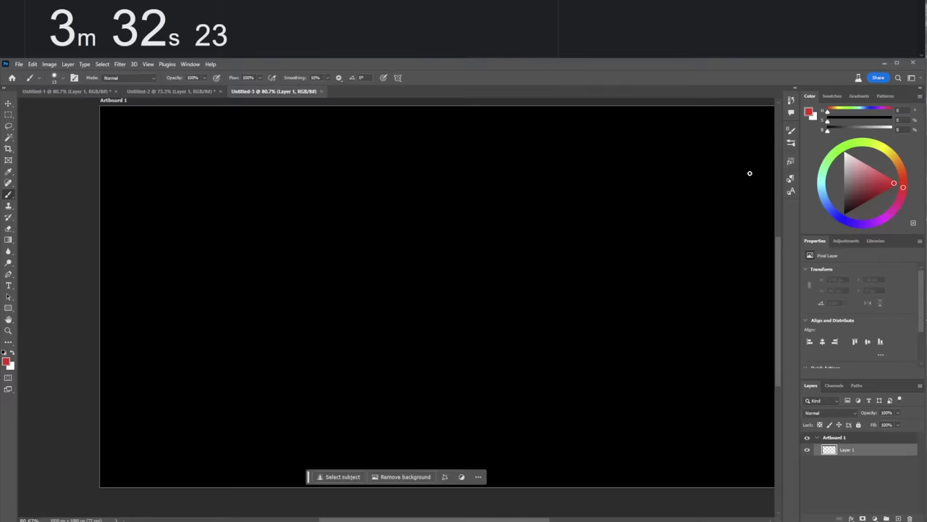
Reset the stopwatch to zero and start it again.
scroll(476, 22, "down", 2)
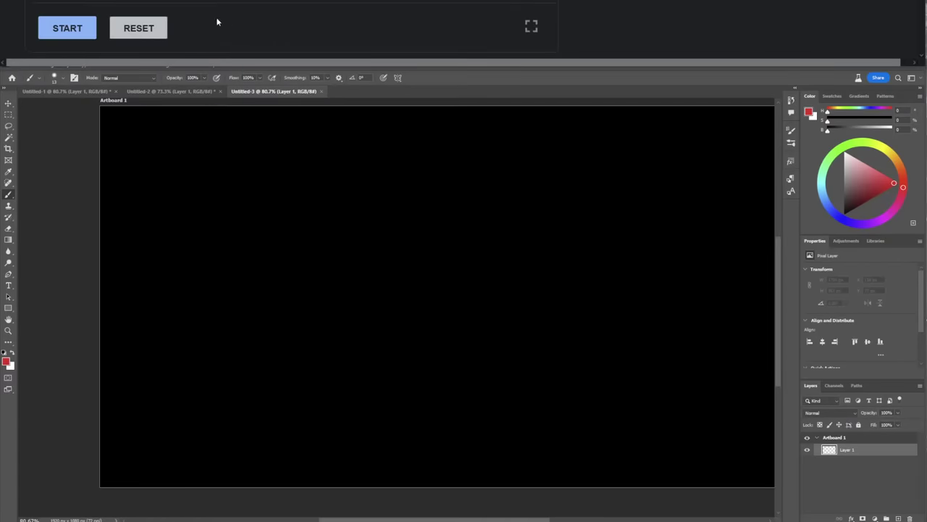
left_click(133, 29)
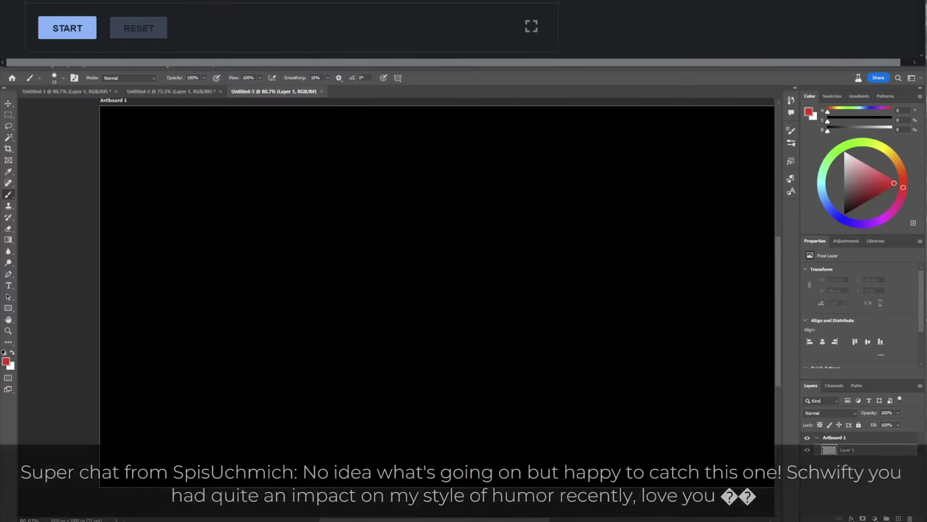
left_click(86, 34)
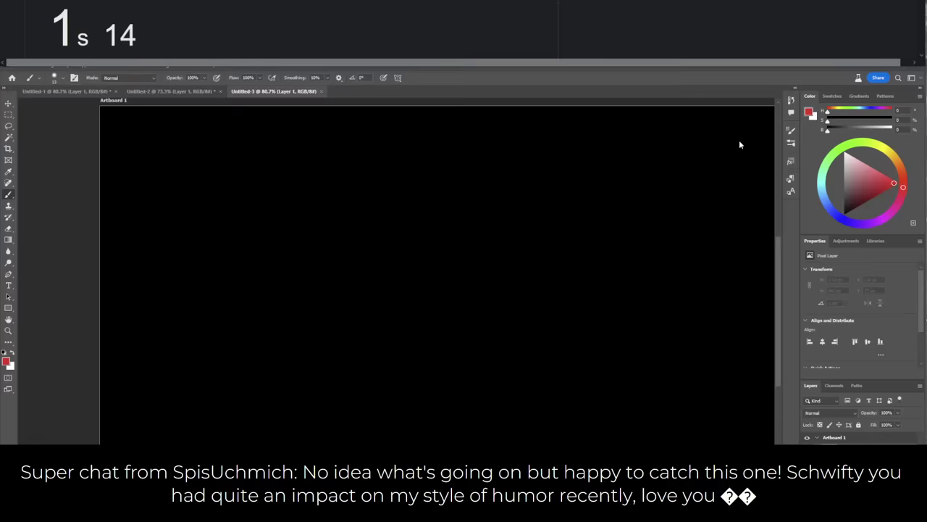
Draw a white figure near the artboard's left side with a round head, long cloak-shaped body and two short legs.
left_click(875, 160)
key("x")
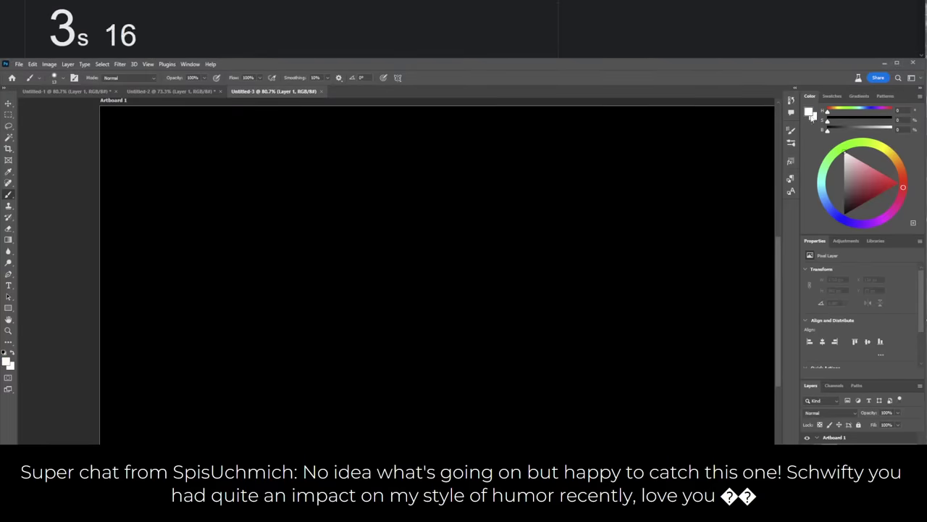
mouse_move(232, 181)
left_mouse_down()
mouse_move(243, 219)
mouse_move(233, 174)
left_mouse_up()
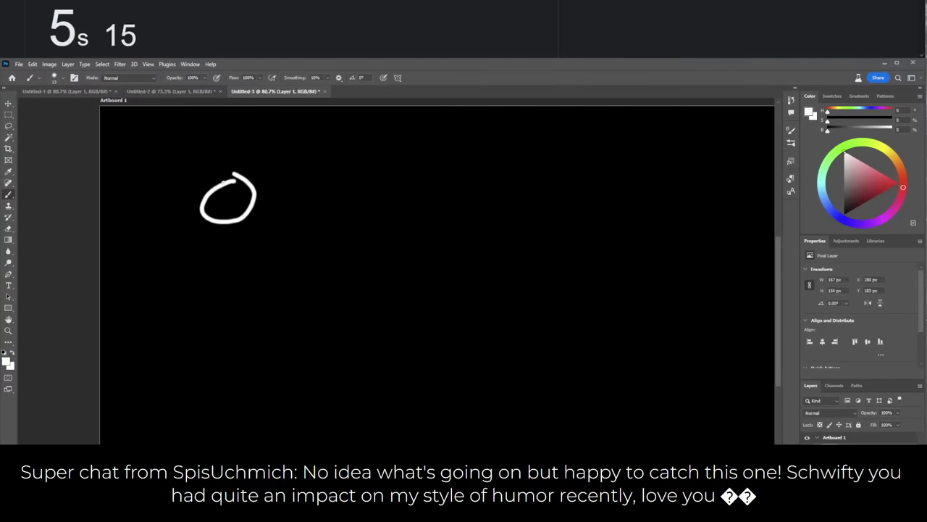
mouse_move(204, 218)
left_mouse_down()
mouse_move(161, 289)
mouse_move(144, 418)
mouse_move(265, 417)
mouse_move(286, 387)
mouse_move(241, 217)
left_mouse_up()
left_click_drag(173, 422, 172, 443)
left_click_drag(233, 423, 233, 443)
Draw two X-shaped eyes on the white figure's face and a white check mark above its head.
left_click(221, 190)
key("ctrl+z")
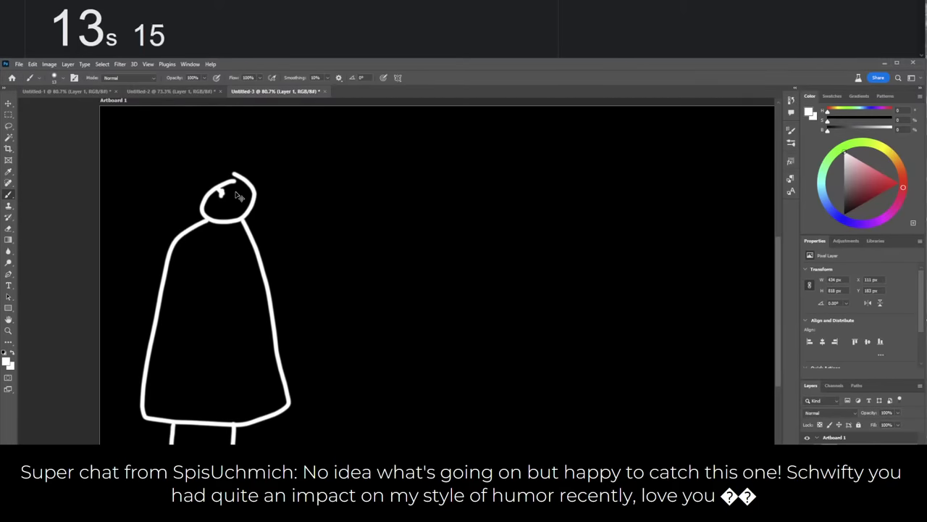
mouse_move(216, 185)
left_mouse_down()
mouse_move(227, 196)
mouse_move(216, 195)
mouse_move(248, 196)
left_mouse_up()
left_click_drag(248, 184, 237, 196)
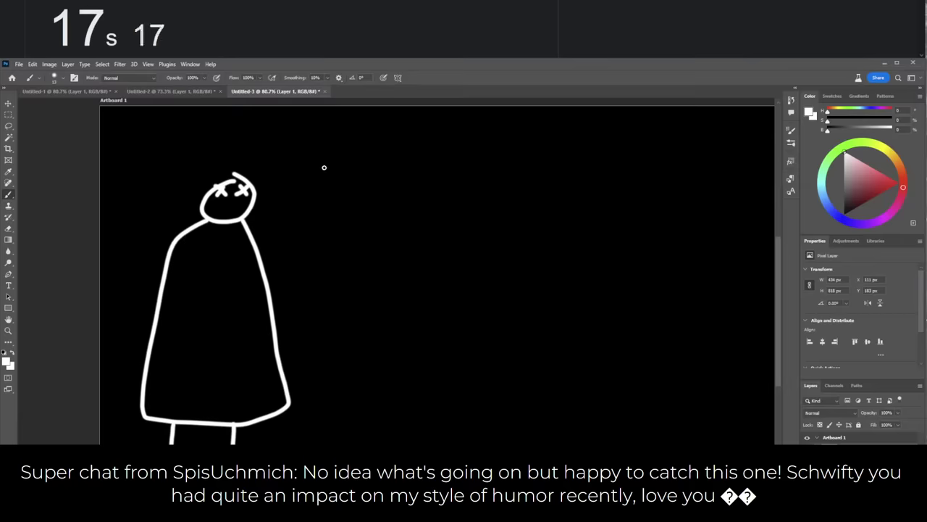
mouse_move(283, 156)
left_mouse_down()
mouse_move(304, 165)
mouse_move(305, 123)
left_mouse_up()
key("ctrl+z")
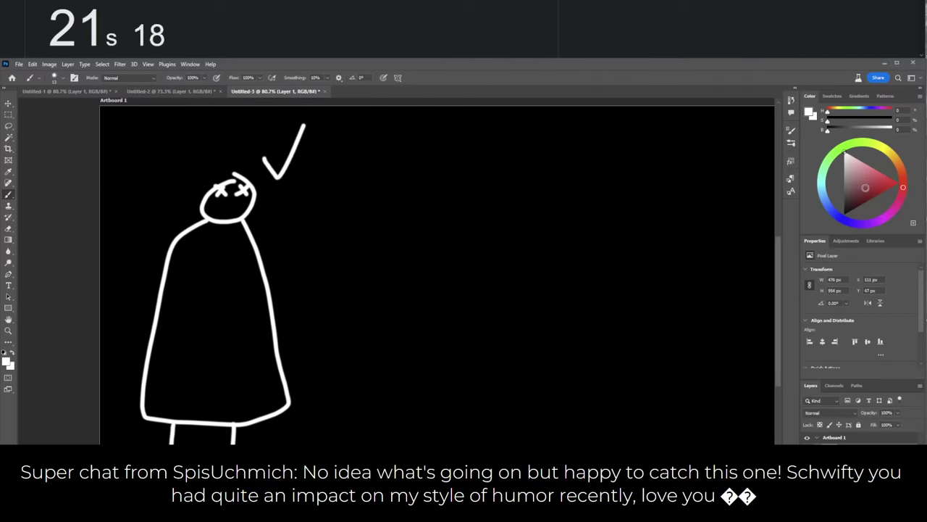
Draw a second figure's rounded head topped by a wide jagged crown in muted pink, right of the white figure.
left_click_drag(867, 186, 900, 184)
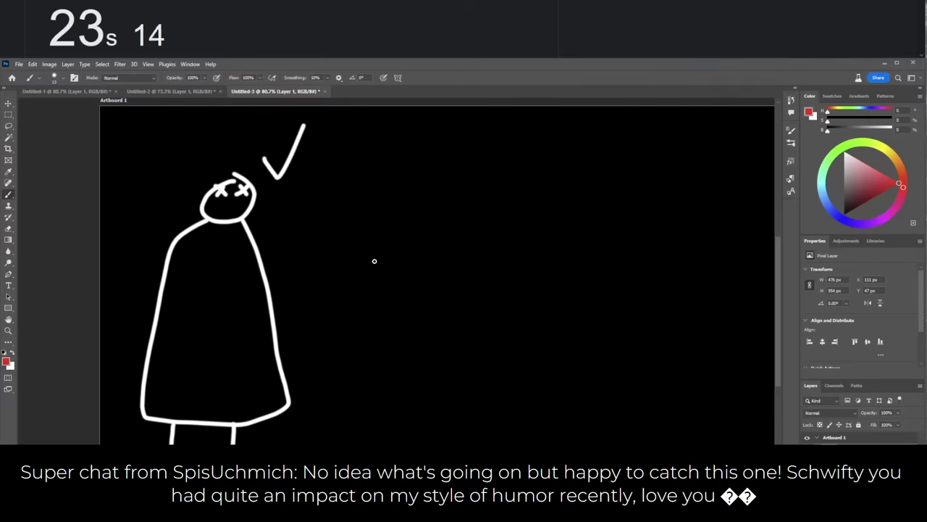
left_click(874, 170)
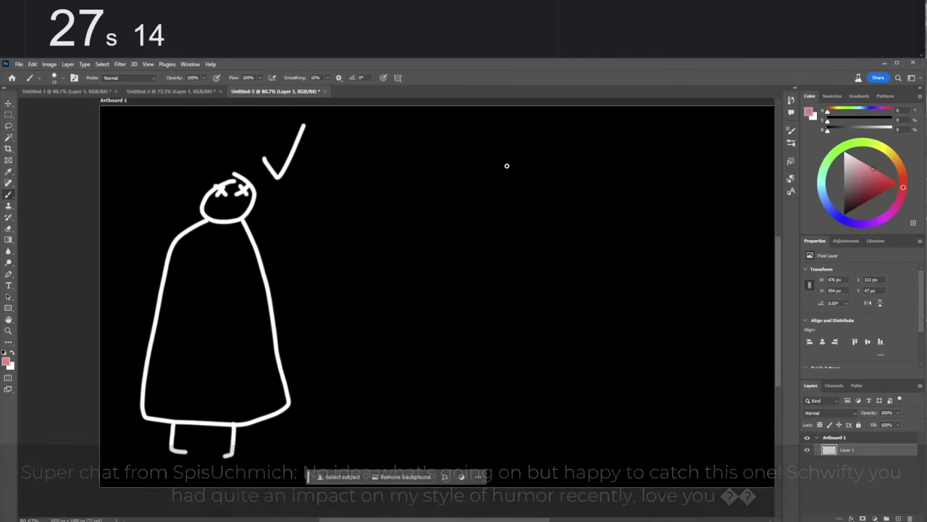
mouse_move(521, 181)
left_mouse_down()
mouse_move(540, 209)
mouse_move(572, 176)
left_mouse_up()
left_click_drag(499, 170, 601, 176)
mouse_move(502, 168)
left_mouse_down()
mouse_move(521, 134)
mouse_move(542, 133)
mouse_move(545, 149)
mouse_move(579, 154)
mouse_move(591, 143)
mouse_move(604, 149)
mouse_move(597, 179)
left_mouse_up()
Draw the crowned figure's torso and two arms with long splayed fingers, using the pink sampled from its head.
left_click(840, 215)
left_click_drag(865, 190, 875, 162)
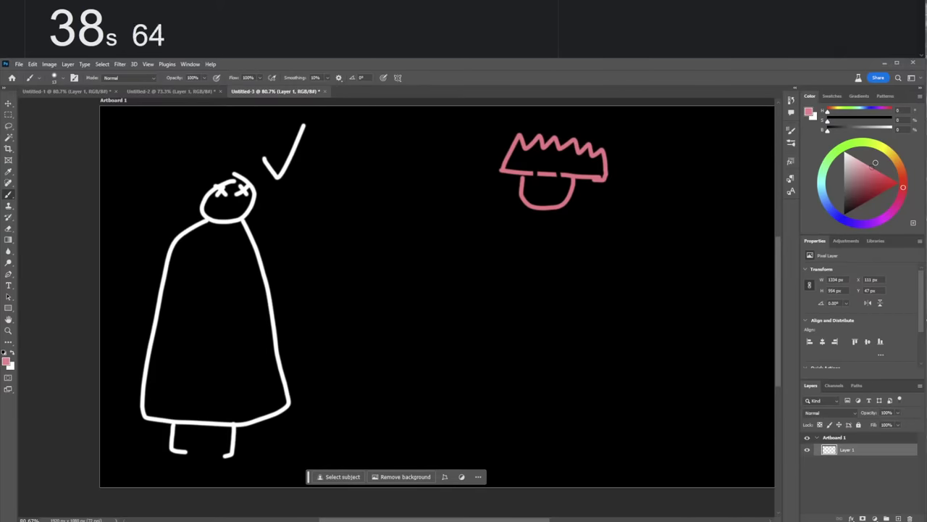
left_click(559, 193, "alt")
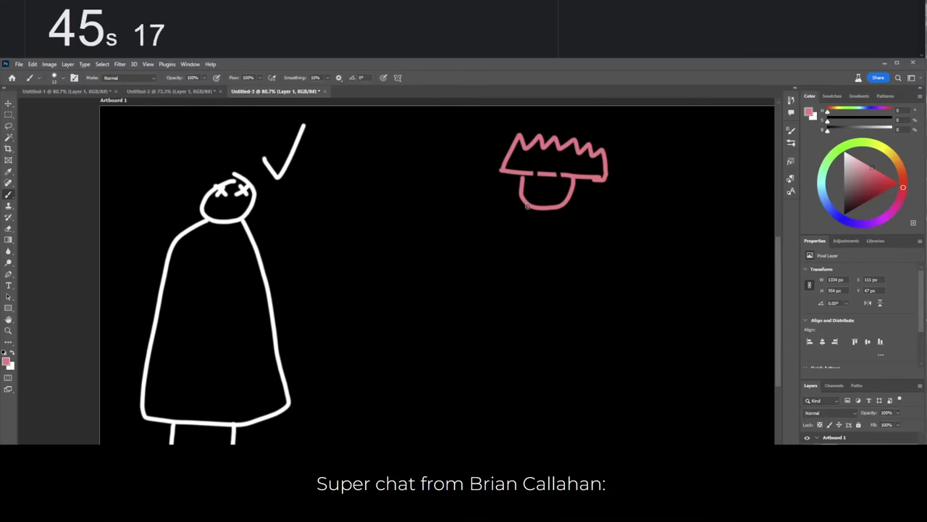
mouse_move(527, 207)
left_mouse_down()
mouse_move(511, 222)
mouse_move(507, 285)
mouse_move(565, 289)
mouse_move(585, 244)
mouse_move(571, 205)
left_mouse_up()
mouse_move(504, 221)
left_mouse_down()
mouse_move(476, 240)
mouse_move(475, 259)
mouse_move(500, 229)
left_mouse_up()
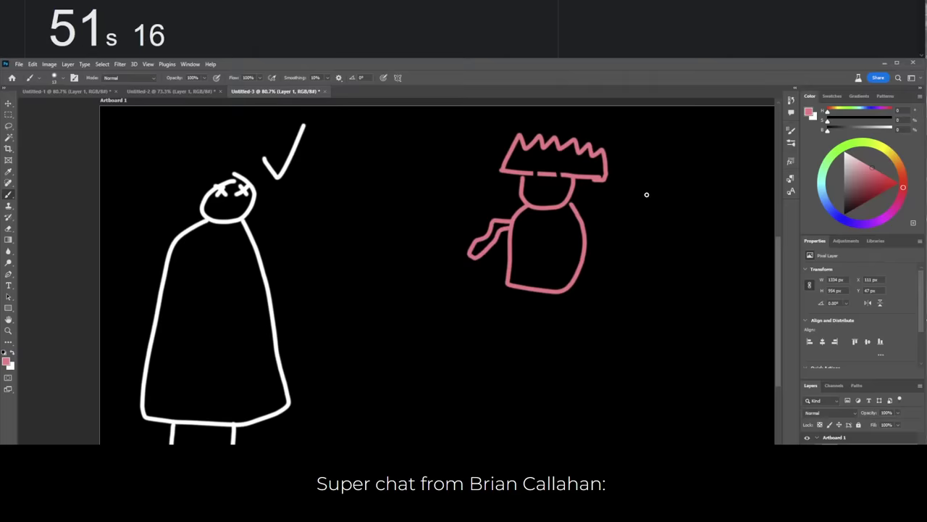
mouse_move(468, 253)
left_mouse_down()
mouse_move(455, 270)
mouse_move(486, 276)
left_mouse_up()
mouse_move(581, 217)
left_mouse_down()
mouse_move(628, 255)
mouse_move(617, 257)
mouse_move(628, 254)
mouse_move(633, 278)
mouse_move(629, 267)
mouse_move(645, 276)
mouse_move(625, 260)
mouse_move(625, 282)
mouse_move(654, 262)
left_mouse_up()
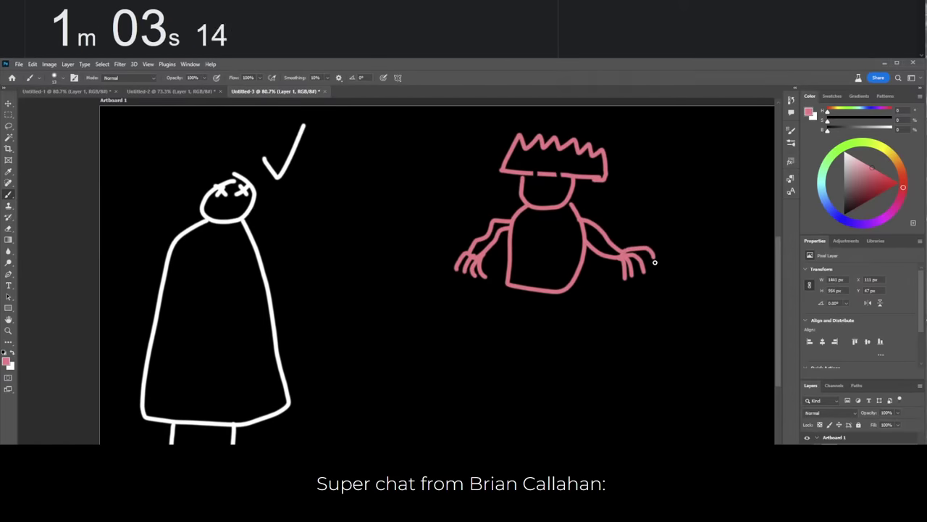
Scribble a jagged white beard under the crowned figure's chin and draw two oval eyes in light magenta.
left_click_drag(846, 195, 868, 168)
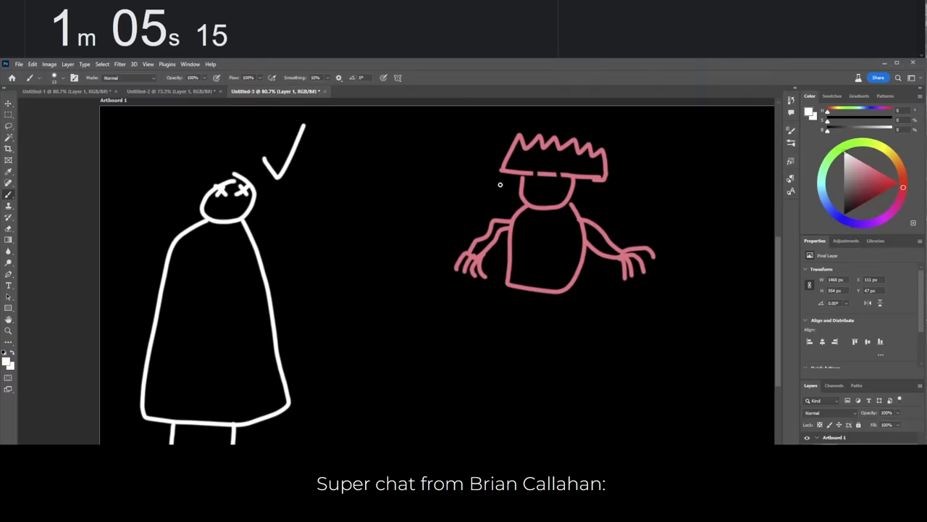
left_click_drag(517, 211, 551, 221)
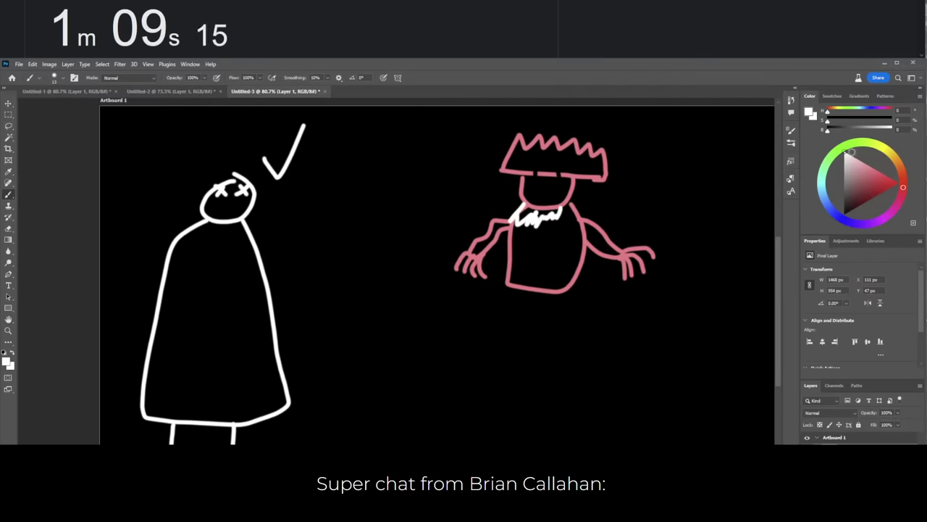
left_click(893, 211)
left_click(874, 161)
left_click_drag(536, 178, 556, 182)
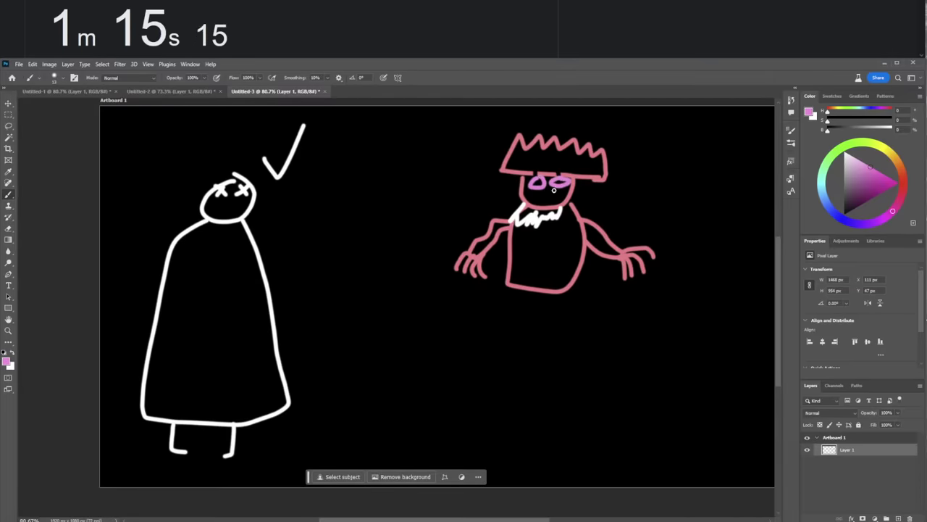
Draw two legs below the crowned figure's torso, using the pink sampled from its body outline.
mouse_move(907, 179)
left_mouse_down()
mouse_move(907, 165)
mouse_move(915, 176)
mouse_move(924, 167)
left_mouse_up()
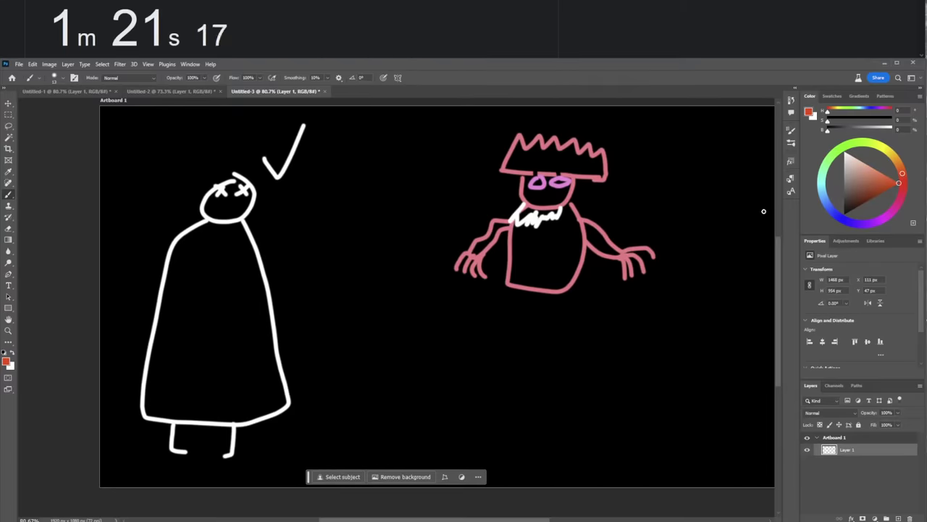
left_click(583, 262, "alt")
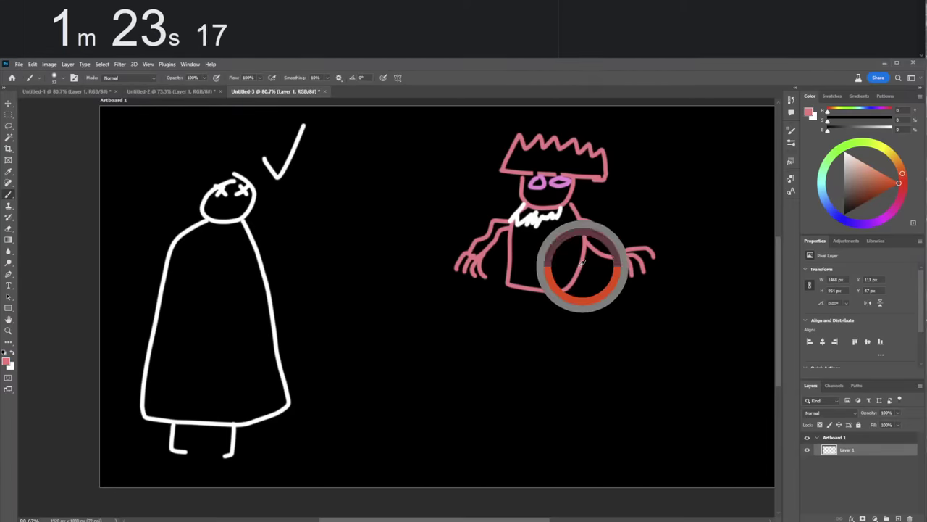
mouse_move(516, 287)
left_mouse_down()
mouse_move(501, 333)
mouse_move(517, 335)
mouse_move(526, 289)
mouse_move(551, 291)
mouse_move(543, 340)
mouse_move(562, 337)
mouse_move(569, 289)
left_mouse_up()
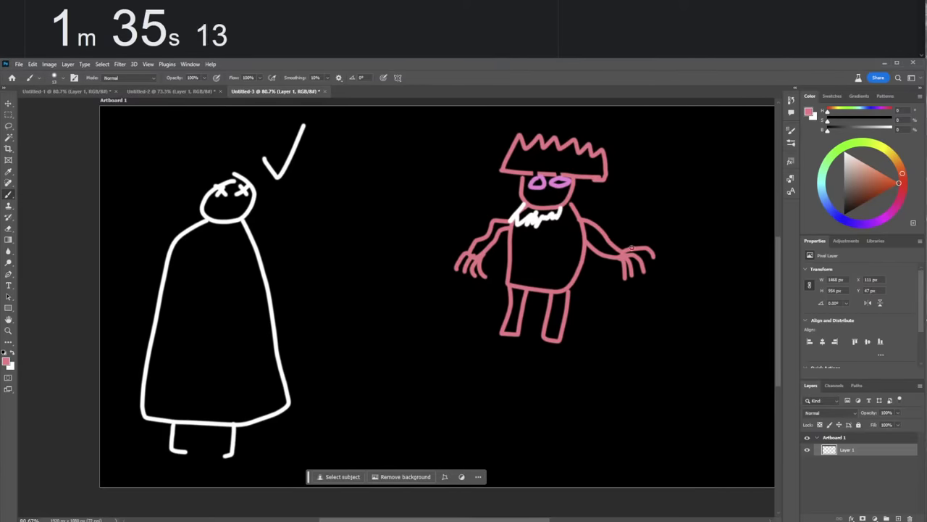
Draw a tall salmon outline behind the crowned figure's head and body, with jagged flame-like shapes on both upper sides.
left_click(873, 168)
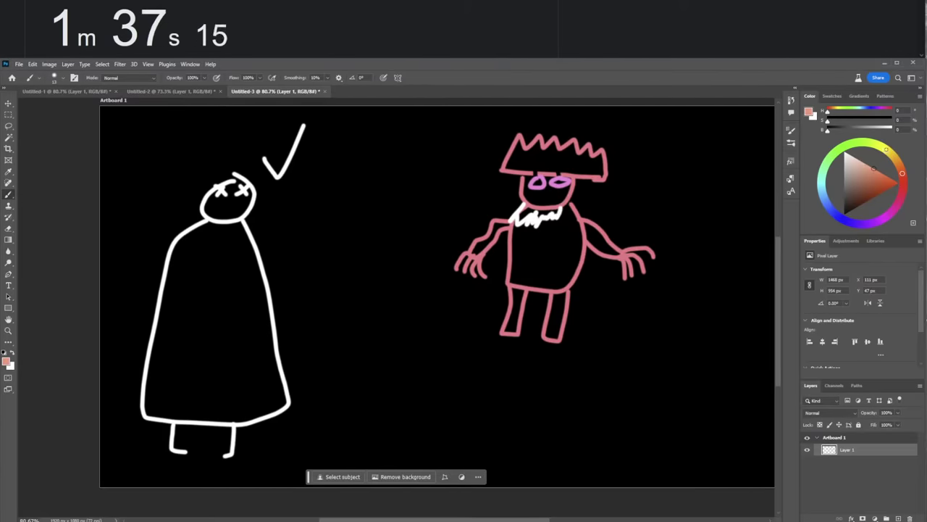
left_click_drag(444, 219, 463, 136)
key("ctrl+z")
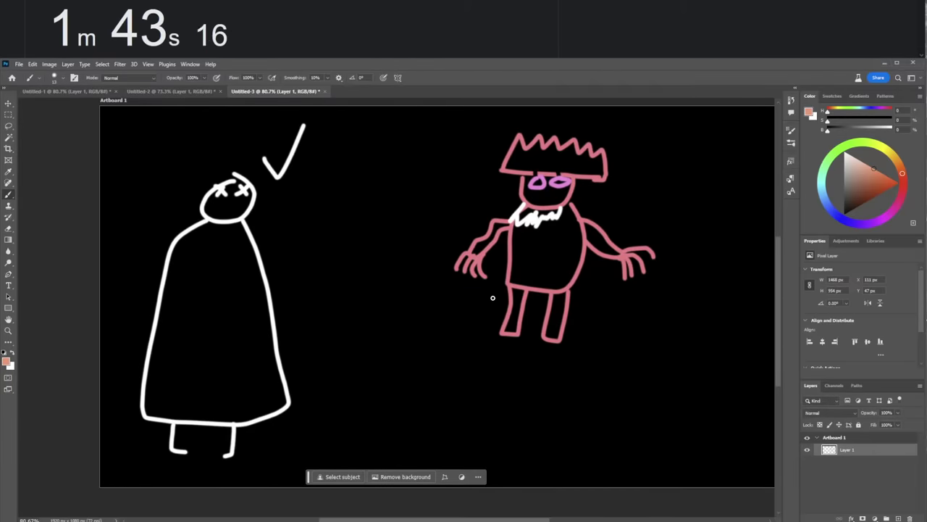
left_click_drag(501, 124, 491, 218)
left_click_drag(499, 273, 509, 274)
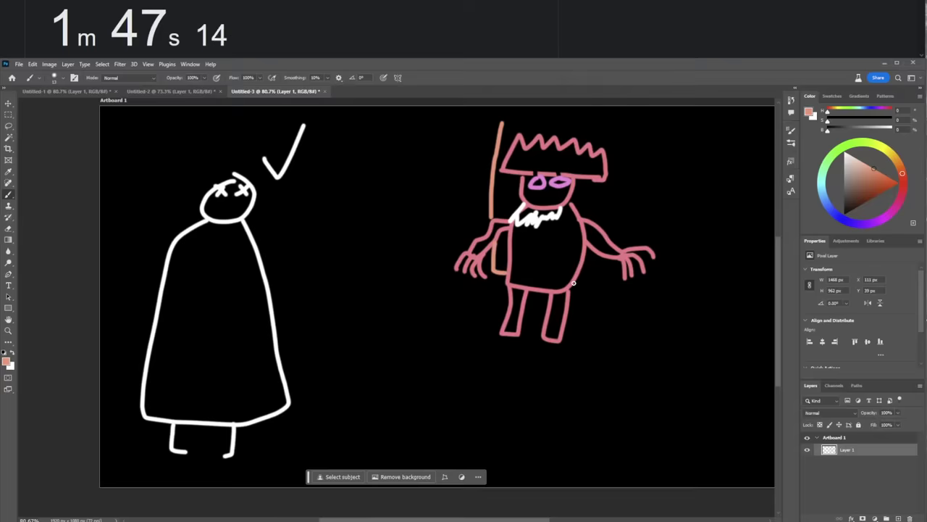
mouse_move(591, 280)
left_mouse_down()
mouse_move(616, 230)
mouse_move(619, 136)
mouse_move(606, 124)
mouse_move(491, 115)
mouse_move(489, 162)
mouse_move(494, 119)
left_mouse_up()
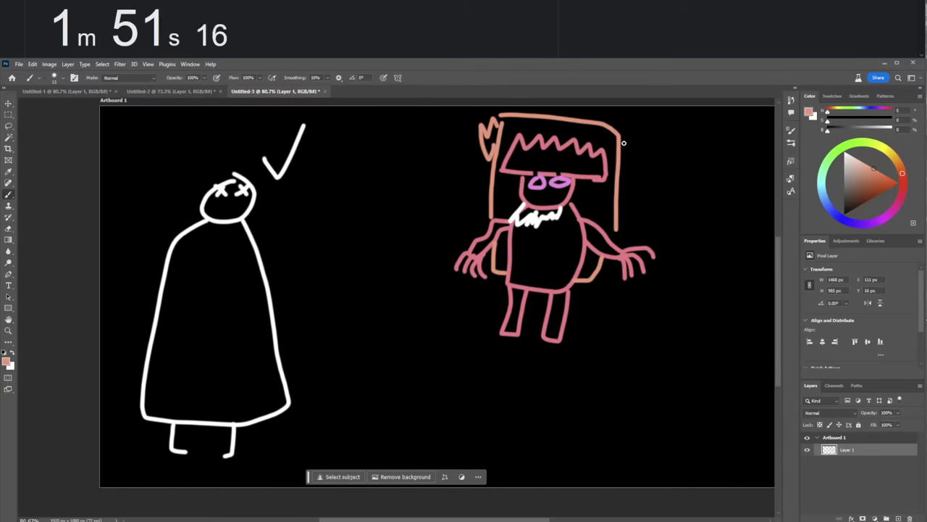
mouse_move(625, 133)
left_mouse_down()
mouse_move(636, 158)
mouse_move(654, 145)
mouse_move(620, 201)
left_mouse_up()
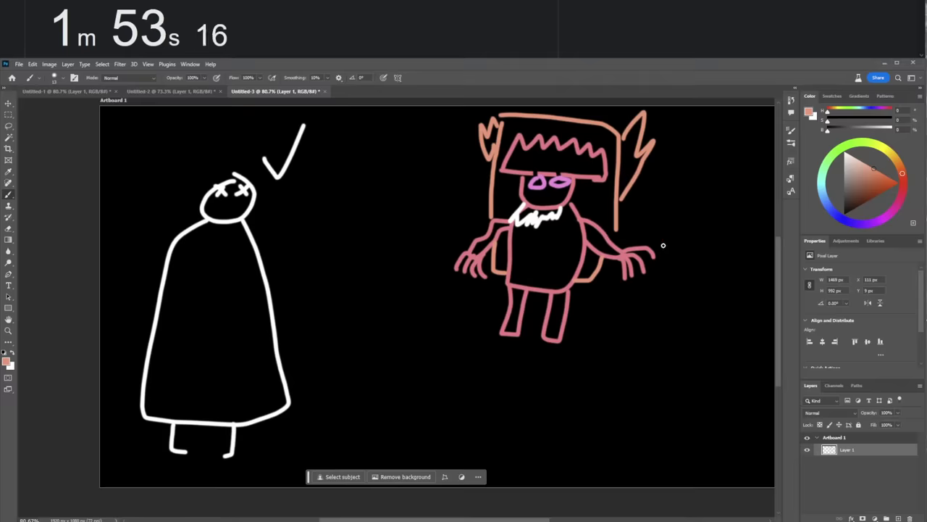
Draw a salmon sword with a curved blade, crossguard and handle to the right of the crowned figure.
left_click_drag(682, 192, 651, 324)
left_click_drag(695, 195, 659, 323)
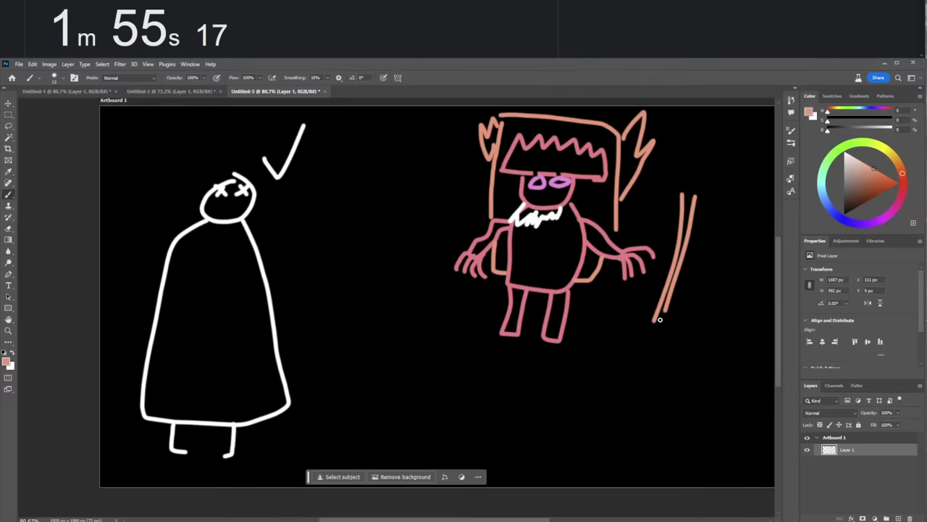
mouse_move(678, 194)
left_mouse_down()
mouse_move(666, 196)
mouse_move(691, 192)
mouse_move(686, 198)
mouse_move(682, 166)
mouse_move(696, 168)
mouse_move(694, 197)
left_mouse_up()
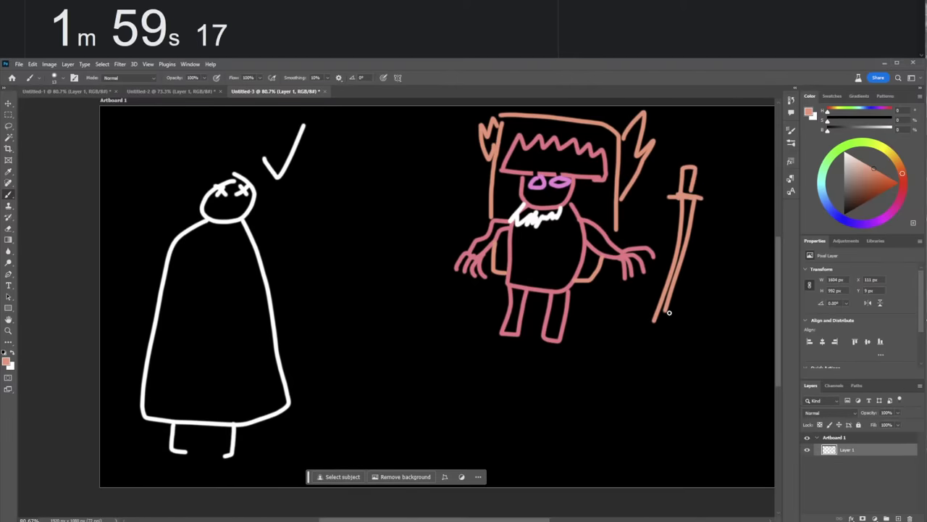
left_click_drag(667, 305, 647, 313)
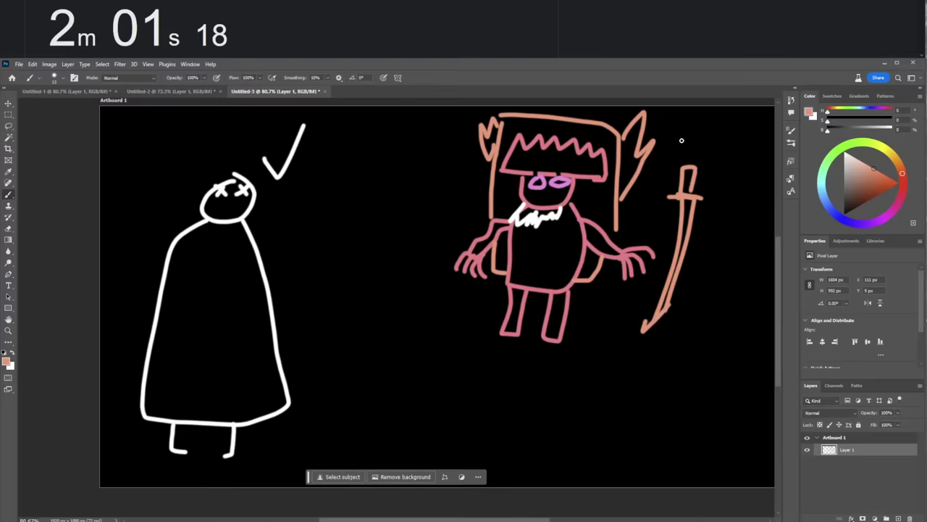
Lasso the sword, place a duplicate of it on the crowned figure's other side, and deselect.
key("l")
mouse_move(685, 150)
left_mouse_down()
mouse_move(656, 198)
mouse_move(664, 239)
mouse_move(657, 289)
mouse_move(628, 345)
mouse_move(657, 358)
mouse_move(715, 254)
mouse_move(714, 173)
mouse_move(687, 150)
left_mouse_up()
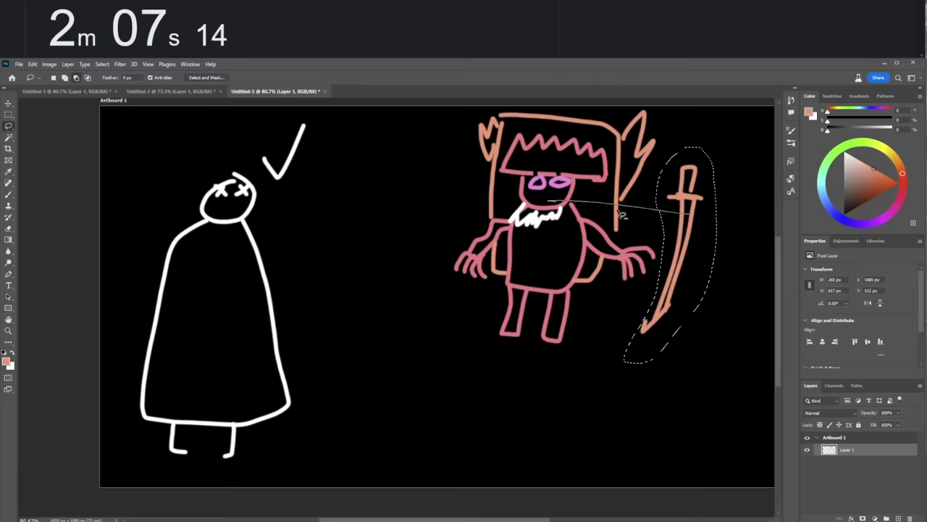
key("v")
key("alt+v")
key("Escape")
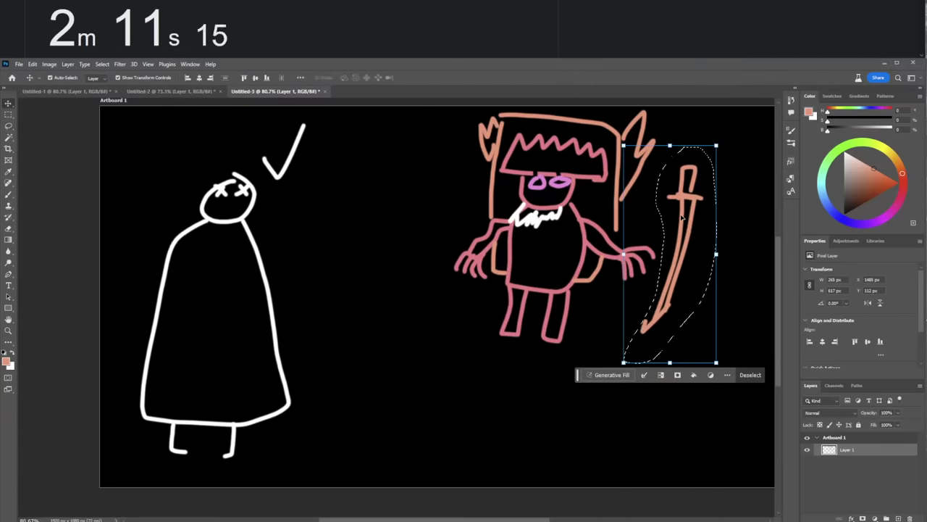
left_click_drag(677, 212, 449, 239)
left_click_drag(456, 205, 469, 198)
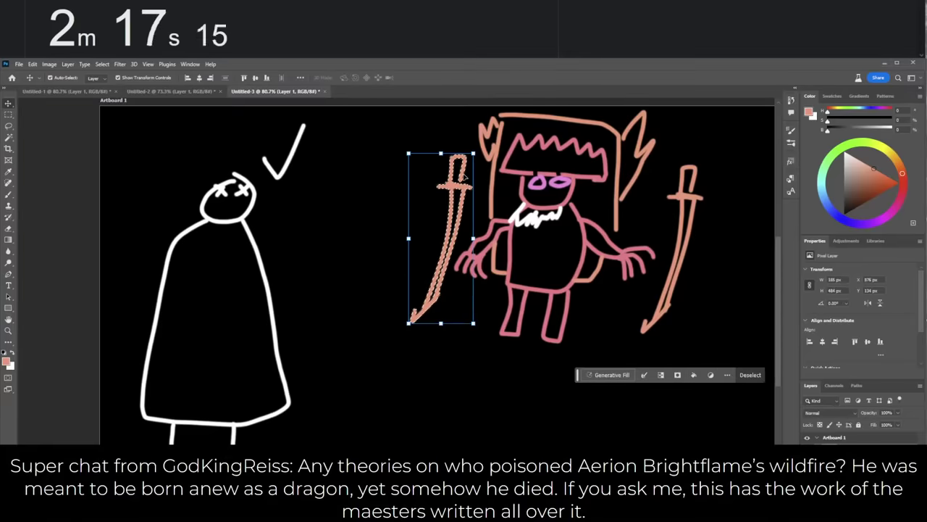
key("ctrl+d")
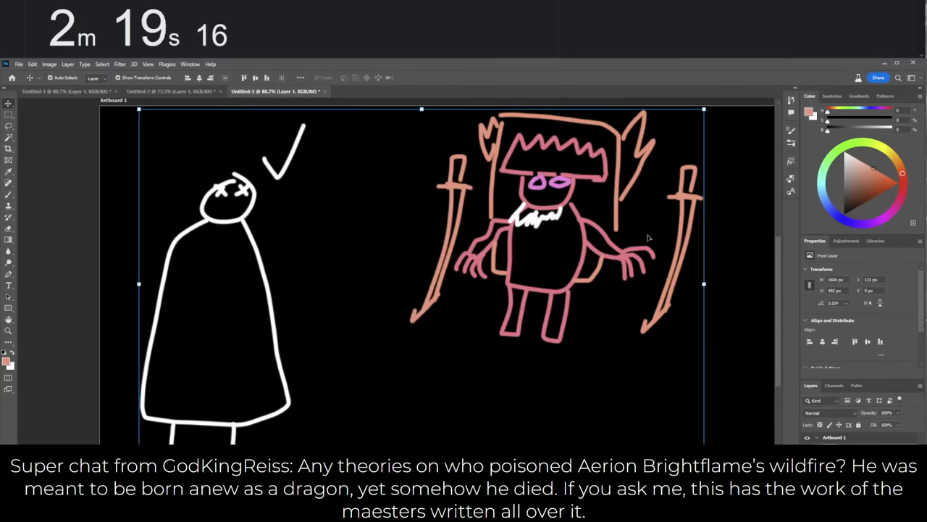
Lasso the sword to the right of the crowned figure and place two duplicates of it closer to the figure, side by side.
left_click(734, 302)
key("l")
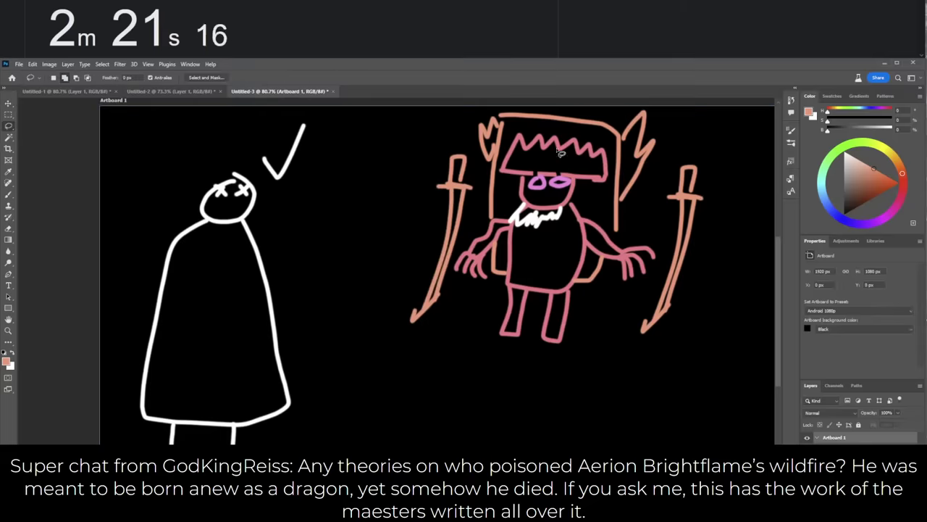
mouse_move(686, 142)
left_mouse_down()
mouse_move(660, 204)
mouse_move(667, 233)
mouse_move(626, 328)
mouse_move(662, 337)
mouse_move(699, 273)
mouse_move(721, 205)
mouse_move(685, 144)
left_mouse_up()
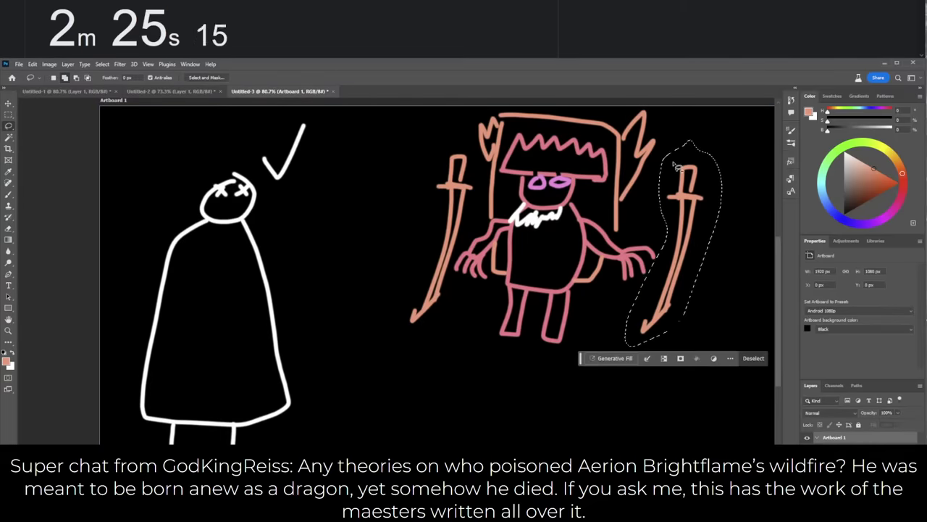
key("v")
left_click(678, 196, "alt")
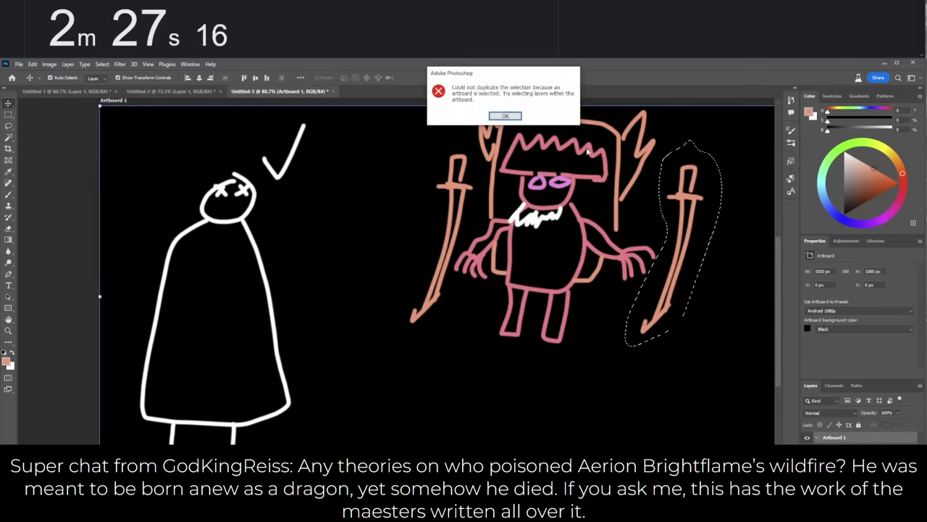
left_click(505, 117)
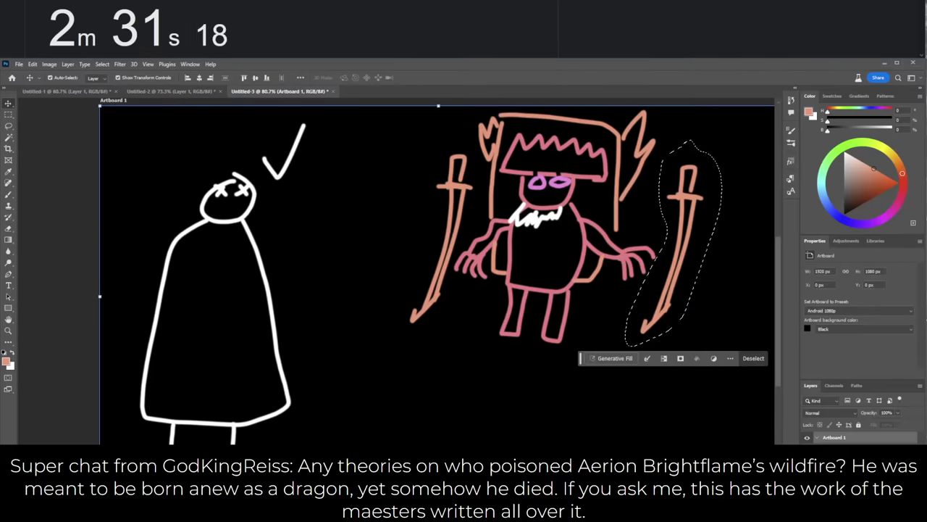
mouse_move(707, 221)
left_mouse_down()
mouse_move(662, 223)
mouse_move(642, 175)
left_mouse_up()
Deselect the sword copy and draw a white check mark above the sword to the left of the crowned figure.
key("x")
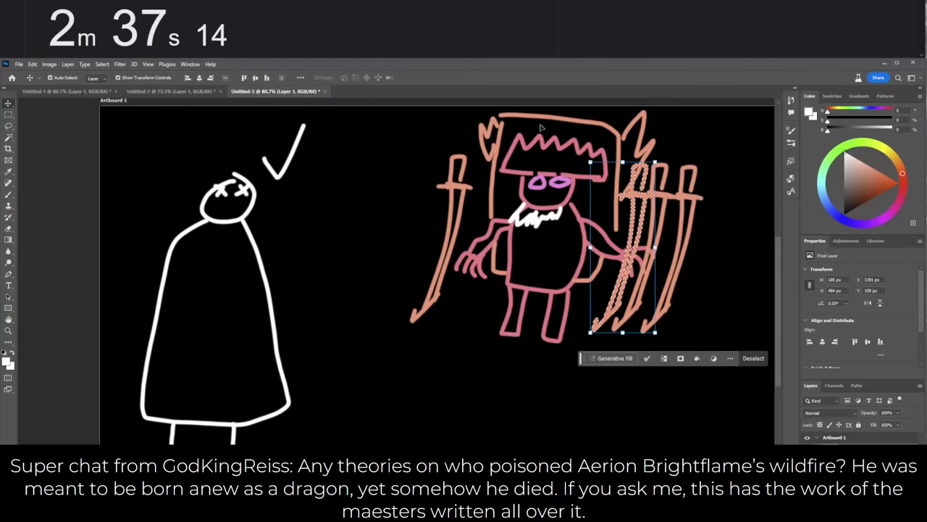
key("b")
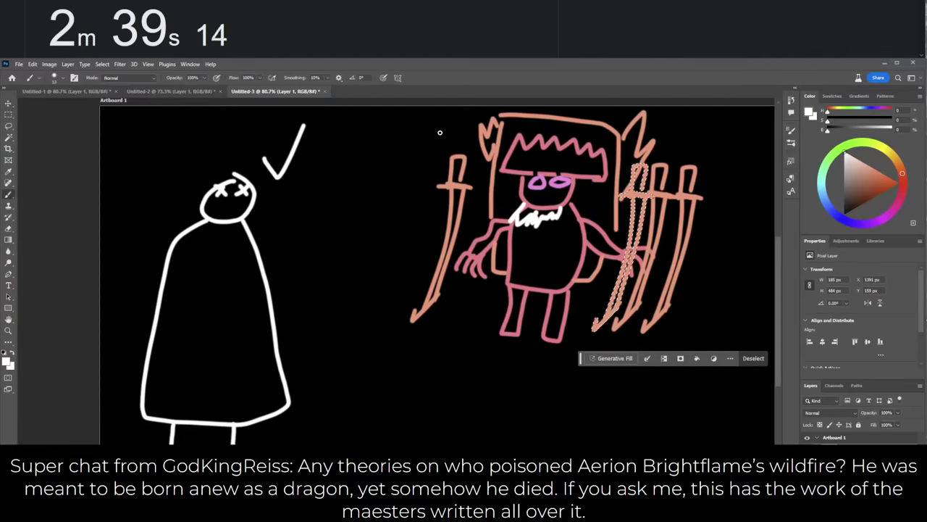
key("ctrl+d")
left_click_drag(410, 143, 449, 136)
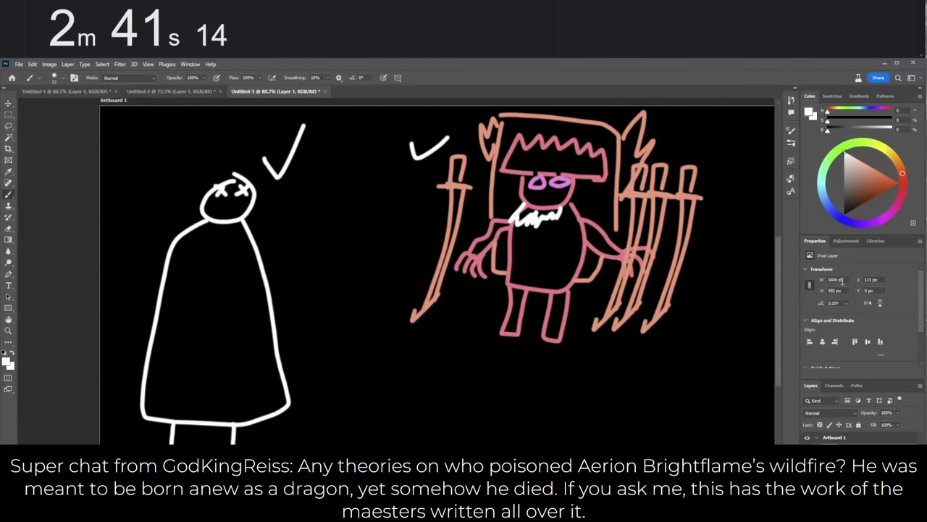
left_click(901, 197)
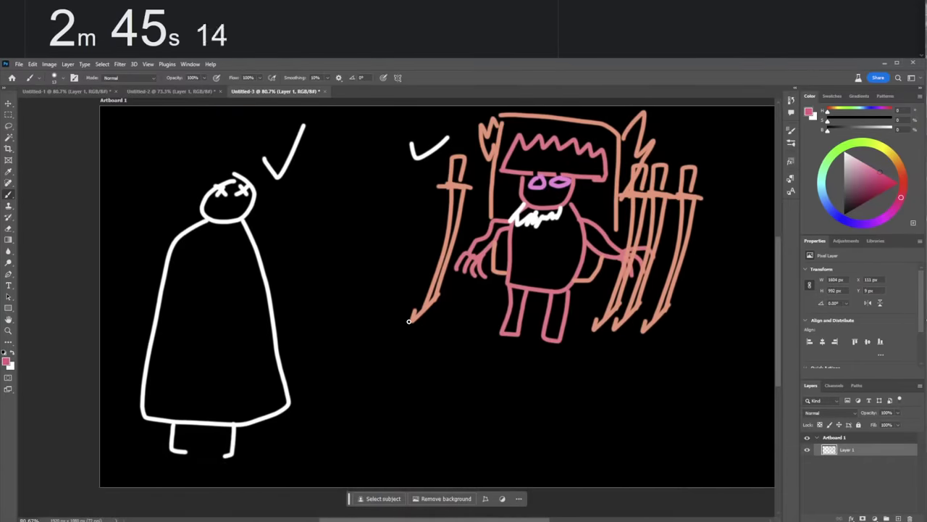
mouse_move(474, 341)
left_mouse_down()
mouse_move(448, 348)
mouse_move(405, 416)
left_mouse_up()
key("ctrl+z")
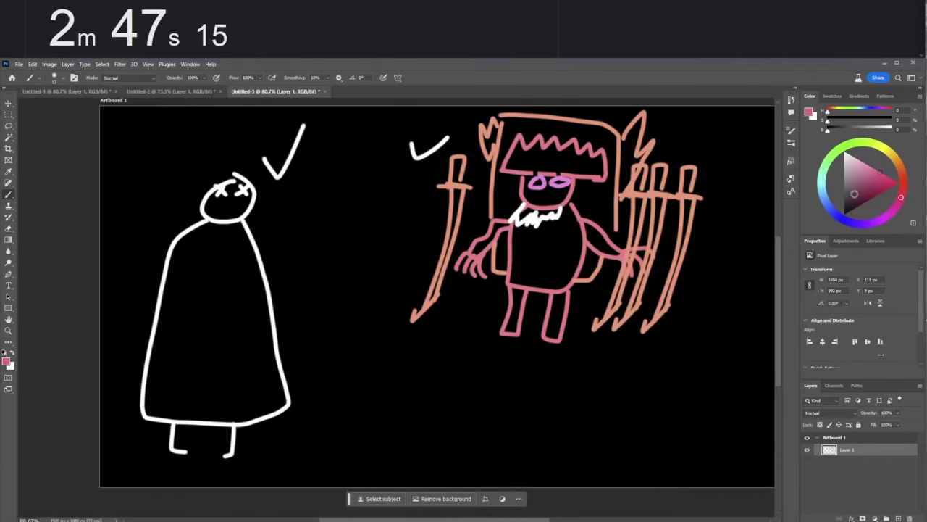
Change the pink to red, swap to white, and draw an equals sign beside the cloaked figure and a plus sign below the leftmost sword.
left_click_drag(901, 197, 900, 182)
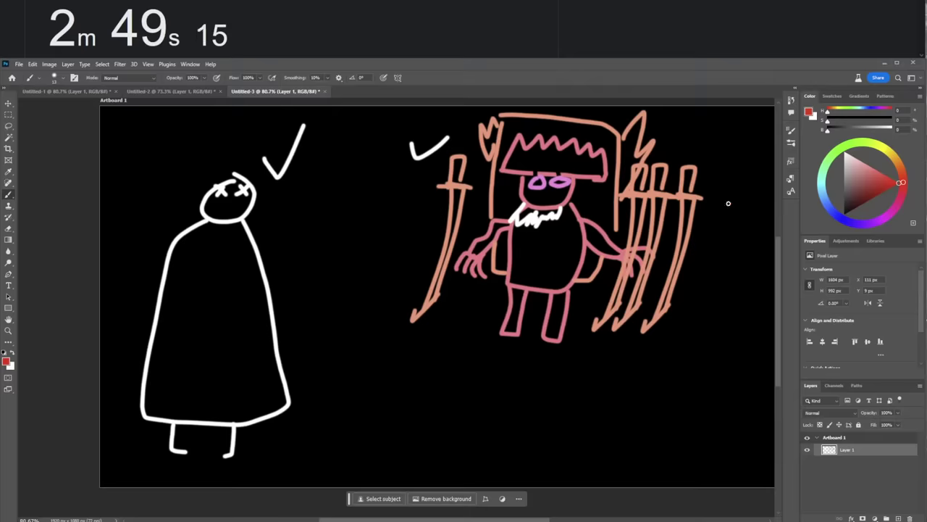
key("x")
left_click_drag(285, 250, 333, 242)
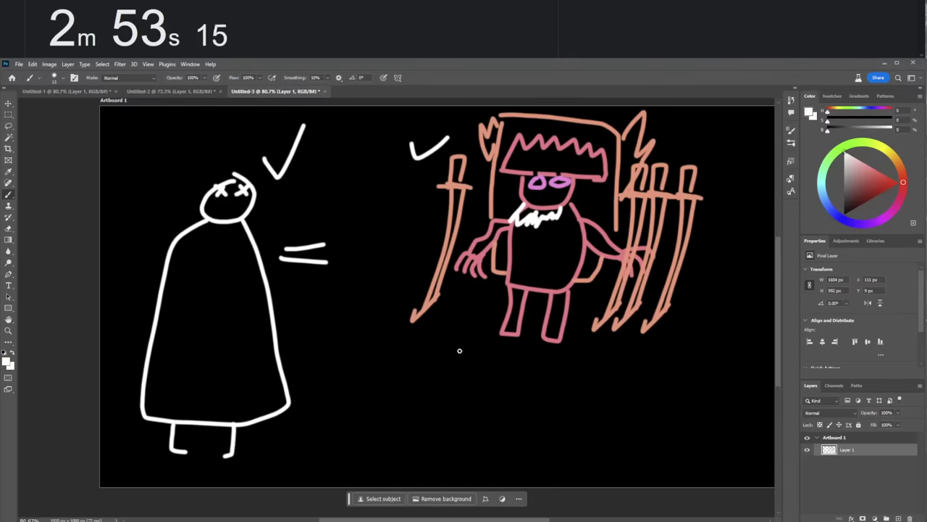
mouse_move(442, 348)
left_mouse_down()
mouse_move(438, 370)
mouse_move(464, 353)
left_mouse_up()
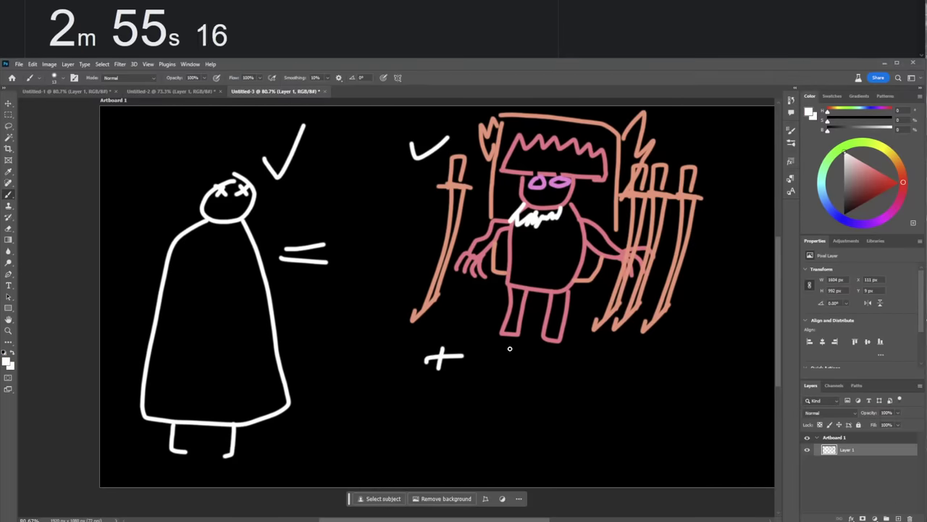
Draw a small red figure below the crowned figure, with a long flowing hair outline, a round head and a narrow upper body.
left_click(901, 181)
left_click_drag(543, 364, 475, 442)
mouse_move(553, 381)
left_mouse_down()
mouse_move(565, 436)
mouse_move(598, 434)
left_mouse_up()
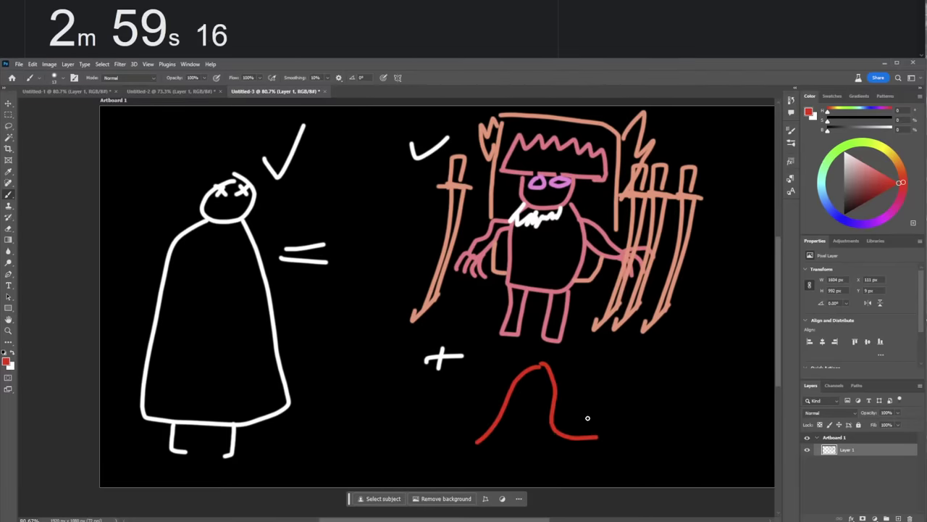
mouse_move(532, 379)
left_mouse_down()
mouse_move(511, 413)
mouse_move(551, 396)
mouse_move(531, 381)
mouse_move(519, 420)
mouse_move(527, 420)
mouse_move(504, 449)
left_mouse_up()
left_click_drag(527, 418, 533, 448)
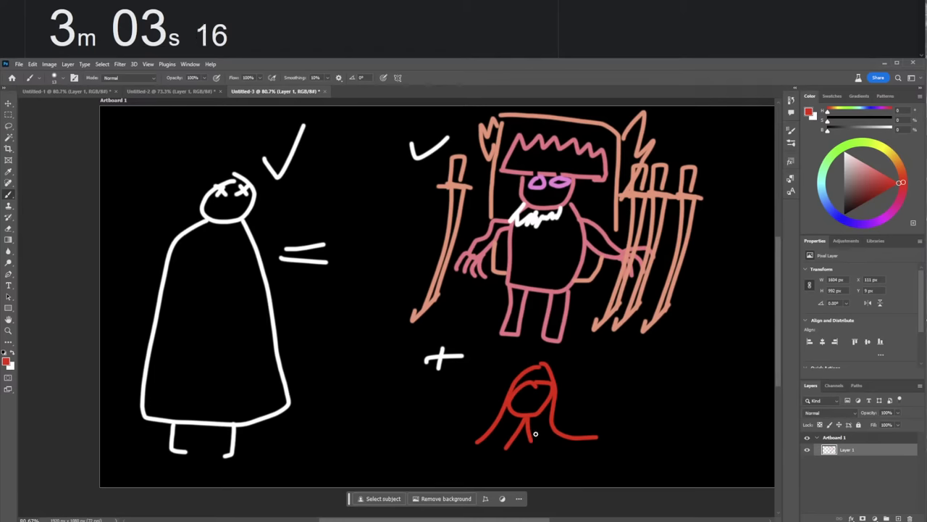
Draw a red heart beside the small red figure, and add dot eyes and a jagged outer outline around its head.
mouse_move(604, 383)
left_mouse_down()
mouse_move(581, 384)
mouse_move(609, 428)
left_mouse_up()
mouse_move(607, 384)
left_mouse_down()
mouse_move(639, 375)
mouse_move(616, 429)
left_mouse_up()
mouse_move(485, 410)
left_mouse_down()
mouse_move(503, 354)
mouse_move(563, 350)
mouse_move(559, 394)
mouse_move(590, 425)
left_mouse_up()
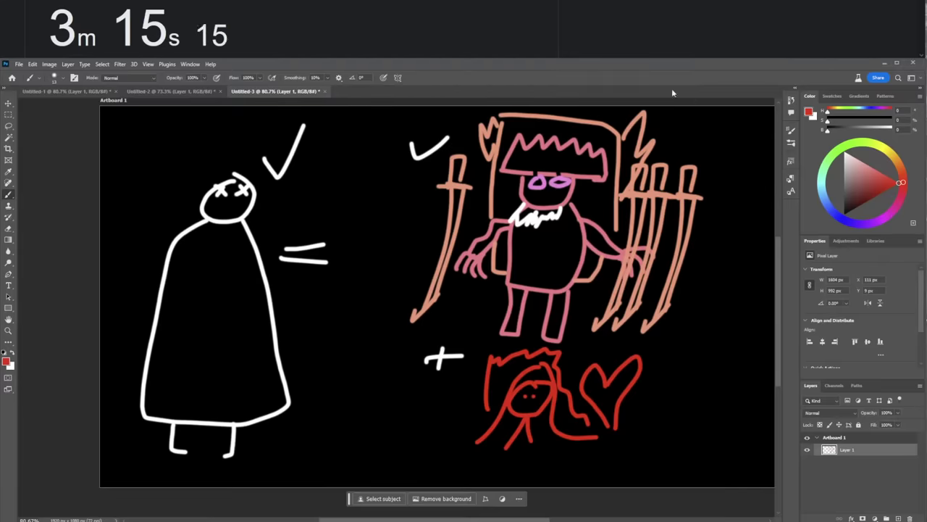
Switch to the stopwatch page and stop the running timer.
left_click(585, 25)
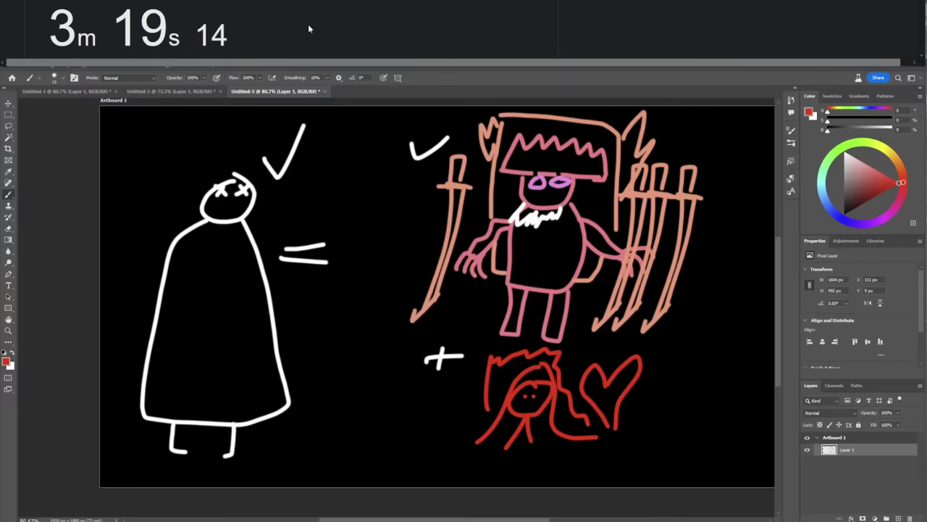
scroll(310, 29, "down", 1)
left_click(76, 27)
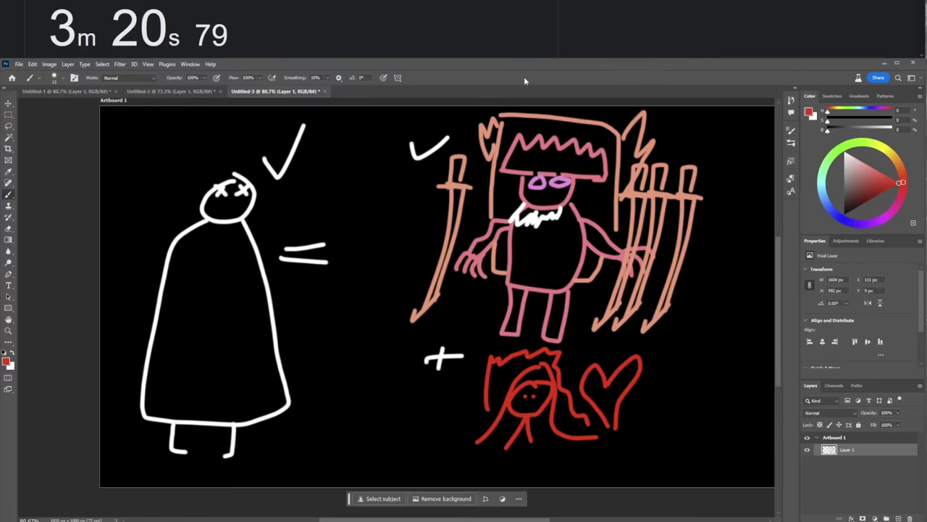
Create a new 1920 x 1080 px document with a black artboard.
key("ctrl+n")
key("Return")
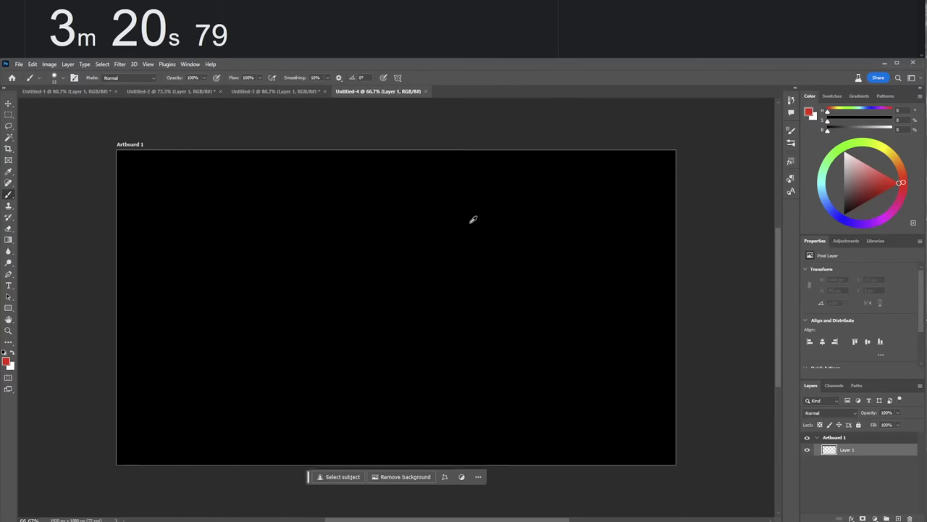
scroll(459, 243, "up", 1)
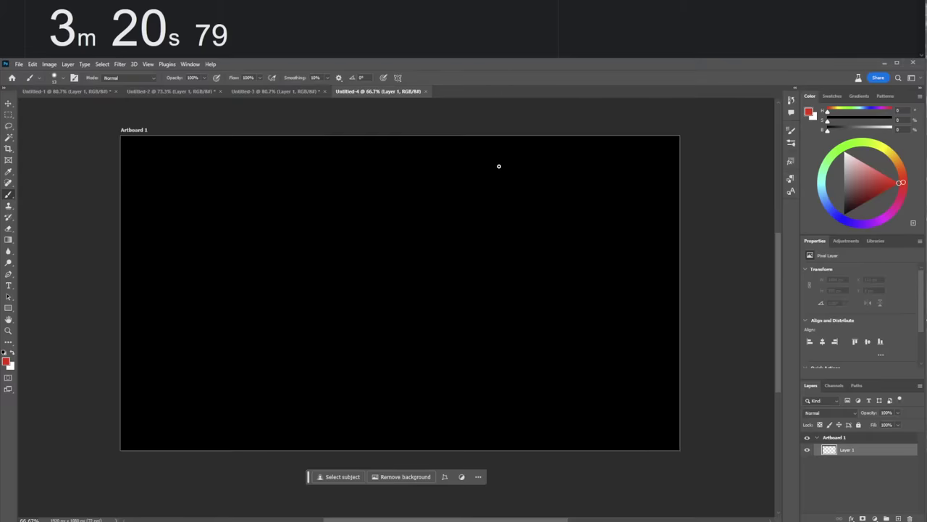
scroll(498, 166, "down", 1)
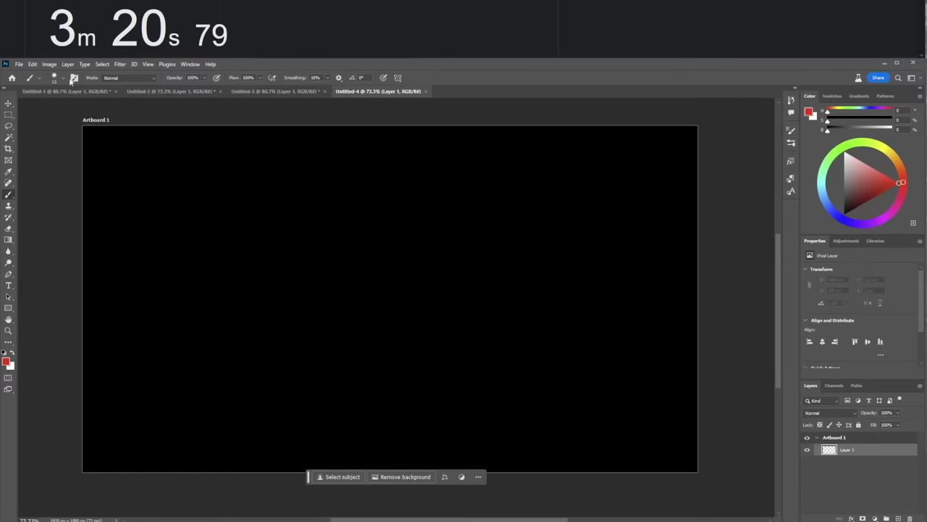
Reset the stopwatch, start it again, and return to the blank artboard in Photoshop.
left_click(130, 28)
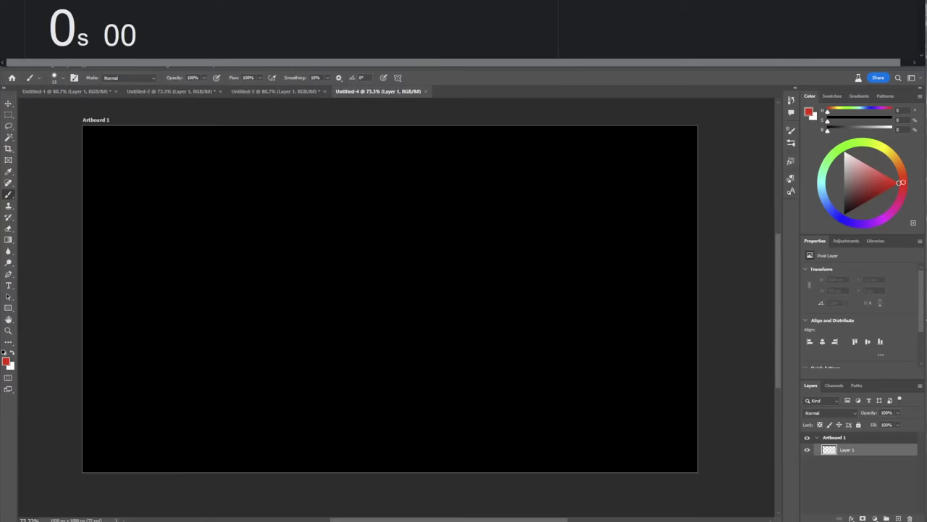
left_click(66, 28)
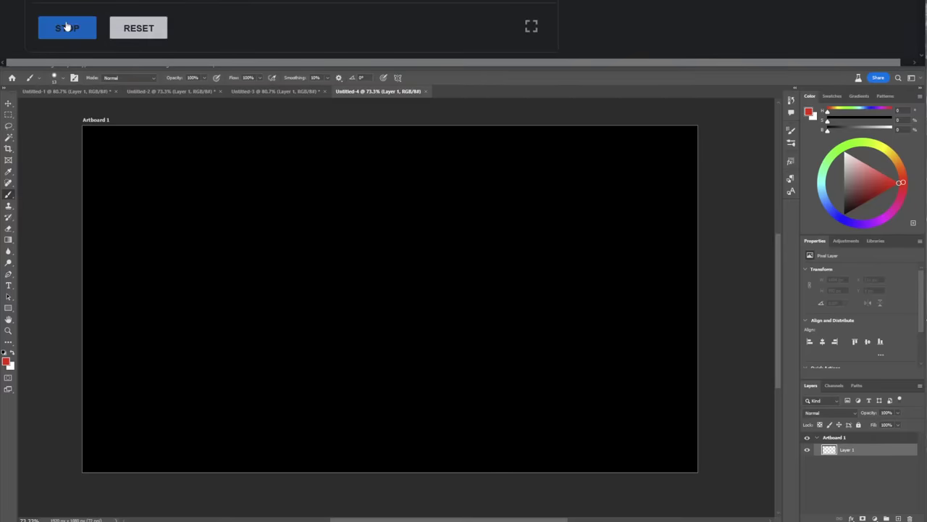
left_click(545, 81)
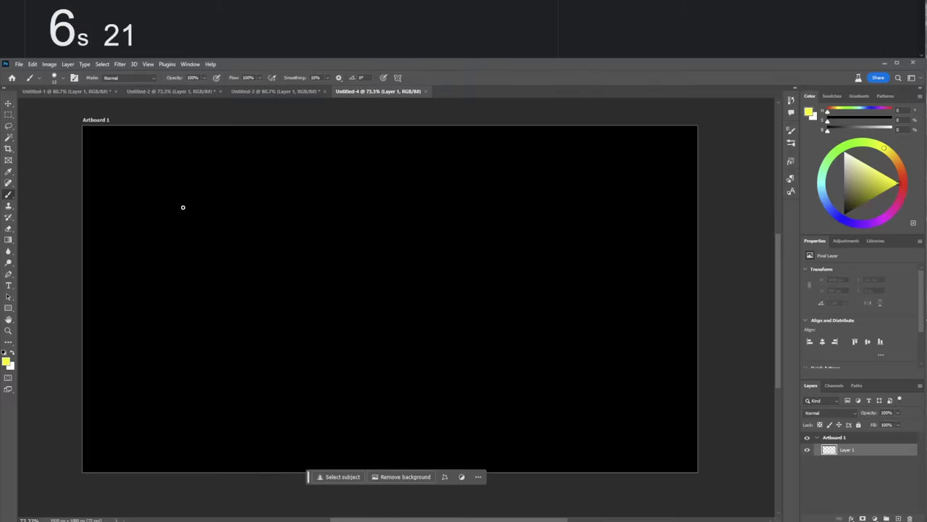
Draw a yellow head with a four-pointed crown, dot eyes, angry eyebrows and a straight mouth in the artboard's upper left area.
mouse_move(146, 223)
left_mouse_down()
mouse_move(153, 181)
mouse_move(190, 197)
mouse_move(213, 181)
mouse_move(218, 211)
mouse_move(239, 185)
mouse_move(244, 236)
mouse_move(137, 223)
mouse_move(150, 224)
mouse_move(157, 258)
mouse_move(194, 269)
mouse_move(238, 255)
mouse_move(245, 233)
left_mouse_up()
left_click(181, 237)
left_click(201, 238)
mouse_move(179, 252)
left_mouse_down()
mouse_move(196, 255)
mouse_move(205, 237)
left_mouse_up()
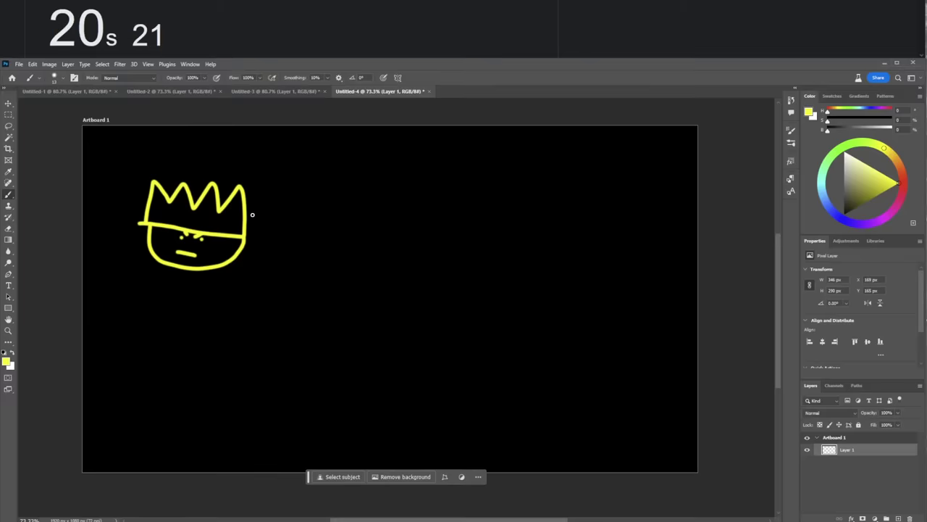
Draw a yellow spider with an oval body and curved legs on both sides, up and to the right of the crowned head.
mouse_move(308, 153)
left_mouse_down()
mouse_move(317, 193)
mouse_move(310, 151)
left_mouse_up()
mouse_move(289, 196)
left_mouse_down()
mouse_move(260, 237)
mouse_move(320, 206)
mouse_move(329, 233)
left_mouse_up()
left_click_drag(326, 189, 353, 211)
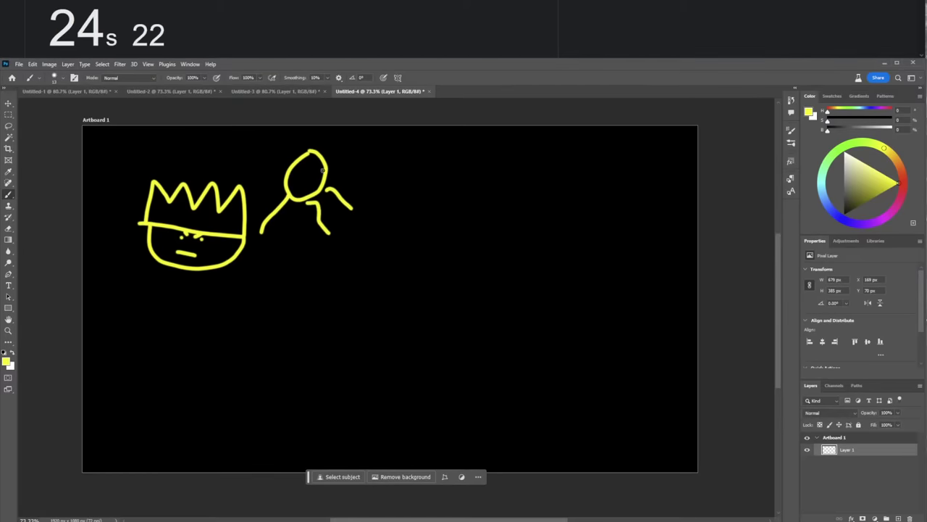
mouse_move(317, 168)
left_mouse_down()
mouse_move(346, 174)
mouse_move(371, 195)
left_mouse_up()
left_click_drag(287, 181, 269, 212)
mouse_move(284, 175)
left_mouse_down()
mouse_move(264, 181)
mouse_move(284, 165)
mouse_move(266, 168)
mouse_move(359, 172)
left_mouse_up()
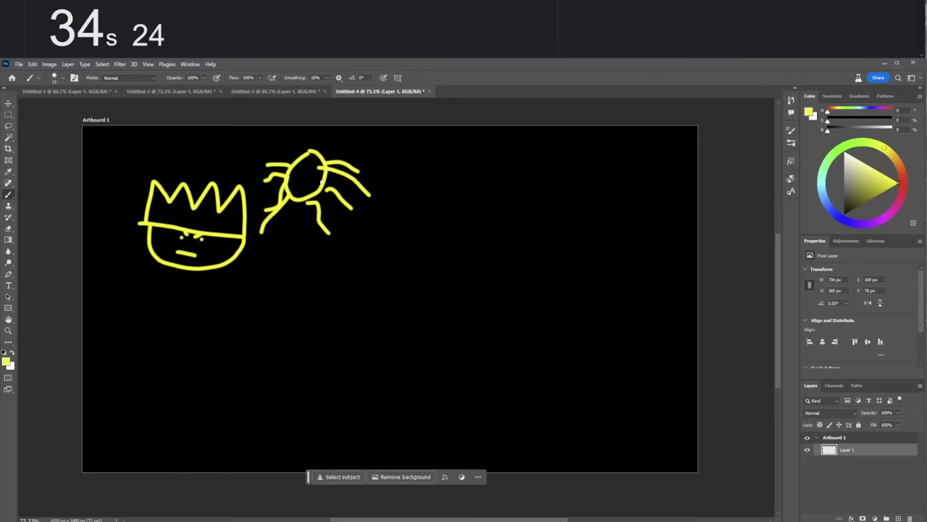
left_click(297, 178)
key("ctrl+z")
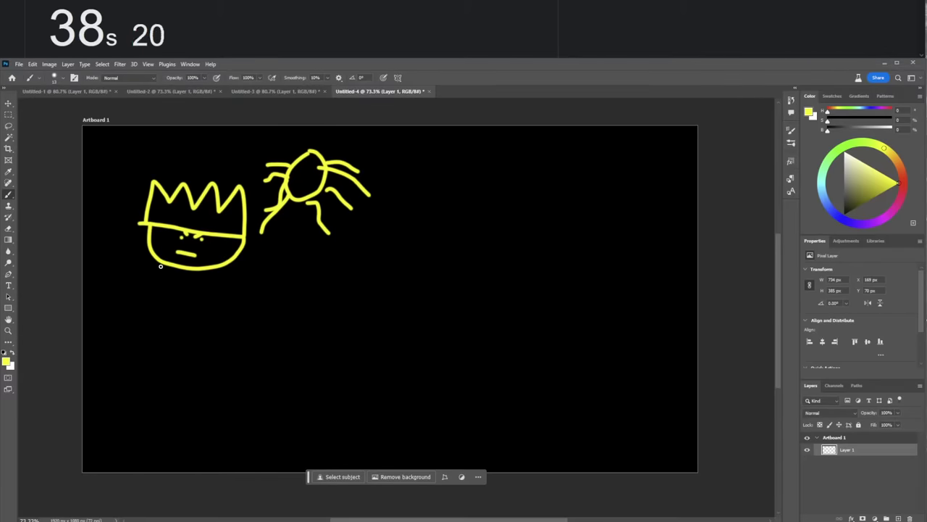
Draw a long yellow robe below the crowned head, with two curved sides and a closing hem line.
left_click_drag(161, 265, 137, 426)
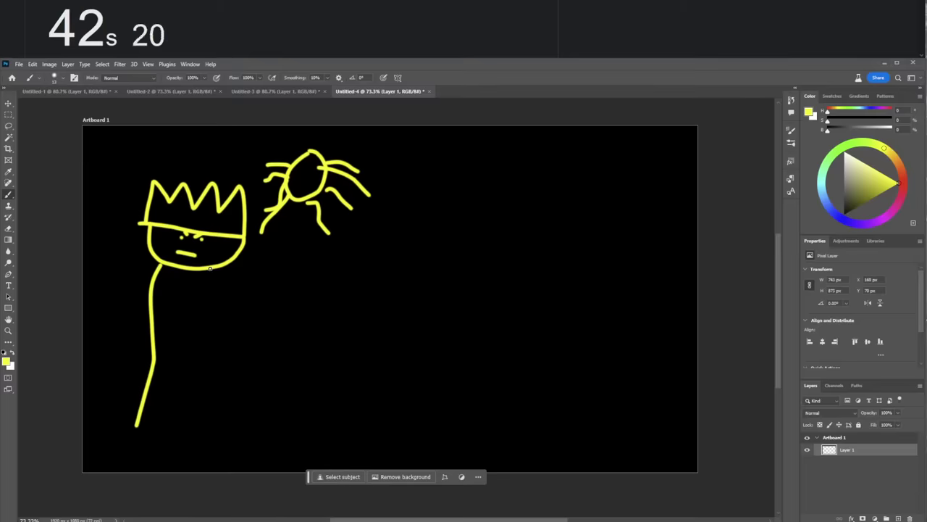
left_click_drag(217, 274, 211, 433)
mouse_move(136, 425)
left_mouse_down()
mouse_move(208, 433)
mouse_move(211, 424)
left_mouse_up()
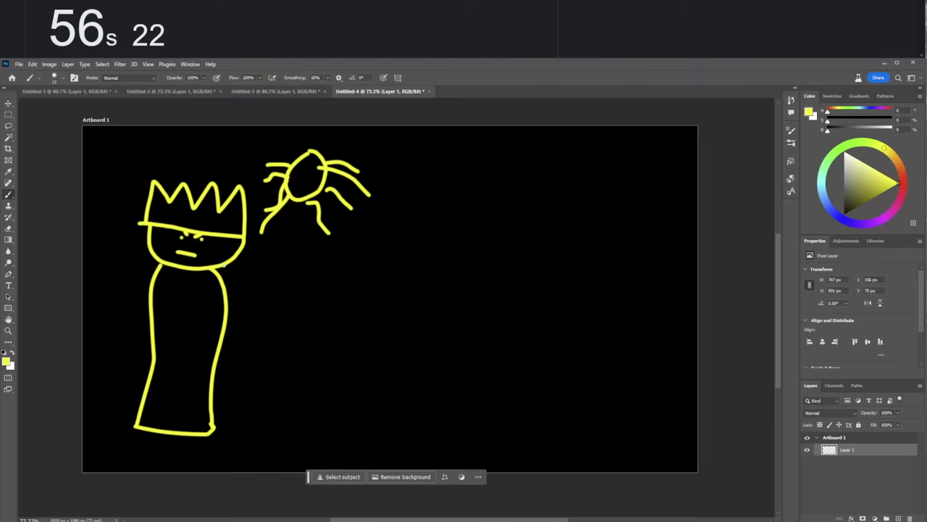
Draw two yellow check marks, one above the other, above and to the left of the crown.
left_click(106, 172)
left_click_drag(118, 191, 140, 163)
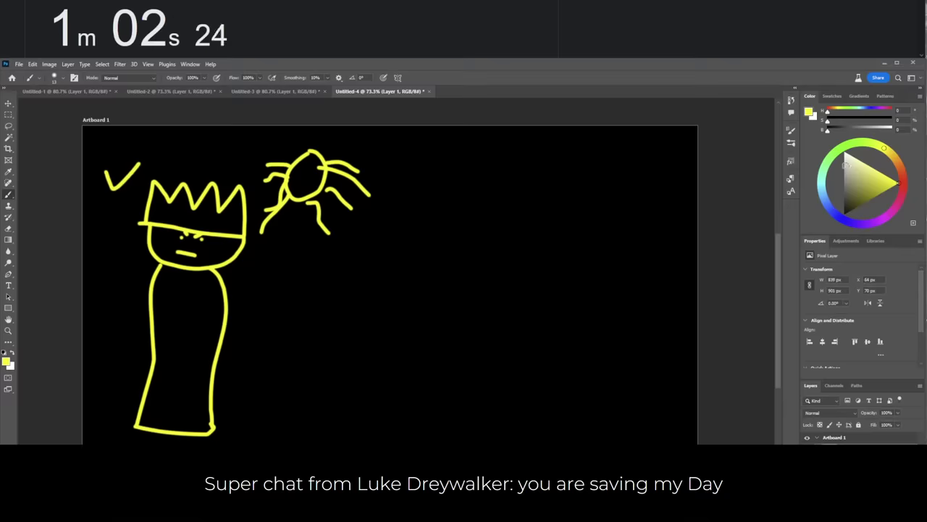
mouse_move(115, 143)
left_mouse_down()
mouse_move(121, 152)
mouse_move(151, 136)
left_mouse_up()
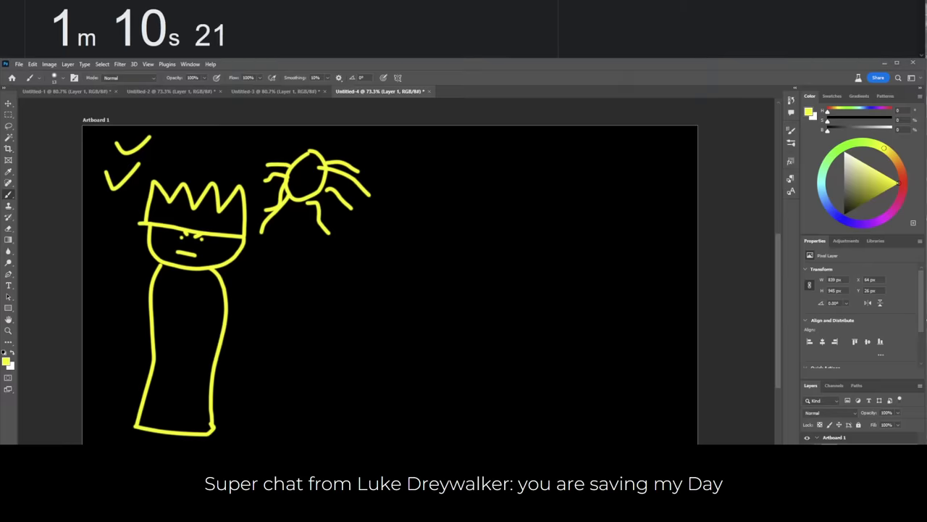
Change the brush colour to white and draw an X over each eye of the yellow crowned figure.
left_click(902, 181)
left_click_drag(902, 181, 886, 139)
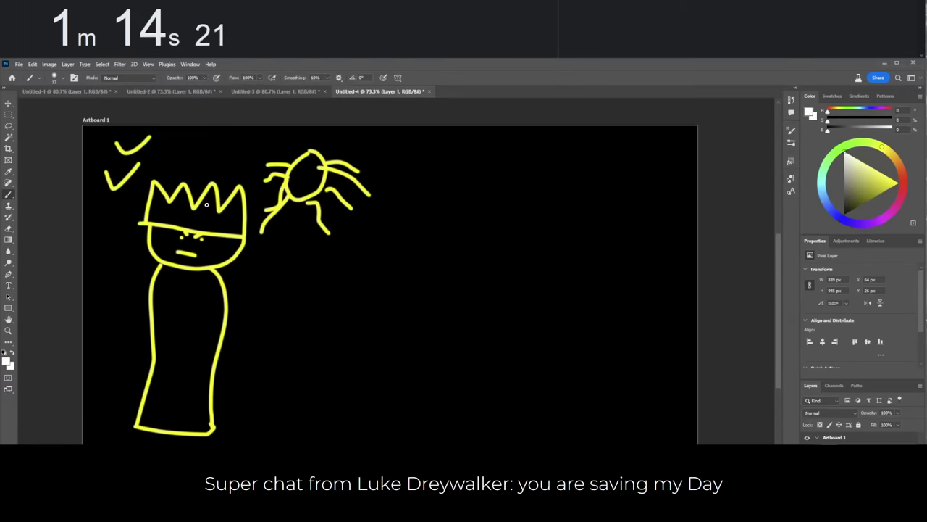
left_click_drag(174, 234, 193, 250)
mouse_move(171, 247)
left_mouse_down()
mouse_move(194, 231)
mouse_move(213, 253)
mouse_move(217, 230)
left_mouse_up()
Change the brush colour to red and draw an oval around each crossed-out eye.
left_click(903, 178)
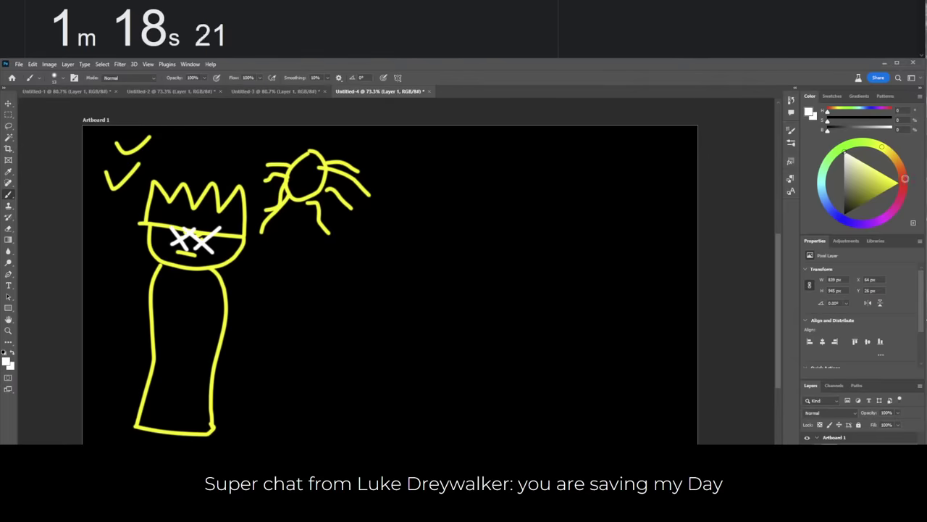
left_click(884, 185)
mouse_move(168, 231)
left_mouse_down()
mouse_move(161, 238)
mouse_move(193, 231)
left_mouse_up()
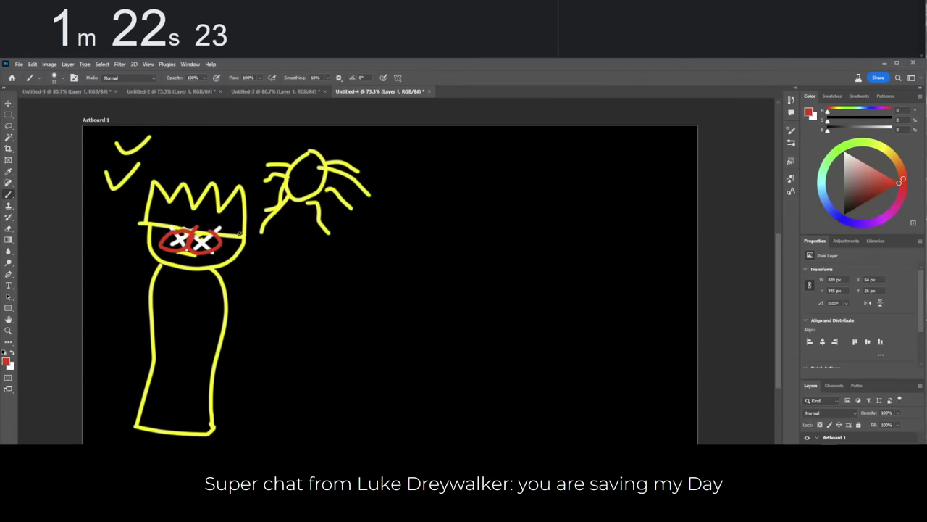
Draw a tall red heart-like shape open at its base beside the spider, with a wavy line running over its top and down its far side.
mouse_move(461, 253)
left_mouse_down()
mouse_move(434, 228)
mouse_move(451, 353)
left_mouse_up()
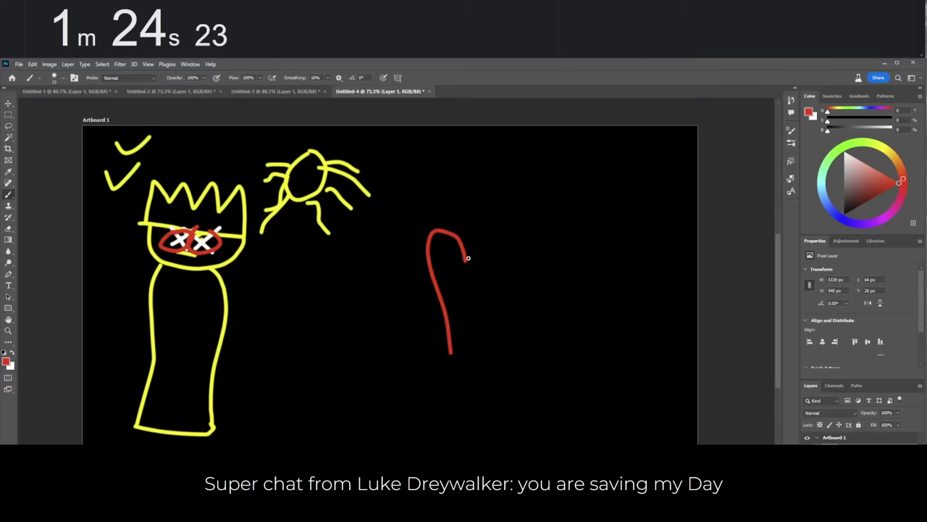
left_click_drag(467, 258, 495, 262)
left_click_drag(468, 315, 458, 337)
mouse_move(417, 186)
left_mouse_down()
mouse_move(517, 205)
mouse_move(489, 353)
left_mouse_up()
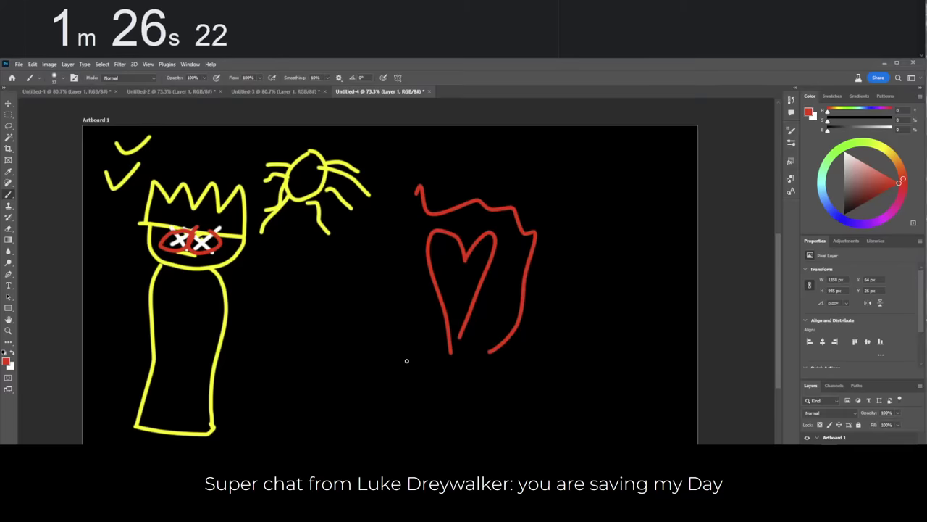
left_click(68, 36)
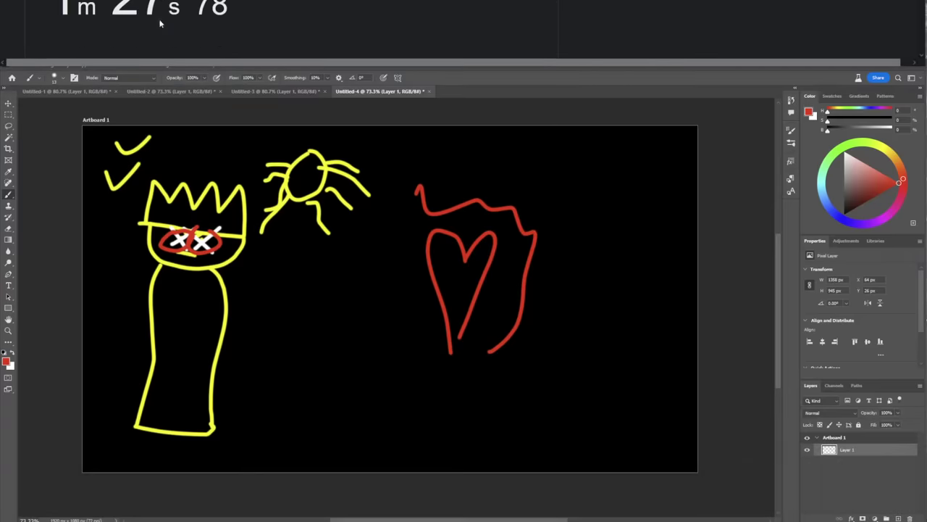
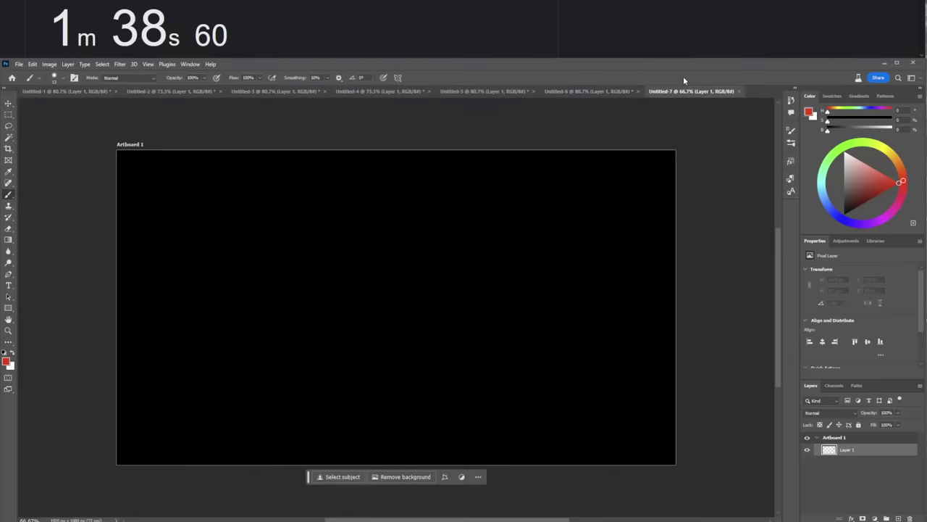
Reset the stopwatch above the canvas to zero and start it for a new sketch on the blank artboard.
key("ctrl+0")
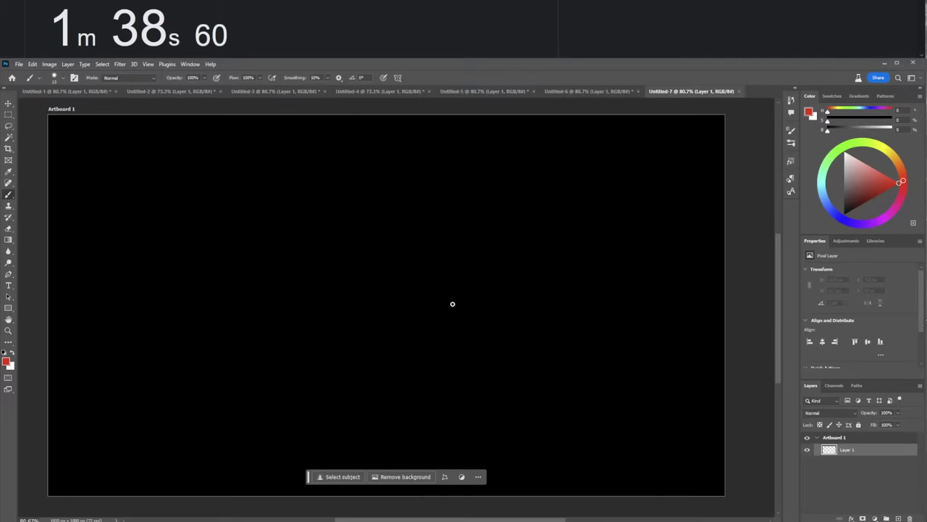
left_click(577, 33)
scroll(290, 38, "down", 1)
left_click(133, 37)
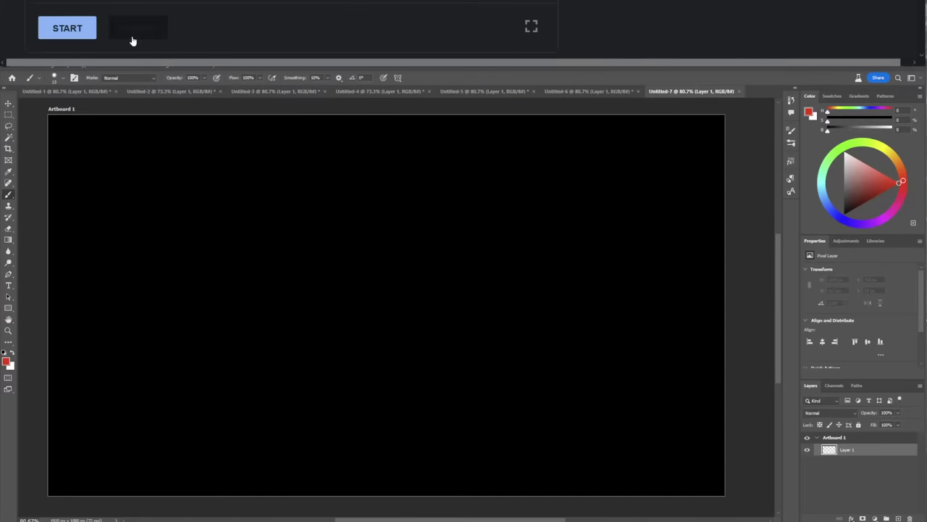
scroll(145, 36, "up", 1)
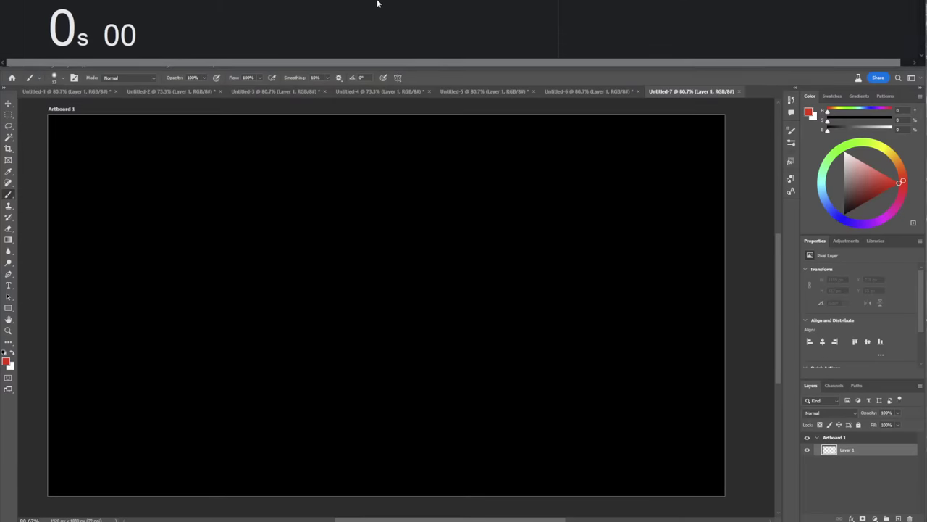
scroll(290, 21, "down", 2)
key("space")
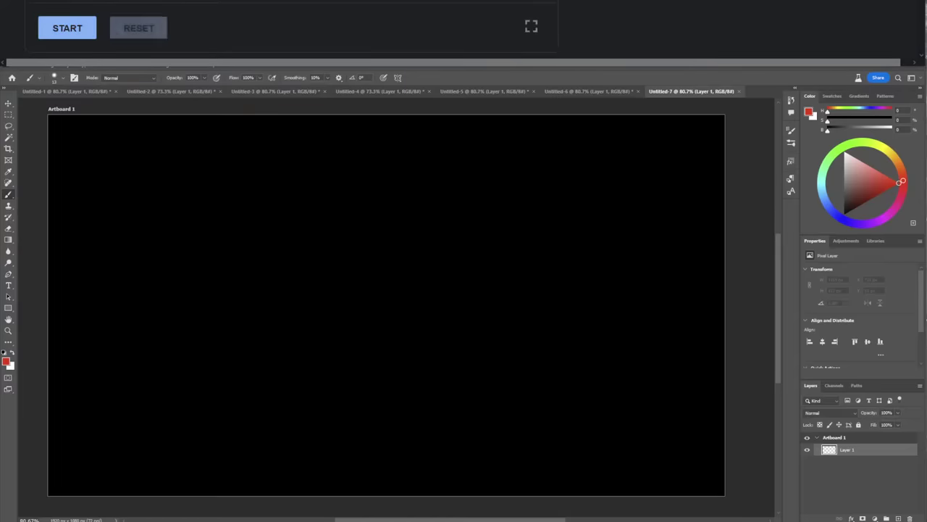
left_click(62, 32)
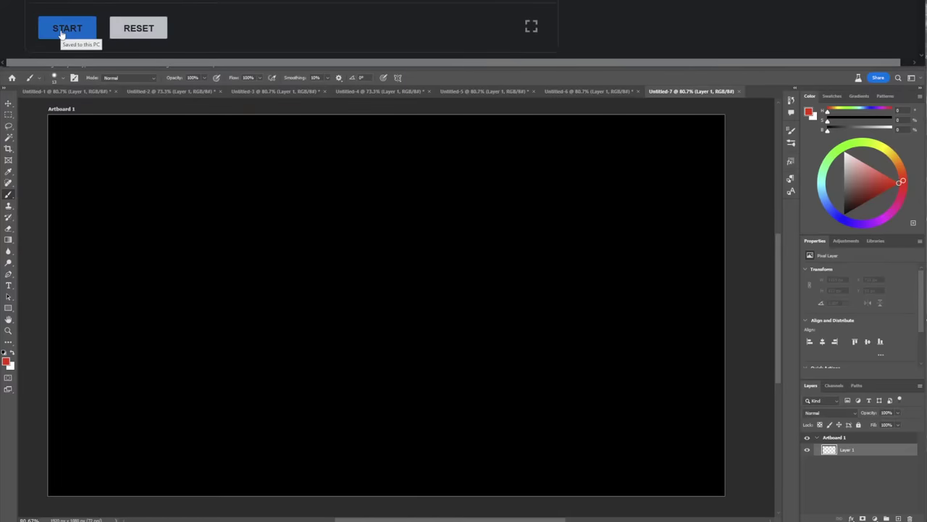
scroll(182, 24, "up", 2)
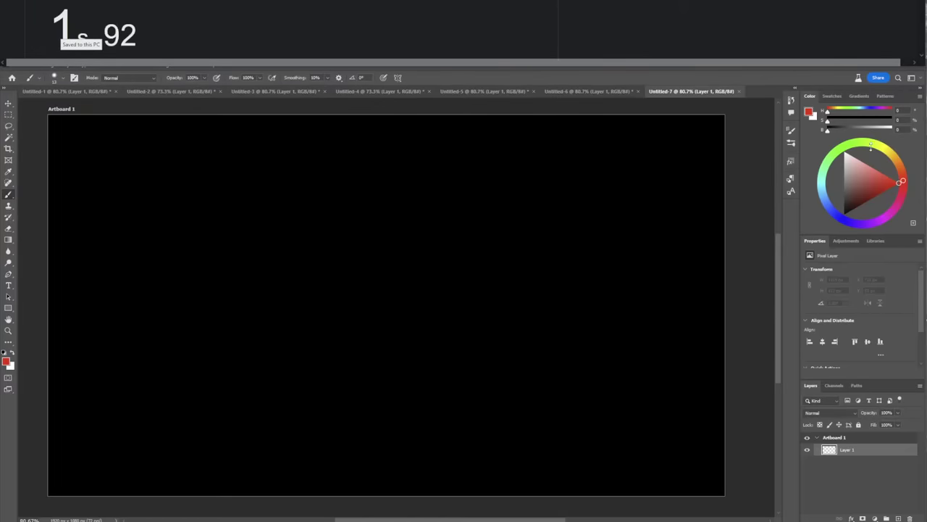
Set the brush colour to white and draw a side-facing head with a wide-open mouth, two round eyes and a bulbous nose.
key("x")
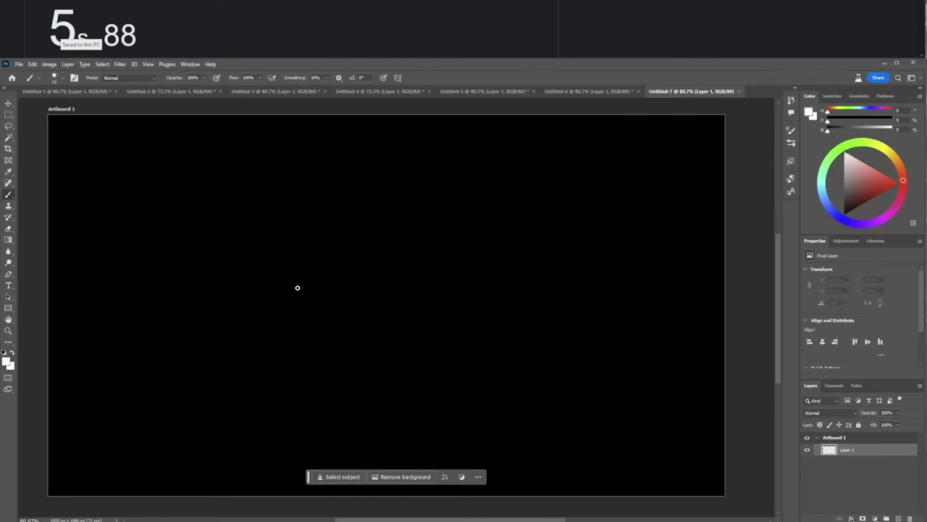
mouse_move(241, 260)
left_mouse_down()
mouse_move(201, 268)
mouse_move(225, 285)
mouse_move(223, 268)
mouse_move(242, 260)
mouse_move(231, 229)
mouse_move(184, 236)
mouse_move(189, 318)
mouse_move(222, 311)
mouse_move(235, 282)
left_mouse_up()
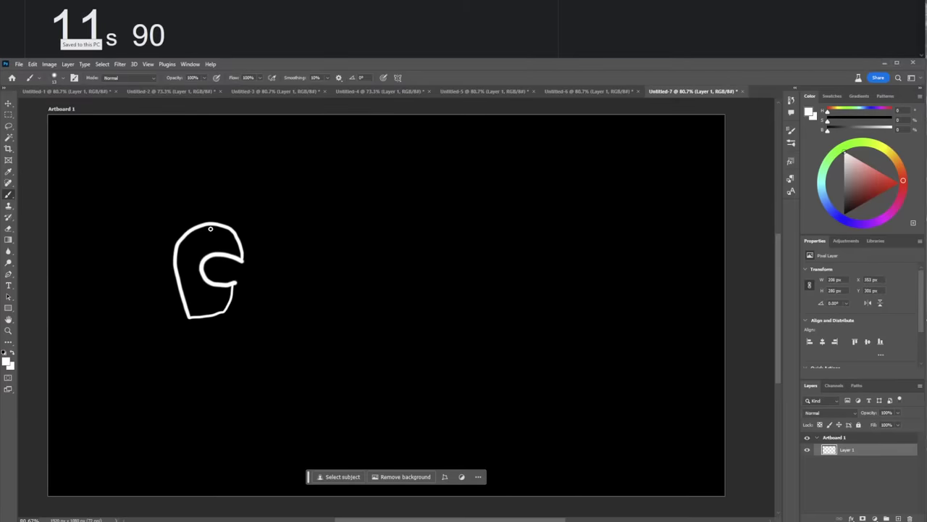
mouse_move(241, 239)
left_mouse_down()
mouse_move(243, 250)
mouse_move(217, 231)
mouse_move(197, 239)
mouse_move(221, 240)
mouse_move(214, 232)
mouse_move(194, 247)
mouse_move(191, 234)
left_mouse_up()
key("ctrl+z")
key("ctrl+z")
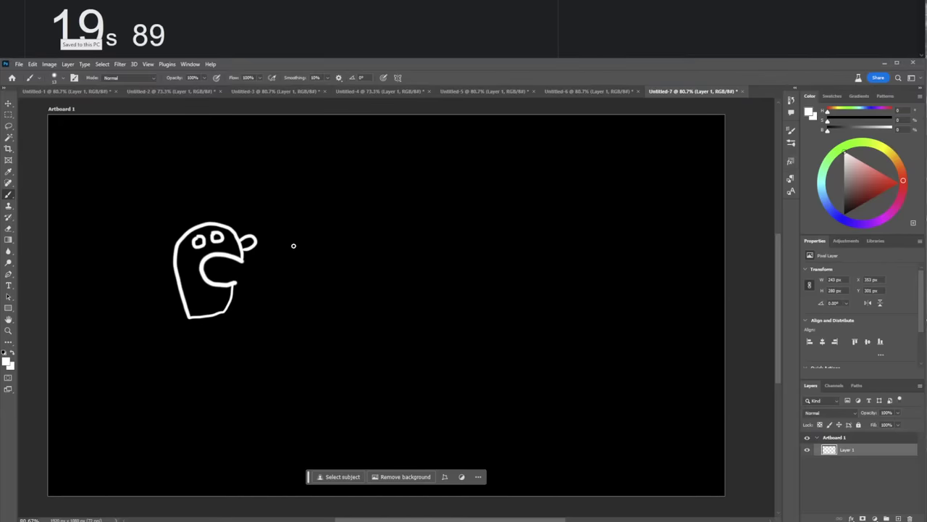
Draw three short breath lines coming out of the open mouth and a scalloped cloud in front of them.
mouse_move(252, 262)
left_mouse_down()
mouse_move(285, 260)
mouse_move(276, 268)
left_mouse_up()
mouse_move(253, 278)
left_mouse_down()
mouse_move(274, 278)
mouse_move(309, 236)
mouse_move(331, 255)
mouse_move(310, 276)
left_mouse_up()
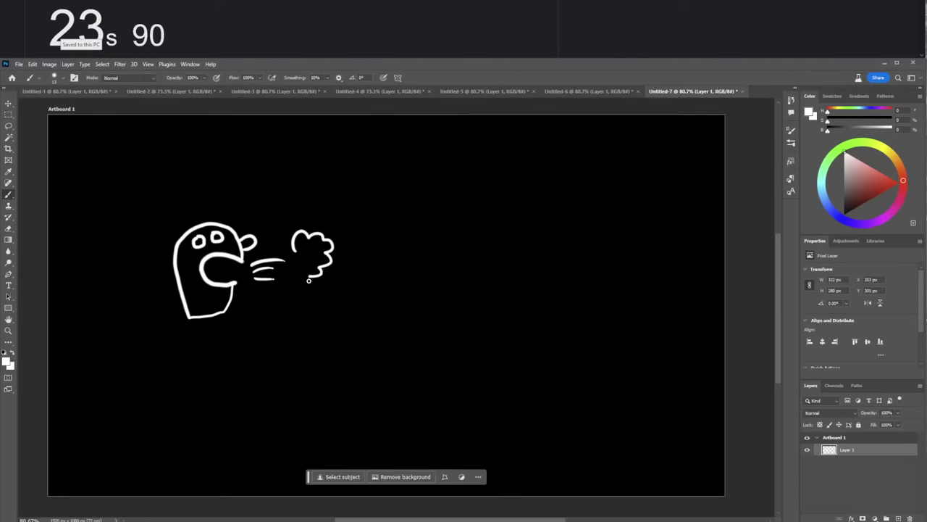
key("ctrl+z")
mouse_move(295, 253)
left_mouse_down()
mouse_move(331, 271)
mouse_move(309, 290)
mouse_move(294, 285)
mouse_move(299, 256)
left_mouse_up()
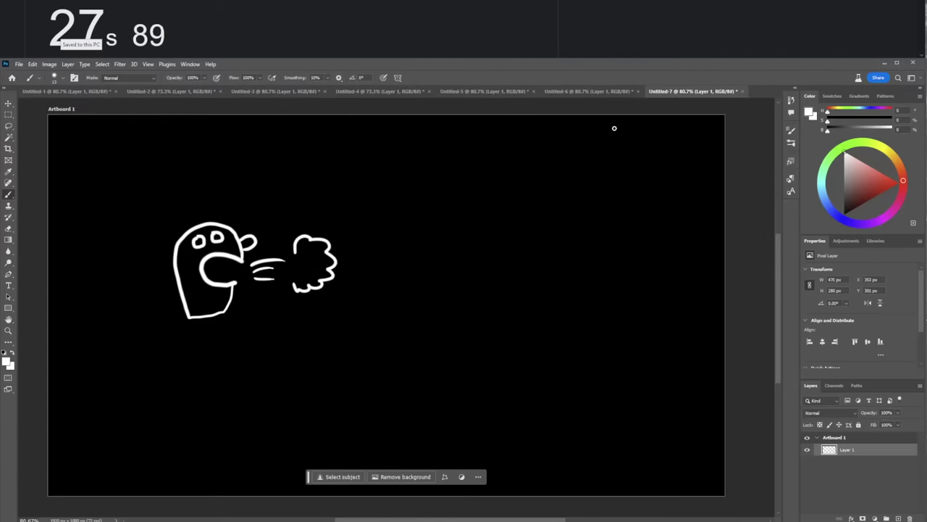
Change the brush colour to a muted red and dab several small spots inside the cloud.
left_click(879, 179)
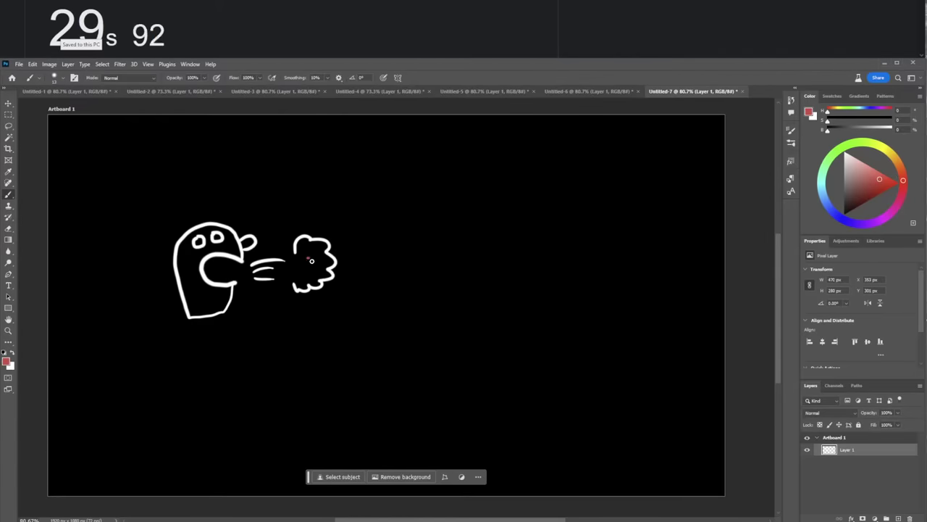
left_click(308, 262)
left_click(317, 247)
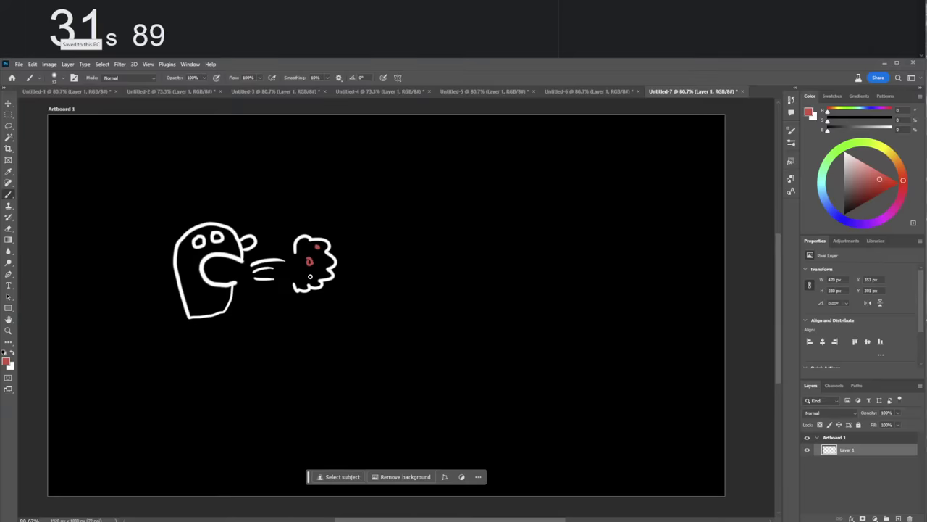
left_click(319, 272)
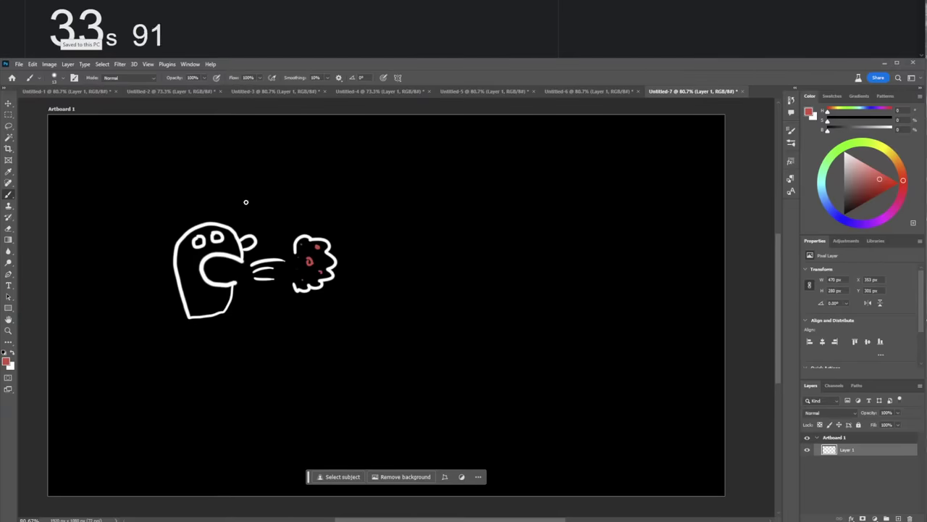
Change the brush colour to white and draw the figure's neck, torso, two feet and two arms with round hands.
left_click_drag(872, 181, 826, 127)
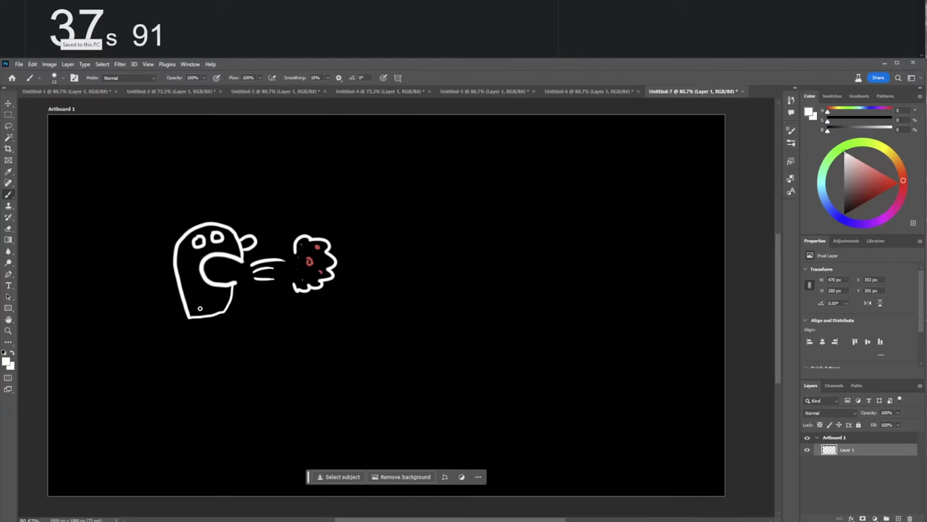
mouse_move(217, 313)
left_mouse_down()
mouse_move(219, 330)
mouse_move(194, 332)
mouse_move(248, 341)
mouse_move(257, 401)
mouse_move(174, 400)
left_mouse_up()
mouse_move(180, 337)
left_mouse_down()
mouse_move(174, 400)
mouse_move(205, 430)
mouse_move(158, 435)
mouse_move(184, 403)
mouse_move(276, 422)
mouse_move(254, 402)
left_mouse_up()
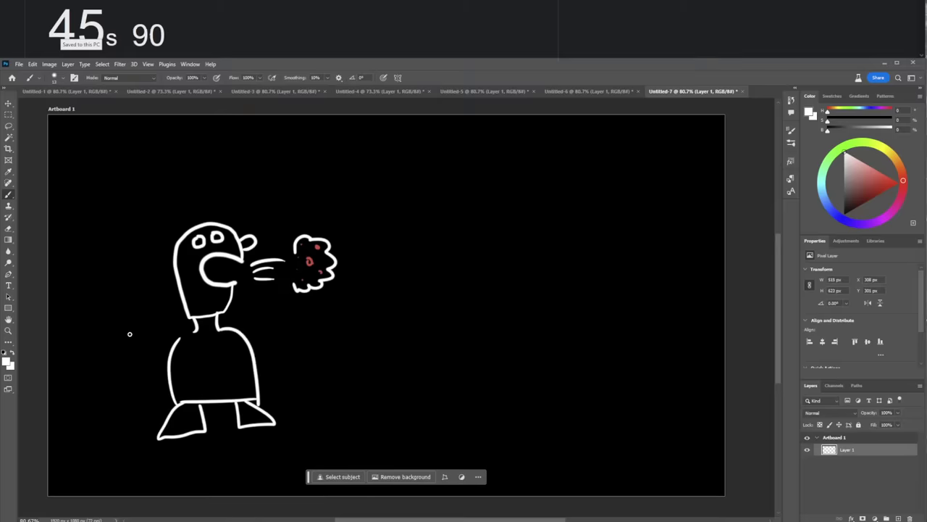
mouse_move(167, 337)
left_mouse_down()
mouse_move(182, 333)
mouse_move(139, 355)
mouse_move(168, 351)
left_mouse_up()
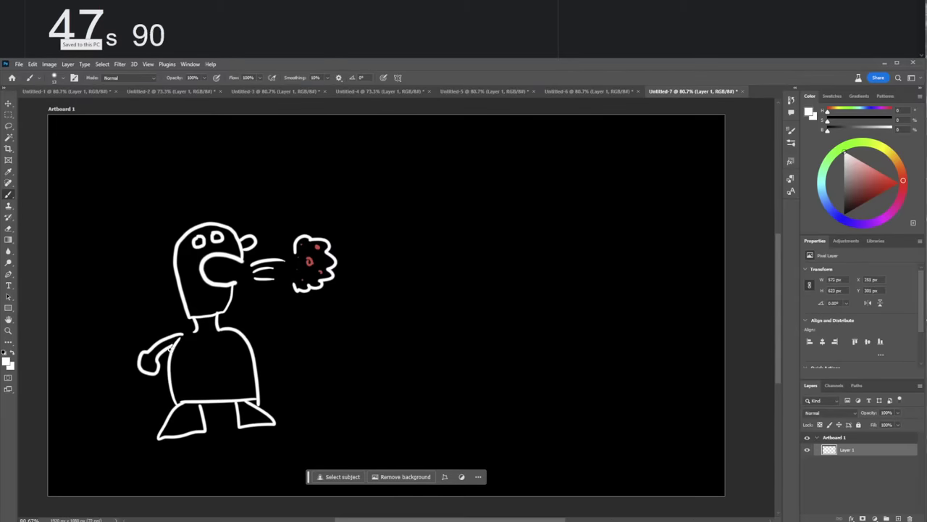
mouse_move(228, 327)
left_mouse_down()
mouse_move(276, 317)
mouse_move(236, 335)
left_mouse_up()
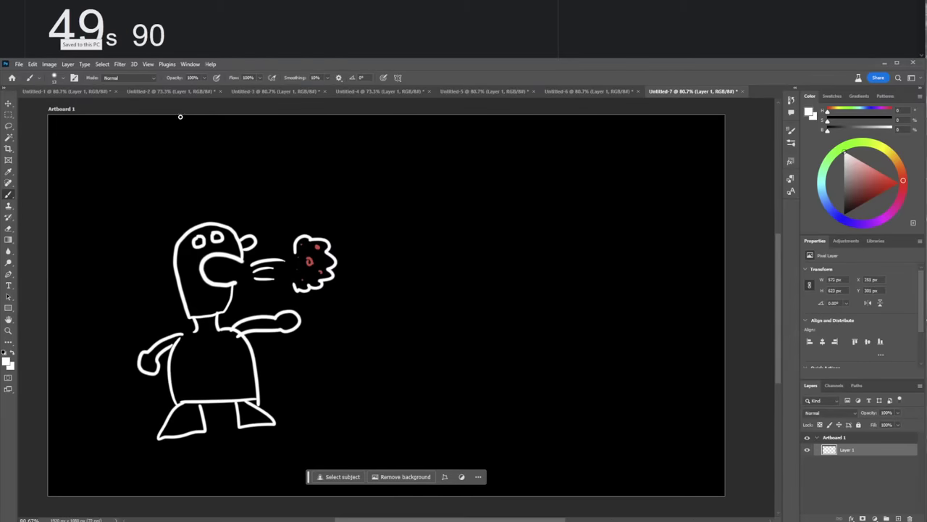
Add a pupil to each of the figure's eyes and a small ear on the back of the head.
left_click(200, 240)
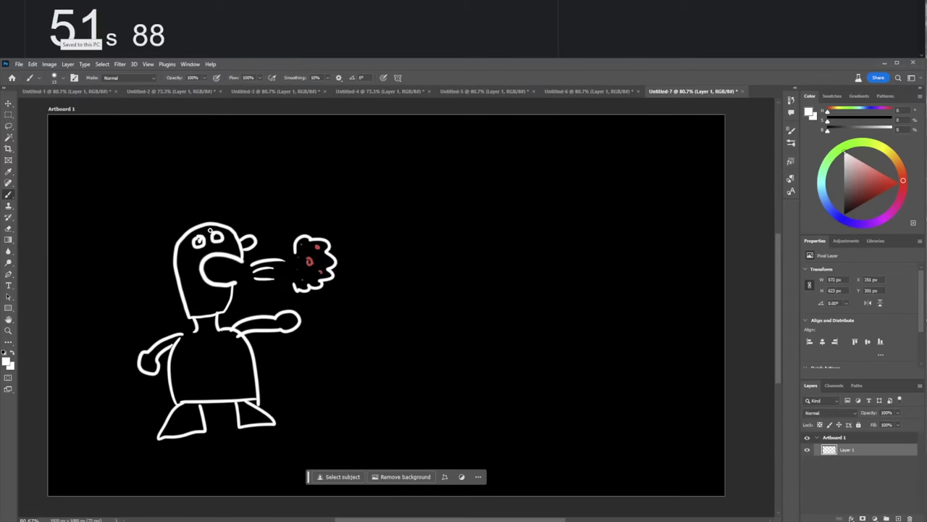
left_click(218, 235)
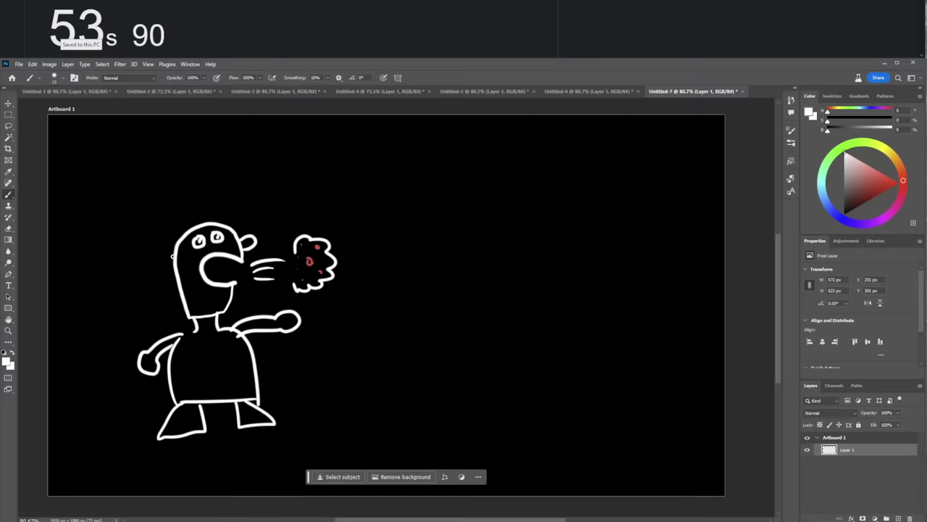
left_click_drag(172, 255, 178, 278)
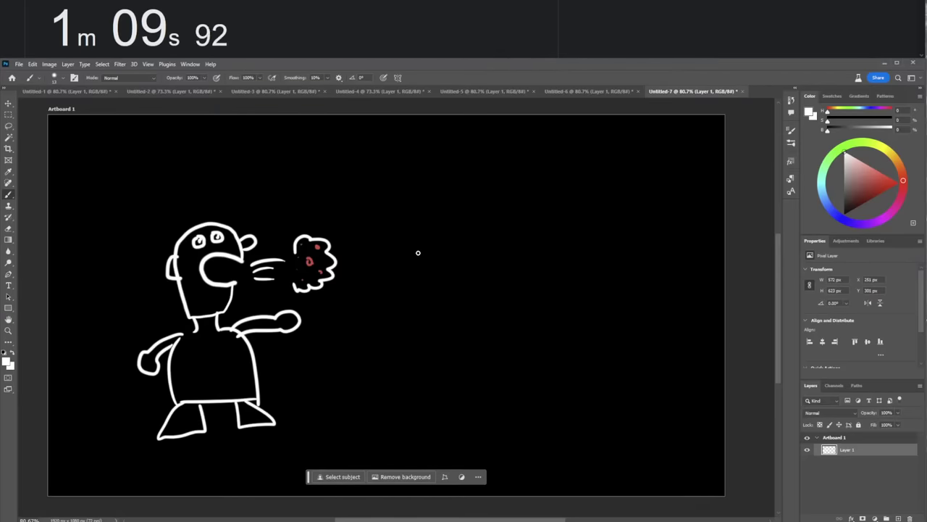
Draw a white upright oval head for a second figure in the artboard's right half and set the colour wheel's hue to blue.
mouse_move(553, 219)
left_mouse_down()
mouse_move(568, 235)
mouse_move(548, 296)
mouse_move(529, 243)
mouse_move(543, 218)
left_mouse_up()
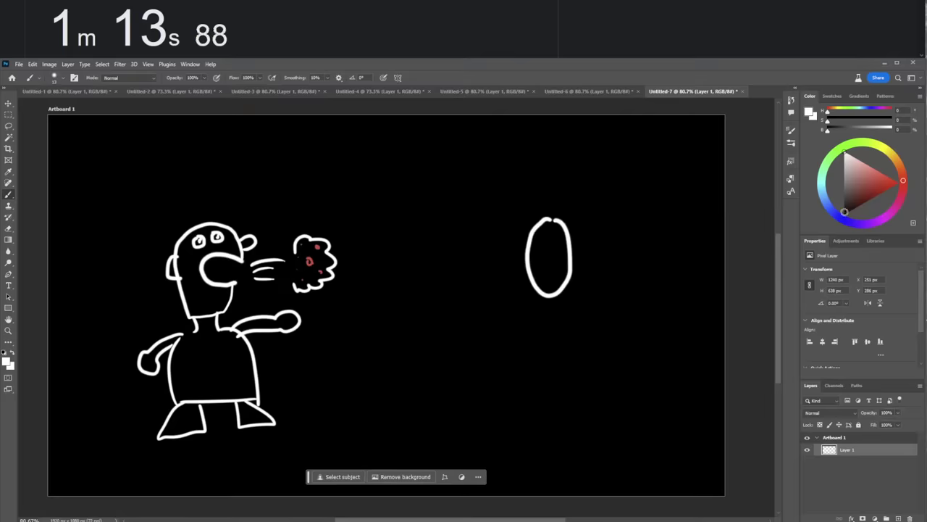
left_click(837, 216)
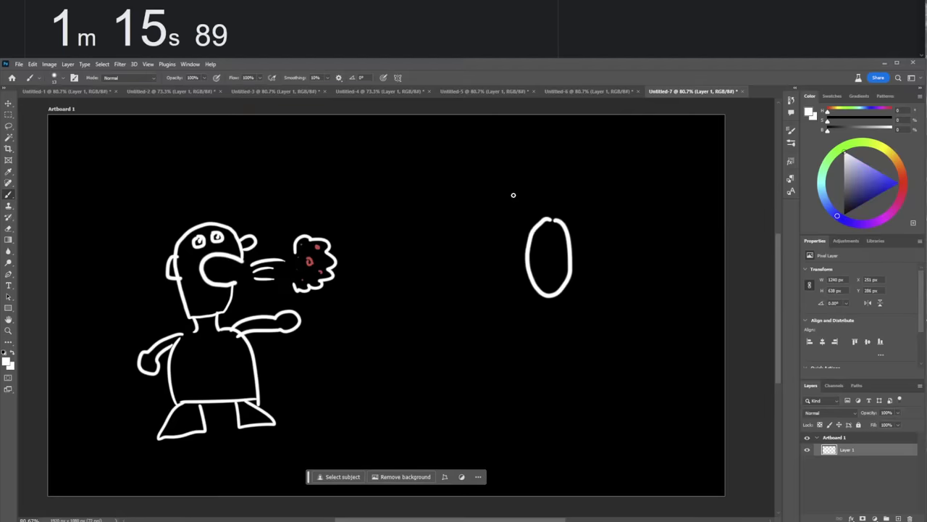
left_click_drag(255, 147, 236, 165)
left_click_drag(237, 149, 257, 165)
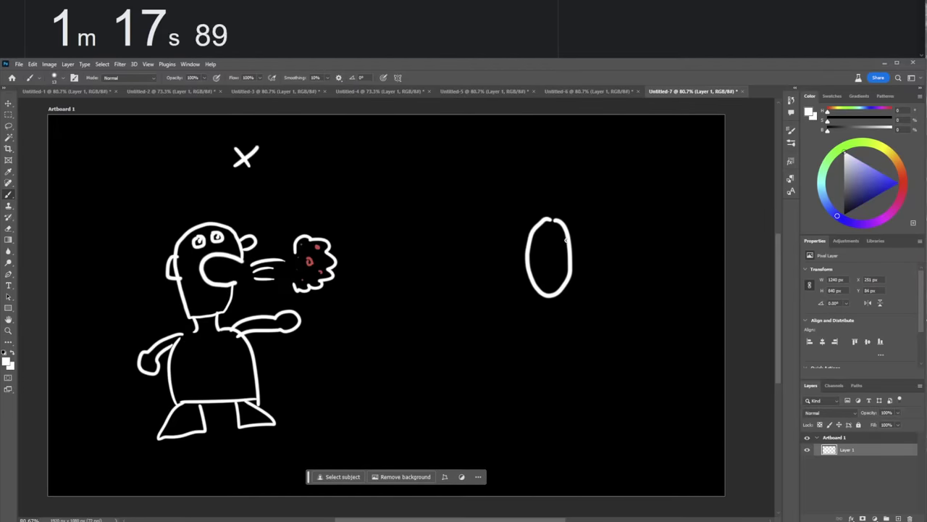
left_click(556, 241)
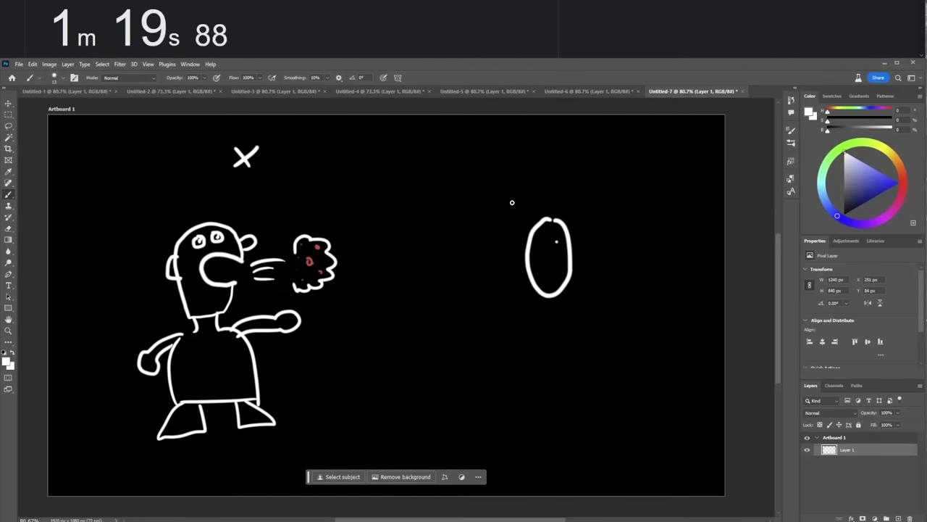
key("ctrl+z")
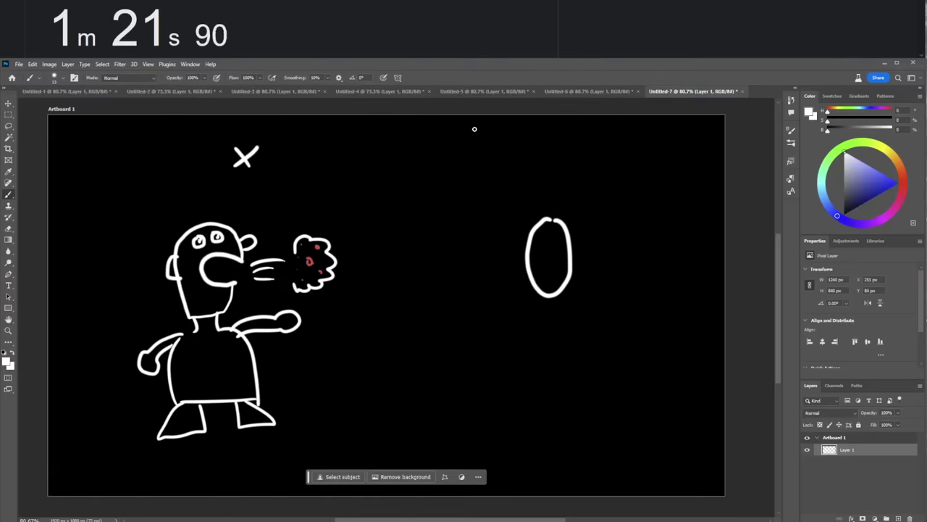
key("ctrl+z")
key("ctrl+z")
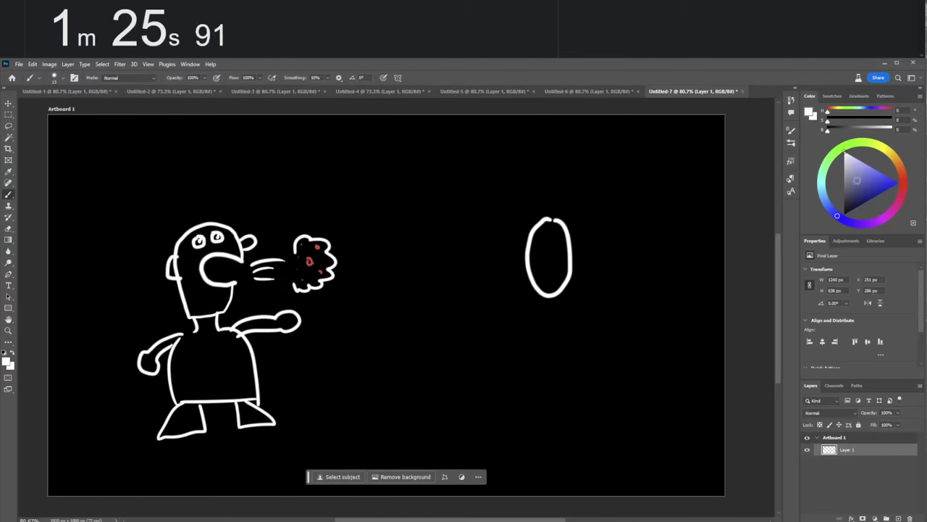
Change the brush colour to saturated blue and draw two small round eyes inside the second figure's oval head.
left_click(898, 183)
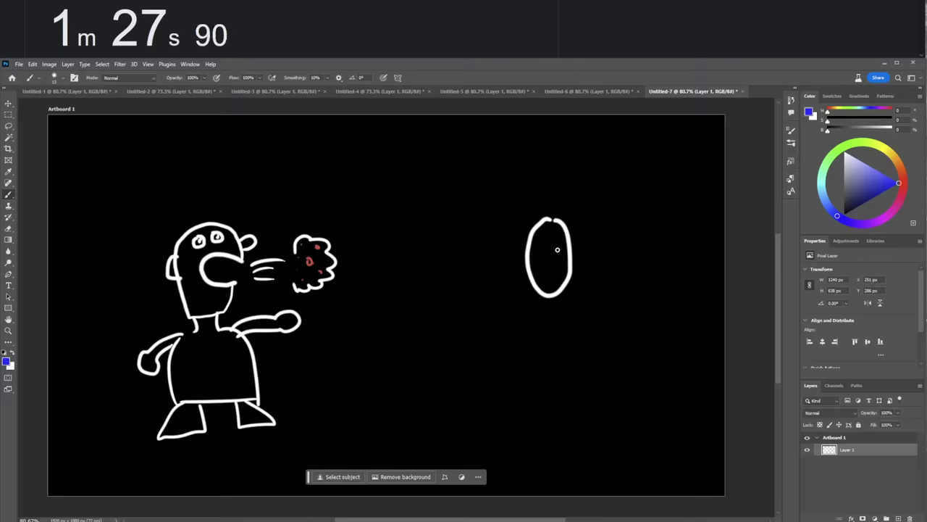
left_click_drag(557, 249, 539, 249)
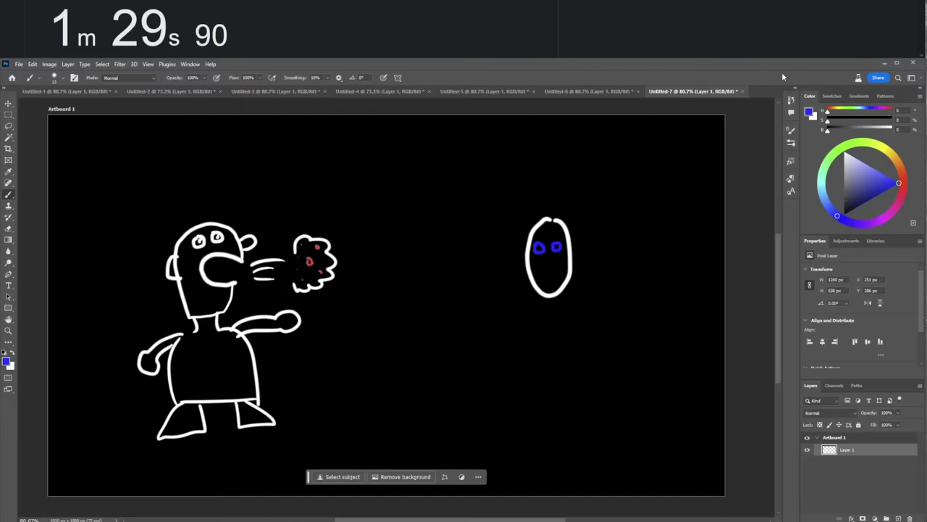
Draw the second figure's flared torso and two arms with round hands in white, and set the brush colour back to blue.
left_click(844, 152)
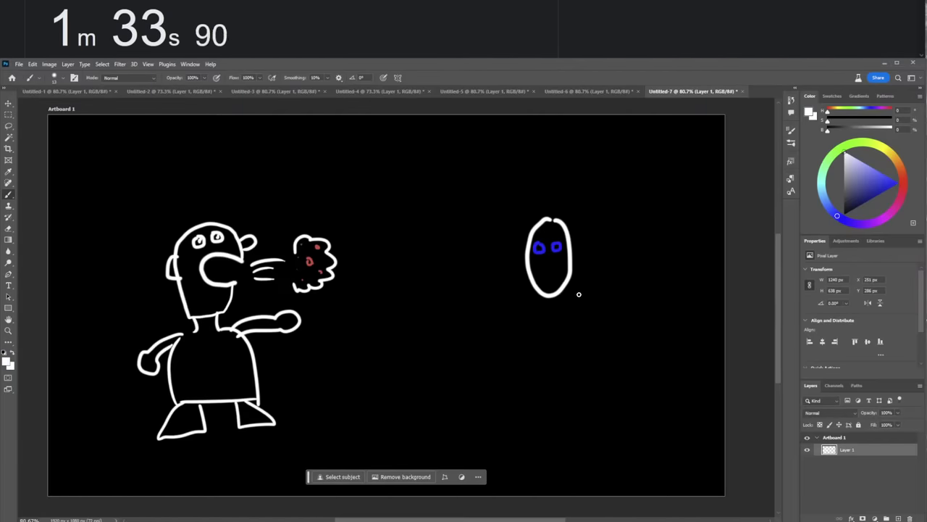
mouse_move(571, 285)
left_mouse_down()
mouse_move(590, 395)
mouse_move(530, 399)
mouse_move(513, 389)
mouse_move(521, 300)
mouse_move(511, 311)
mouse_move(527, 283)
mouse_move(479, 345)
mouse_move(499, 353)
mouse_move(524, 299)
mouse_move(648, 339)
mouse_move(622, 339)
mouse_move(576, 290)
left_mouse_up()
left_click(899, 182)
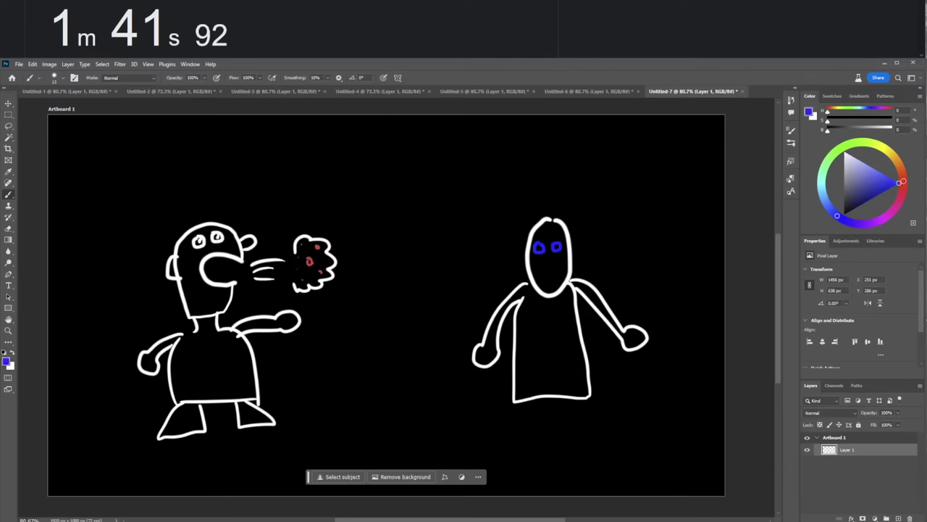
Try to draw a blue smiling mouth beneath the second figure's blue eyes.
left_click_drag(555, 264, 536, 259)
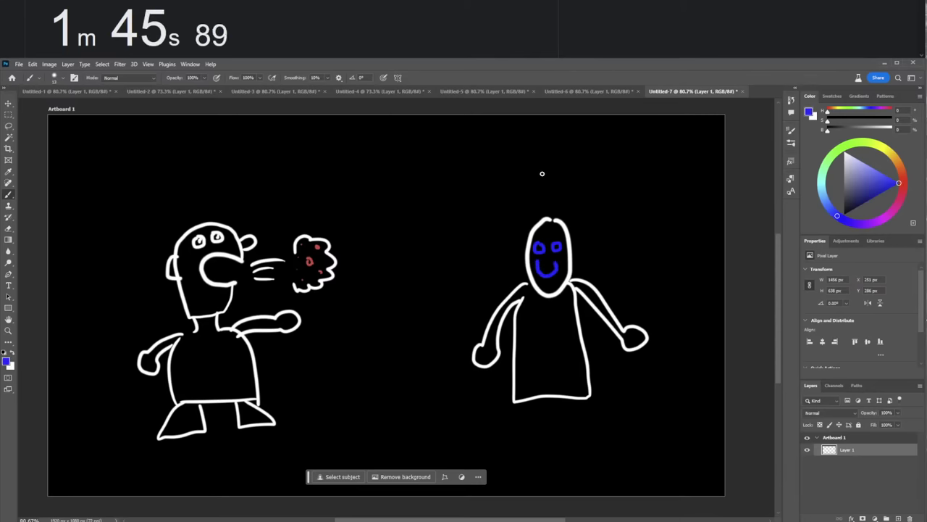
left_click(845, 150)
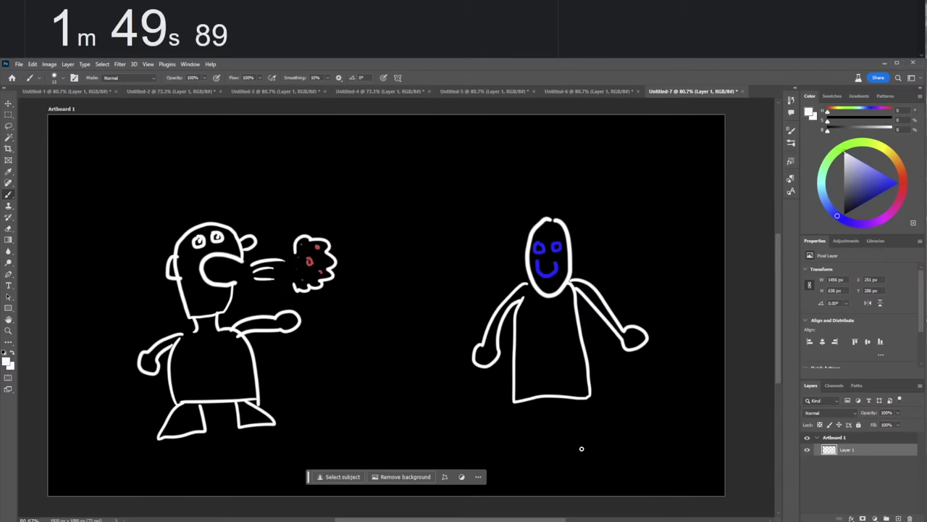
left_click_drag(861, 178, 844, 156)
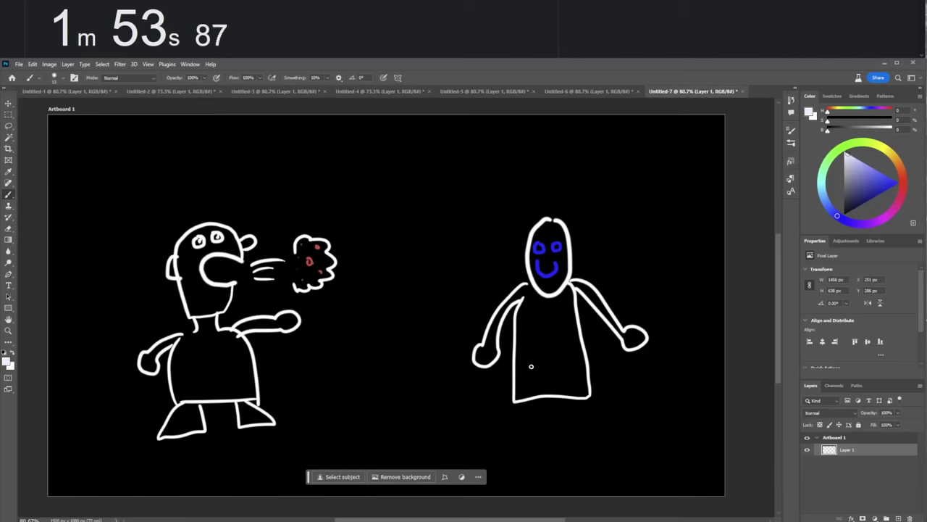
key("ctrl+z")
Set the brush colour to white and draw two legs with rounded feet beneath the second figure's torso.
left_click_drag(870, 190, 842, 130)
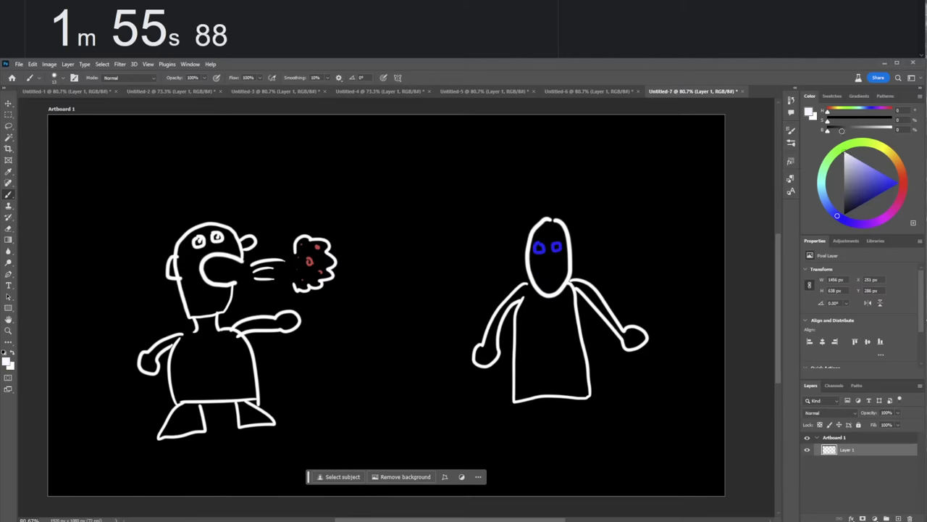
left_click(825, 195)
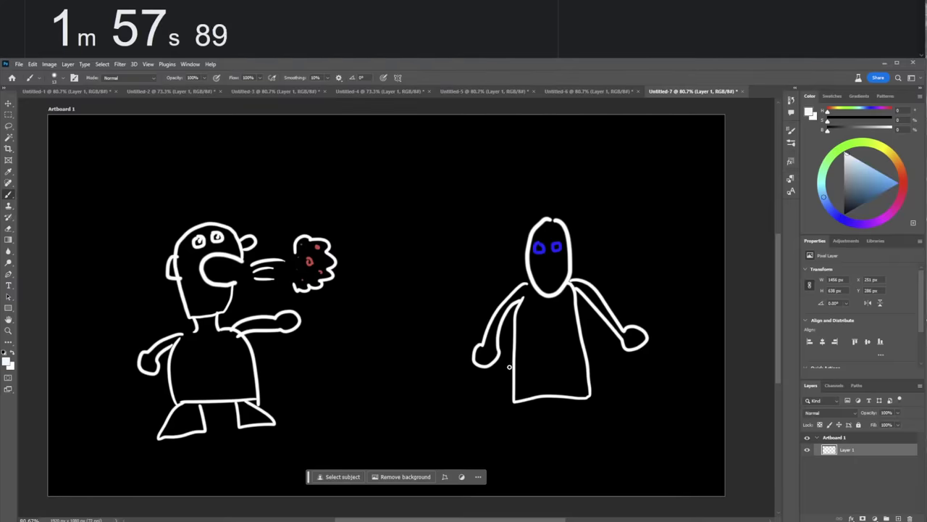
mouse_move(579, 398)
left_mouse_down()
mouse_move(583, 438)
mouse_move(559, 461)
mouse_move(551, 400)
mouse_move(541, 457)
mouse_move(499, 465)
mouse_move(520, 409)
left_mouse_up()
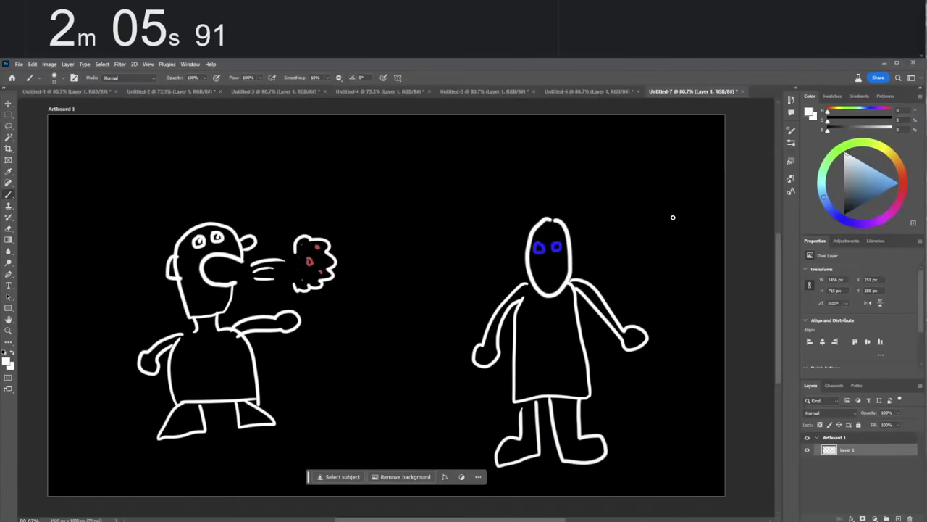
Draw a small white moose with large antlers in the artboard's upper-right corner and a tall tick above the second figure's head.
mouse_move(661, 197)
left_mouse_down()
mouse_move(644, 217)
mouse_move(654, 189)
mouse_move(646, 200)
mouse_move(649, 190)
mouse_move(601, 155)
mouse_move(587, 170)
mouse_move(630, 194)
mouse_move(663, 189)
mouse_move(684, 147)
mouse_move(677, 184)
mouse_move(660, 197)
mouse_move(675, 223)
mouse_move(710, 220)
mouse_move(719, 263)
mouse_move(707, 239)
mouse_move(697, 265)
mouse_move(695, 239)
mouse_move(683, 242)
mouse_move(679, 266)
mouse_move(670, 244)
mouse_move(665, 262)
mouse_move(666, 230)
left_mouse_up()
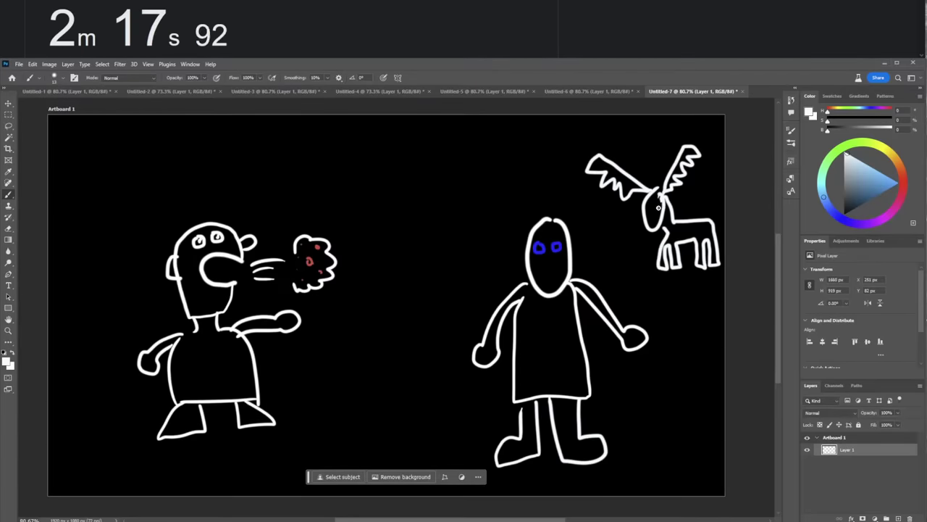
mouse_move(513, 182)
left_mouse_down()
mouse_move(545, 173)
mouse_move(547, 98)
left_mouse_up()
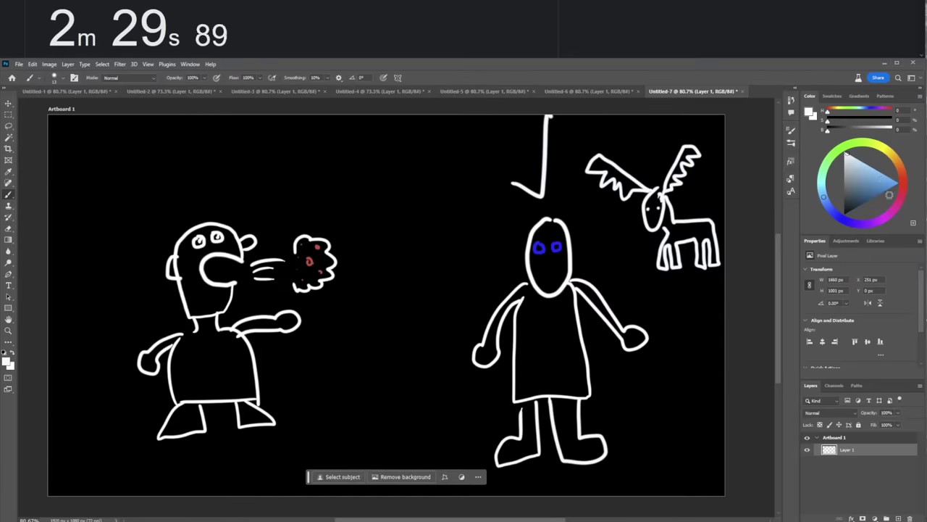
Change the brush colour to purple and draw a large rounded loop around the two standing figures.
left_click(885, 216)
left_click(876, 188)
left_click(891, 187)
mouse_move(318, 142)
left_mouse_down()
mouse_move(269, 147)
mouse_move(138, 271)
mouse_move(144, 414)
mouse_move(228, 445)
mouse_move(555, 472)
left_mouse_up()
mouse_move(680, 388)
left_mouse_down()
mouse_move(666, 315)
mouse_move(616, 220)
mouse_move(567, 190)
mouse_move(313, 156)
left_mouse_up()
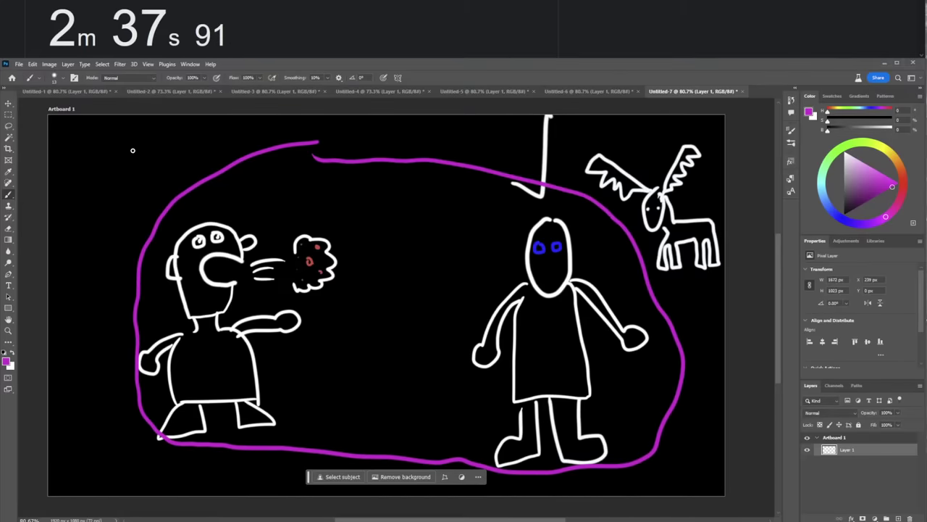
Outline a tall purple figure along the artboard's left edge, with its body wrapping around the outside of the purple loop.
left_click(184, 132)
key("ctrl+z")
mouse_move(187, 159)
left_mouse_down()
mouse_move(339, 127)
mouse_move(541, 143)
mouse_move(616, 196)
mouse_move(695, 346)
mouse_move(665, 444)
mouse_move(554, 478)
mouse_move(115, 458)
mouse_move(94, 497)
mouse_move(81, 449)
mouse_move(58, 494)
mouse_move(72, 262)
mouse_move(93, 169)
mouse_move(62, 196)
mouse_move(99, 142)
mouse_move(135, 123)
mouse_move(137, 150)
mouse_move(171, 137)
mouse_move(155, 169)
mouse_move(187, 159)
left_mouse_up()
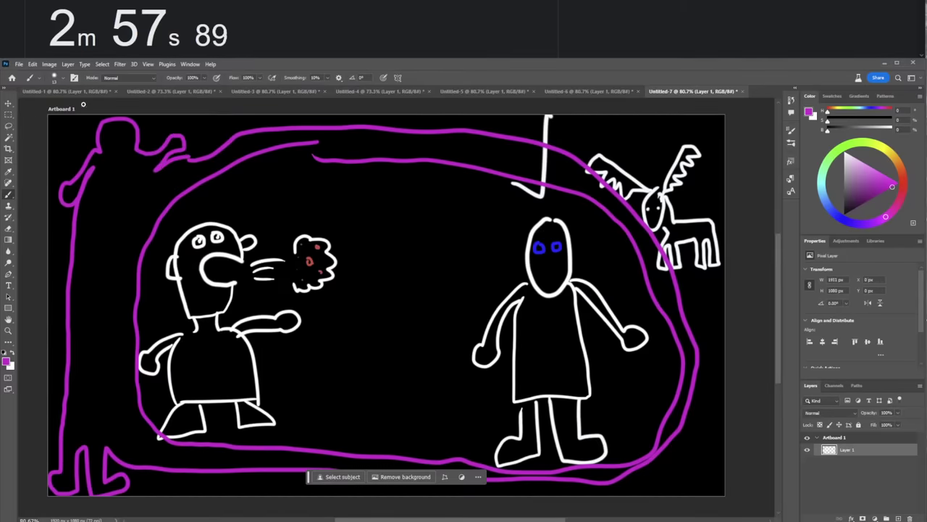
Give the purple figure wavy hair and a smiling face, and add a purple tick above the moose's antlers.
left_click_drag(103, 116, 70, 148)
mouse_move(143, 116)
left_mouse_down()
mouse_move(166, 125)
mouse_move(109, 145)
left_mouse_up()
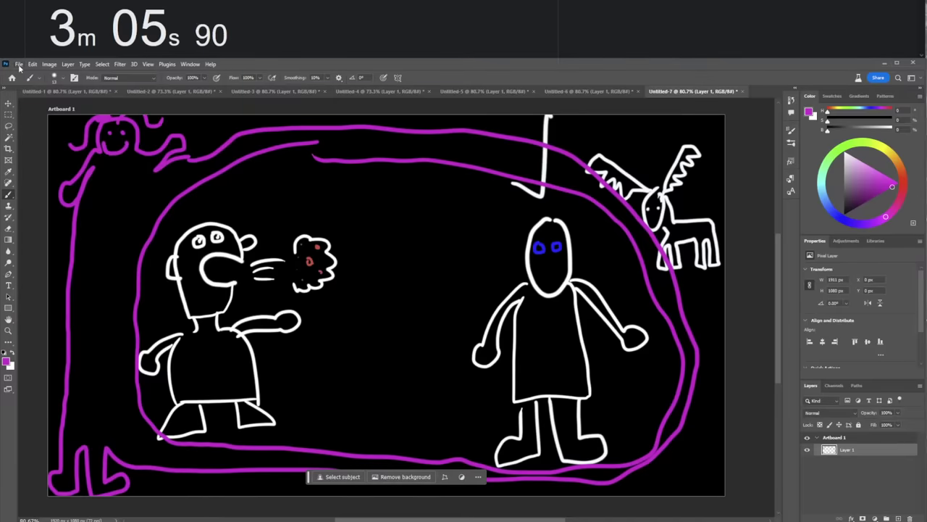
key("ctrl+z")
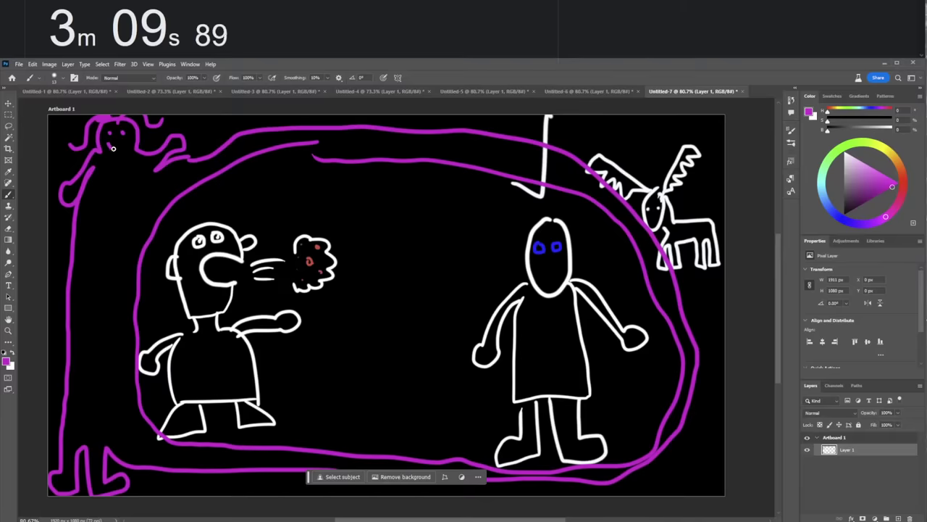
left_click_drag(111, 147, 121, 146)
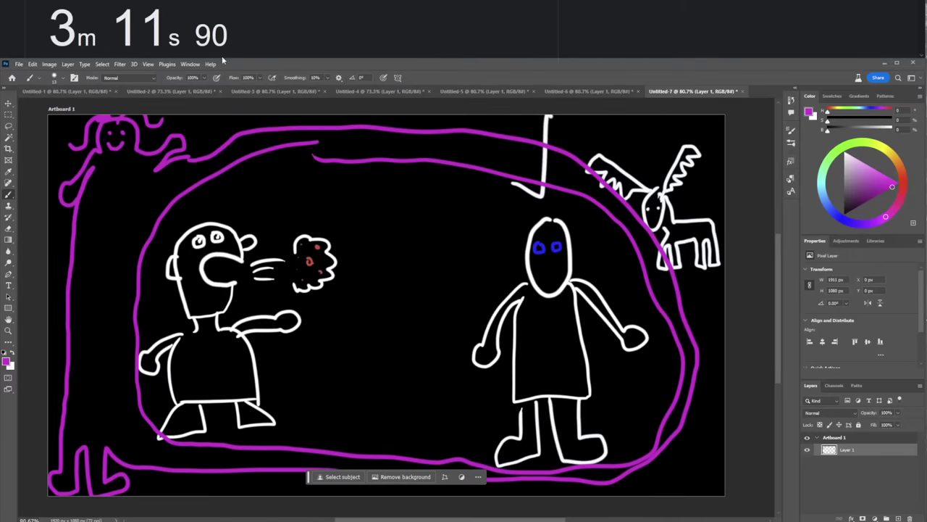
mouse_move(572, 127)
left_mouse_down()
mouse_move(585, 135)
mouse_move(601, 114)
left_mouse_up()
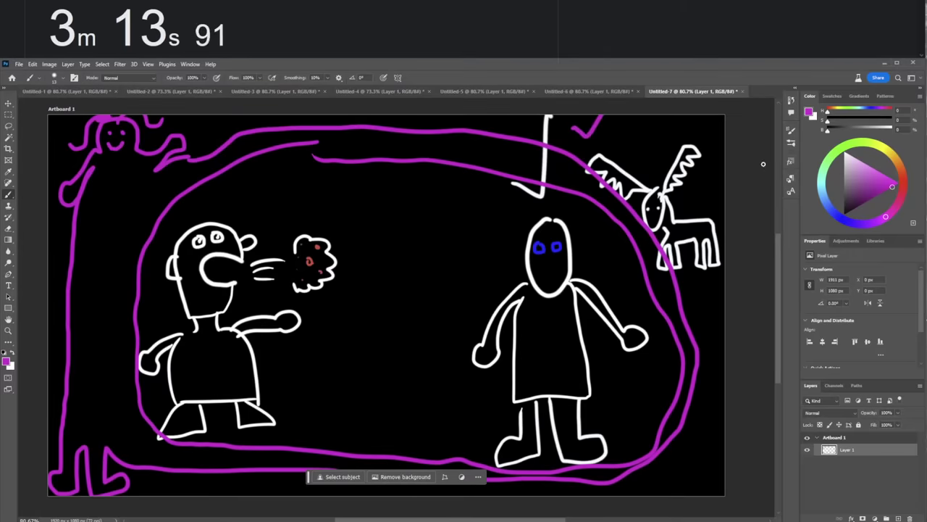
Set the brush colour to white and draw a four-legged table between the two standing figures.
left_click_drag(896, 200, 901, 193)
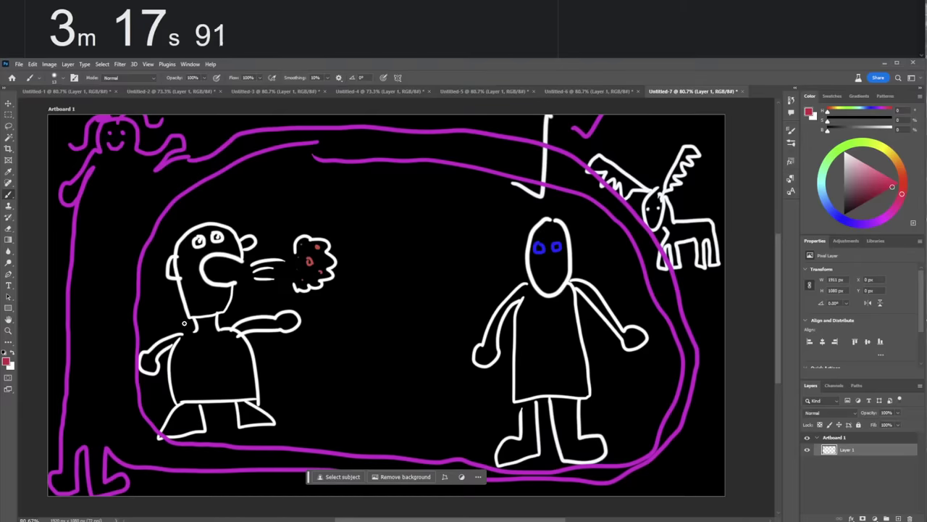
left_click(814, 106)
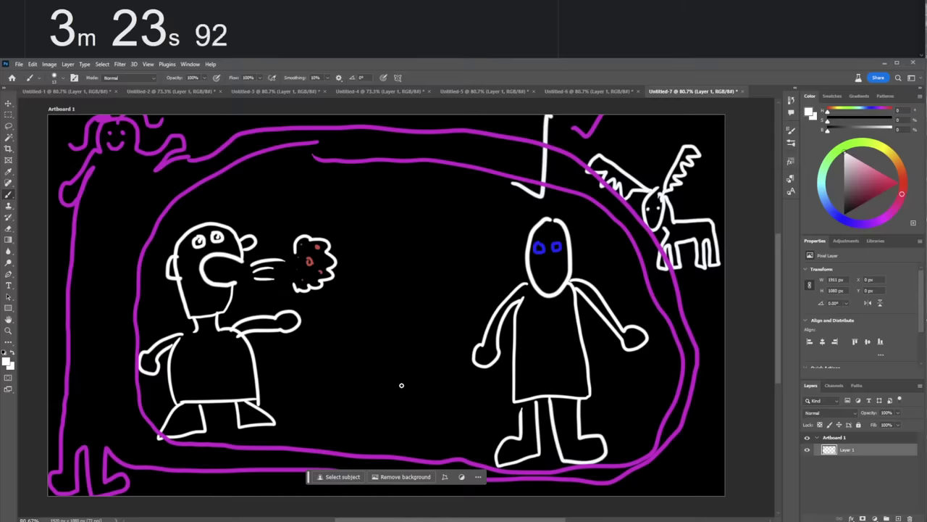
mouse_move(423, 371)
left_mouse_down()
mouse_move(320, 381)
mouse_move(294, 363)
mouse_move(403, 353)
mouse_move(427, 370)
mouse_move(427, 401)
mouse_move(418, 396)
left_mouse_up()
mouse_move(327, 387)
left_mouse_down()
mouse_move(322, 415)
mouse_move(322, 387)
mouse_move(297, 396)
mouse_move(302, 371)
left_mouse_up()
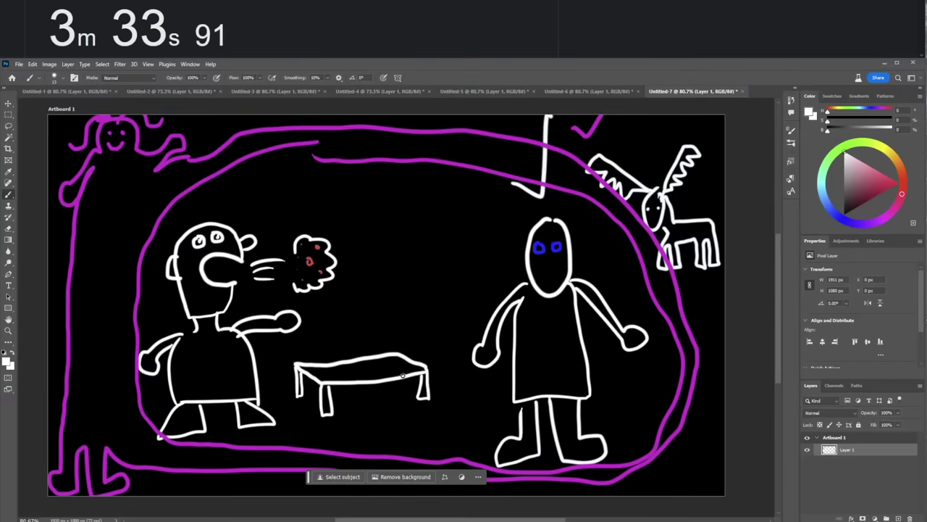
mouse_move(403, 378)
left_mouse_down()
mouse_move(403, 393)
mouse_move(394, 382)
left_mouse_up()
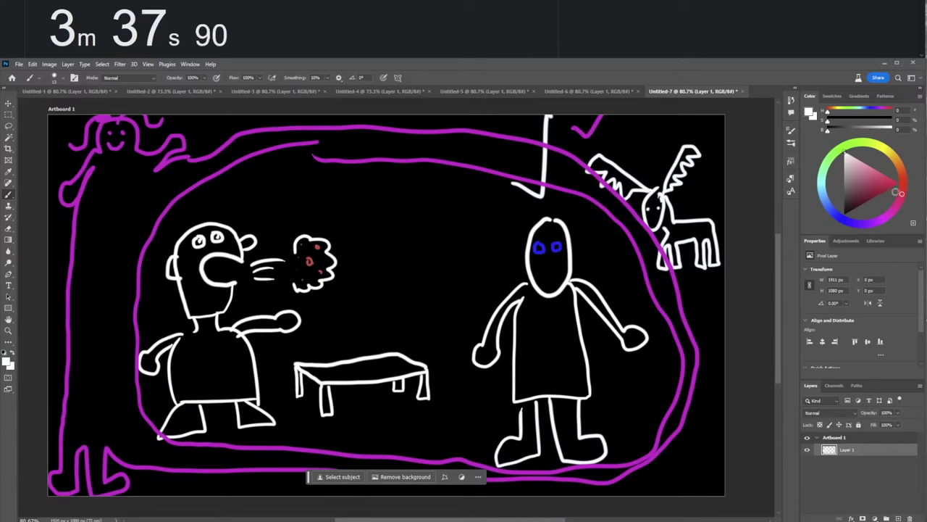
Draw a row of three small circles on the tabletop, coloured red, yellow and blue.
left_click(898, 184)
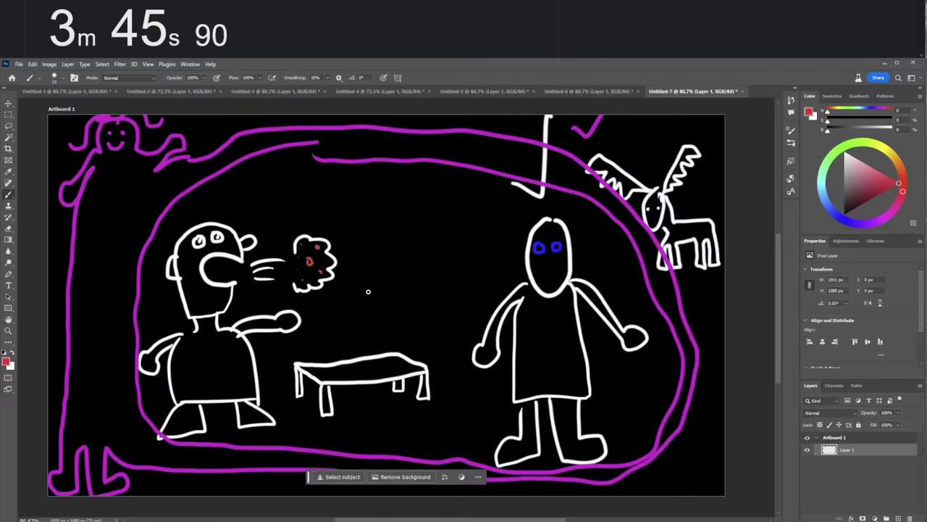
scroll(323, 426, "up", 5)
mouse_move(464, 255)
left_mouse_down()
mouse_move(485, 273)
mouse_move(491, 251)
mouse_move(468, 241)
left_mouse_up()
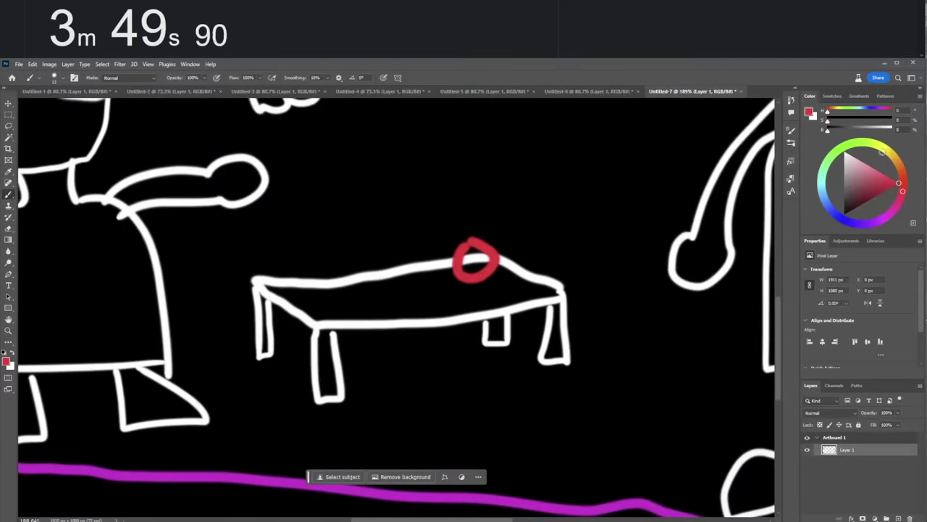
left_click(881, 151)
mouse_move(356, 263)
left_mouse_down()
mouse_move(382, 284)
mouse_move(396, 270)
mouse_move(398, 259)
mouse_move(358, 265)
left_mouse_up()
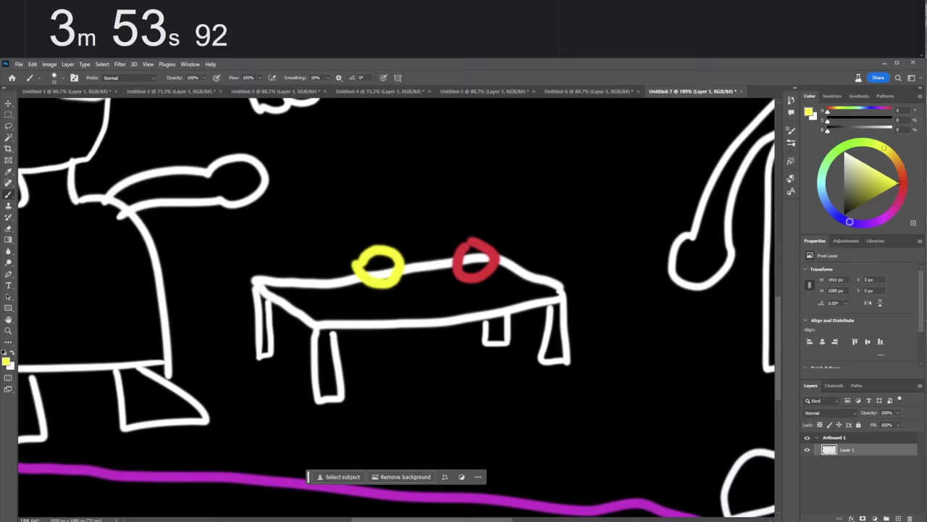
left_click(898, 182)
mouse_move(292, 265)
left_mouse_down()
mouse_move(305, 291)
mouse_move(320, 274)
mouse_move(294, 265)
left_mouse_up()
Add two blue ticks above the table and a blue arrow pointing to the blue circle.
mouse_move(391, 201)
left_mouse_down()
mouse_move(409, 217)
mouse_move(430, 162)
left_mouse_up()
mouse_move(442, 198)
left_mouse_down()
mouse_move(471, 209)
mouse_move(480, 159)
left_mouse_up()
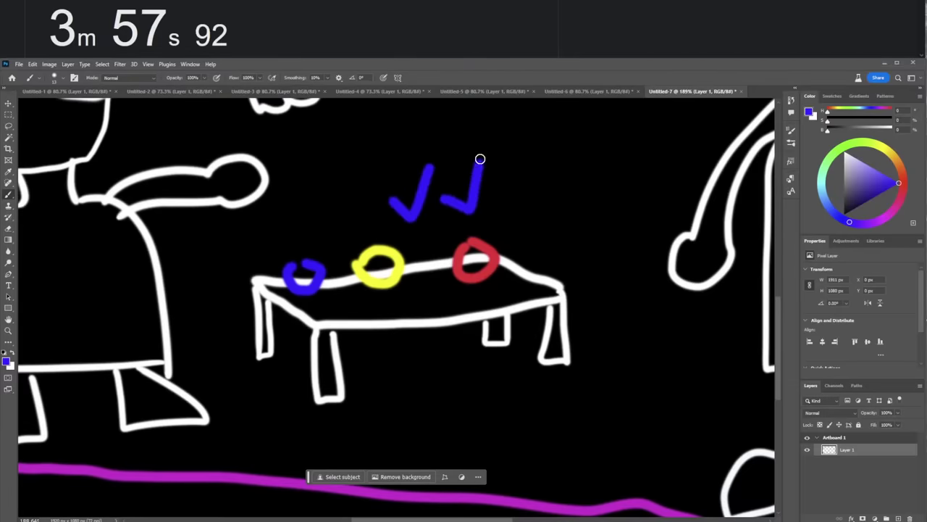
scroll(441, 325, "down", 5)
mouse_move(313, 283)
left_mouse_down()
mouse_move(373, 299)
mouse_move(344, 299)
left_mouse_up()
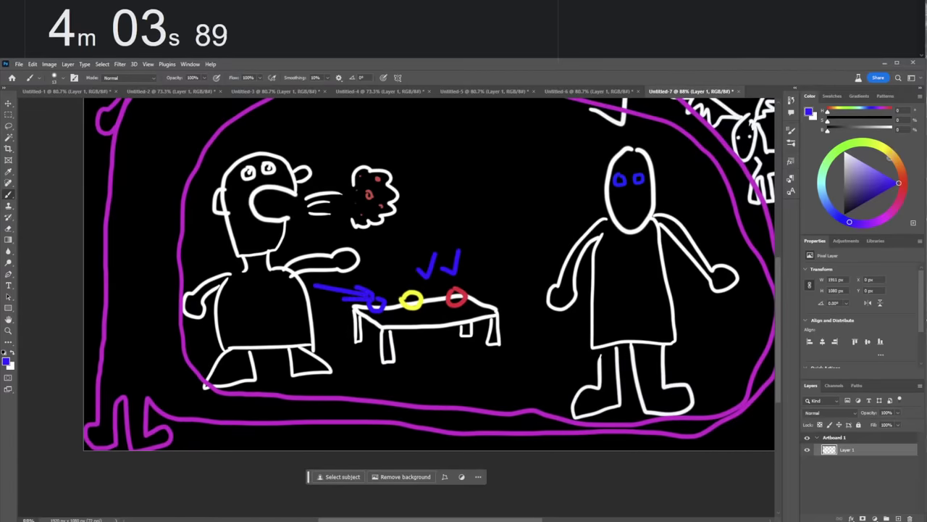
left_click(901, 167)
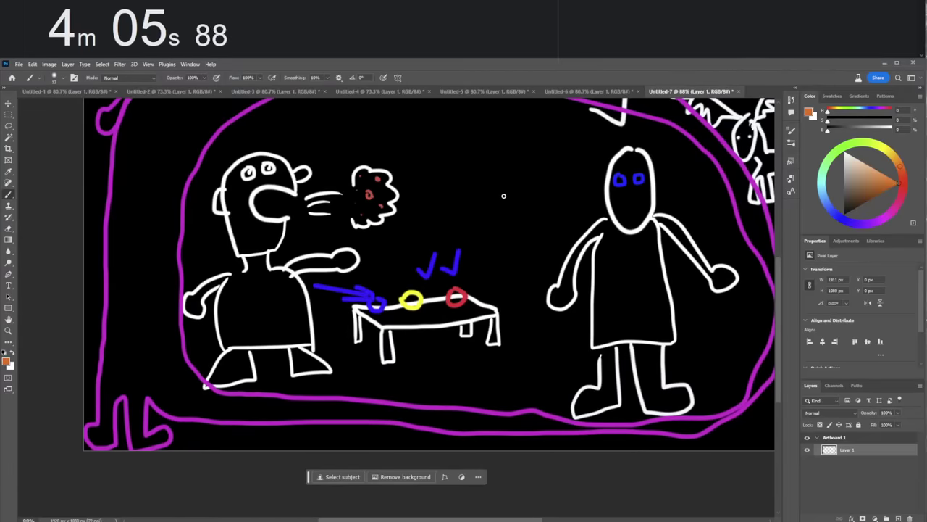
mouse_move(488, 156)
left_mouse_down()
mouse_move(502, 216)
mouse_move(466, 219)
left_mouse_up()
key("ctrl+z")
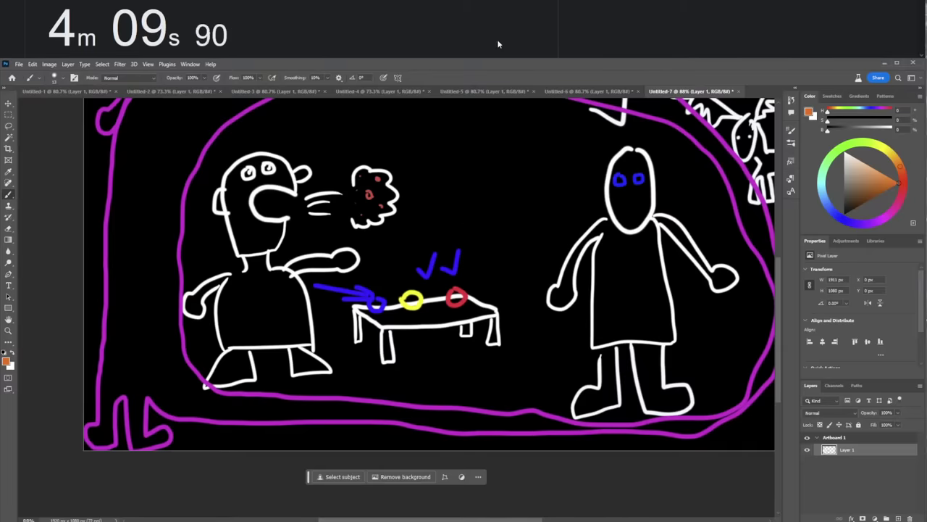
Draw a red figure with an oval head and long flared gown above the table, and add long yellow hair.
mouse_move(899, 168)
left_mouse_down()
mouse_move(902, 190)
mouse_move(908, 183)
left_mouse_up()
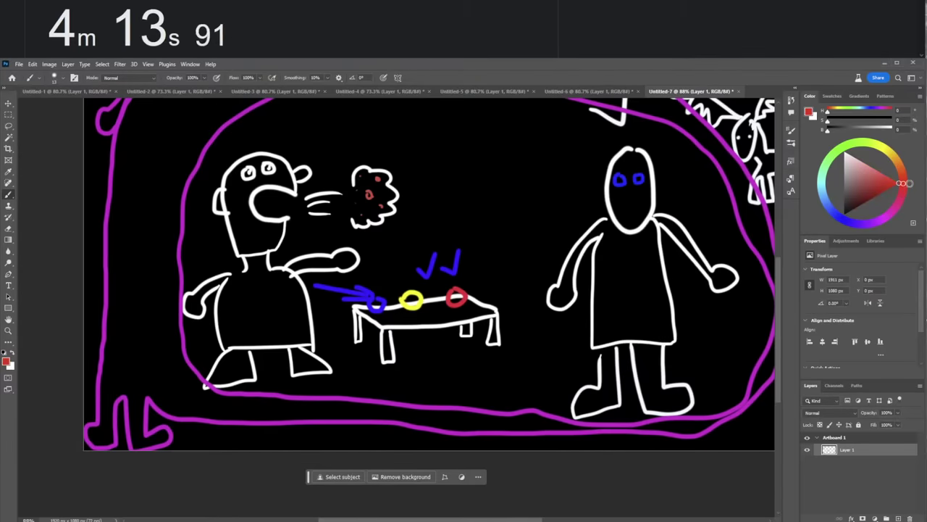
mouse_move(493, 155)
left_mouse_down()
mouse_move(504, 213)
mouse_move(521, 227)
mouse_move(466, 230)
mouse_move(477, 222)
mouse_move(476, 164)
mouse_move(488, 151)
mouse_move(473, 123)
mouse_move(491, 154)
left_mouse_up()
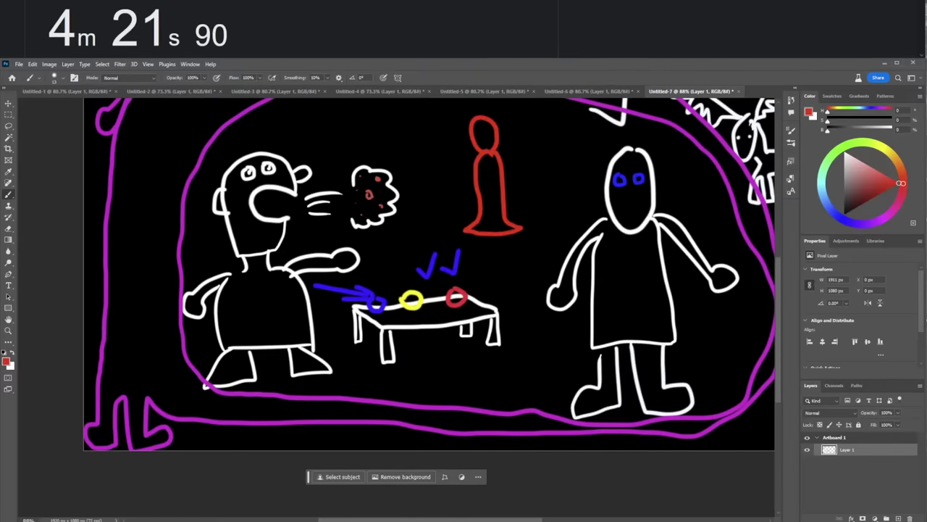
left_click_drag(900, 174, 889, 150)
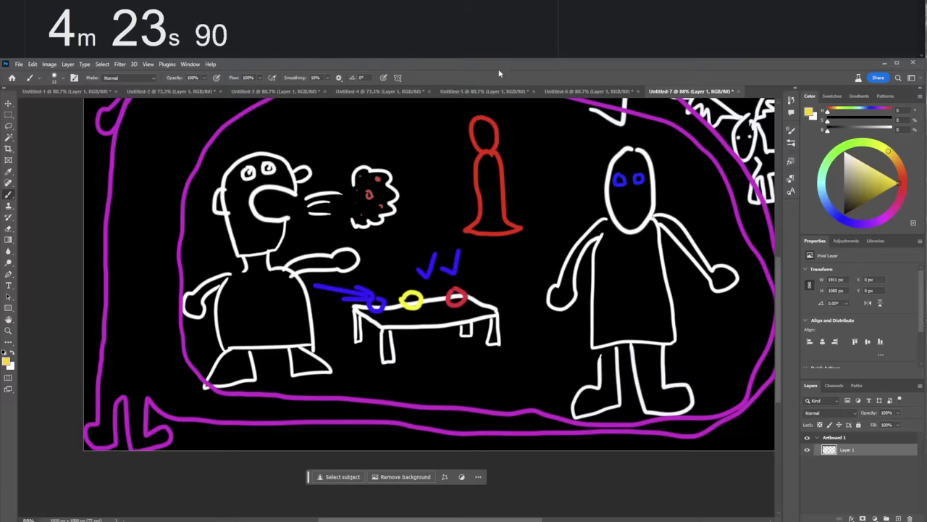
left_click_drag(480, 114, 461, 167)
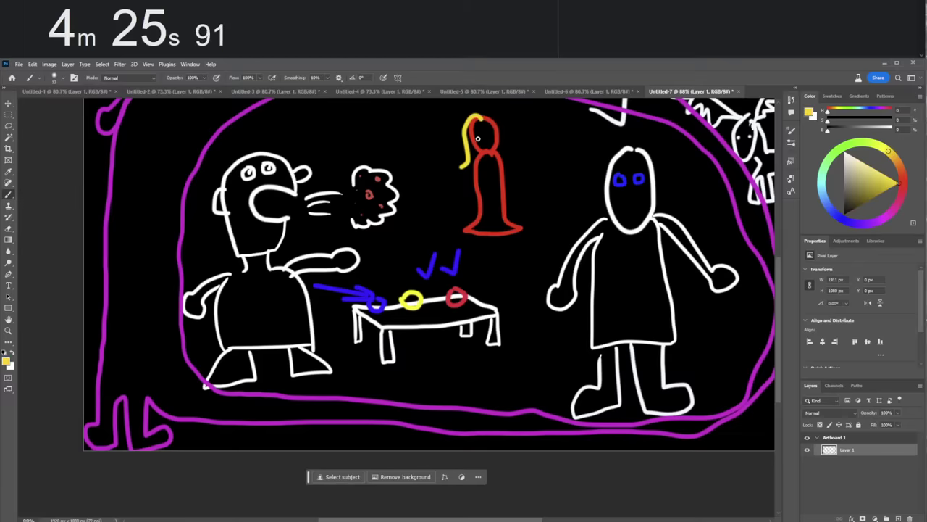
left_click_drag(483, 113, 526, 150)
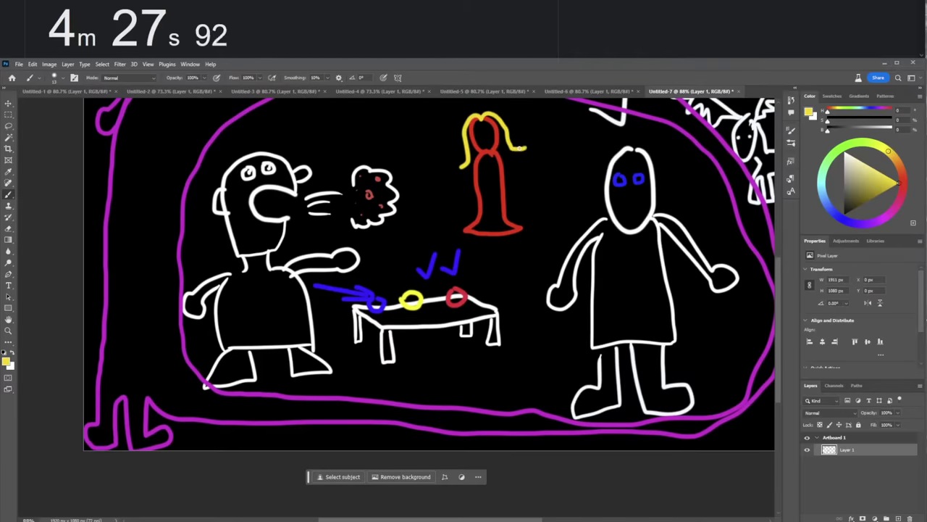
Set the brush to orange-red and draw a tick beside the yellow-haired figure and a curved arrow pointing to the red circle.
left_click(904, 177)
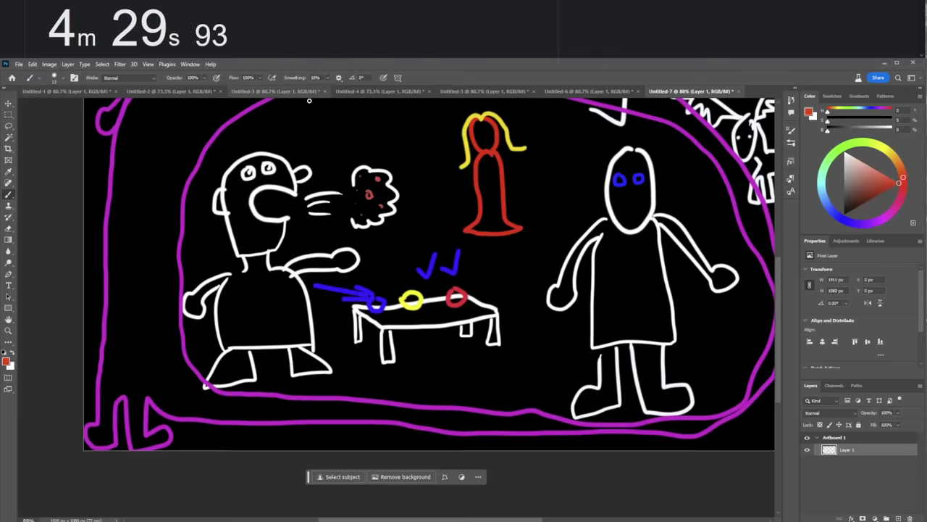
left_click_drag(423, 139, 446, 109)
mouse_move(502, 248)
left_mouse_down()
mouse_move(510, 257)
mouse_move(481, 291)
mouse_move(483, 284)
mouse_move(497, 300)
left_mouse_up()
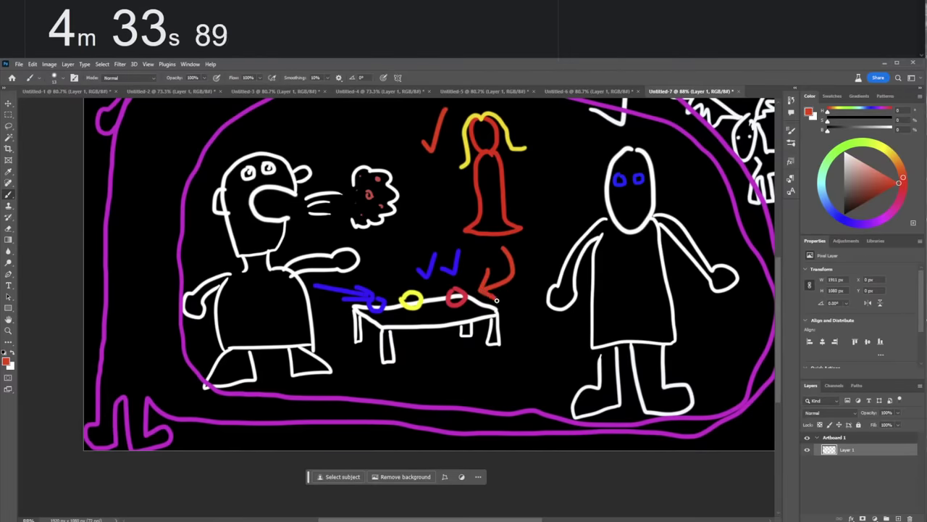
Set the brush to blue and draw a row of four ticks above the coughing figure.
left_click(850, 219)
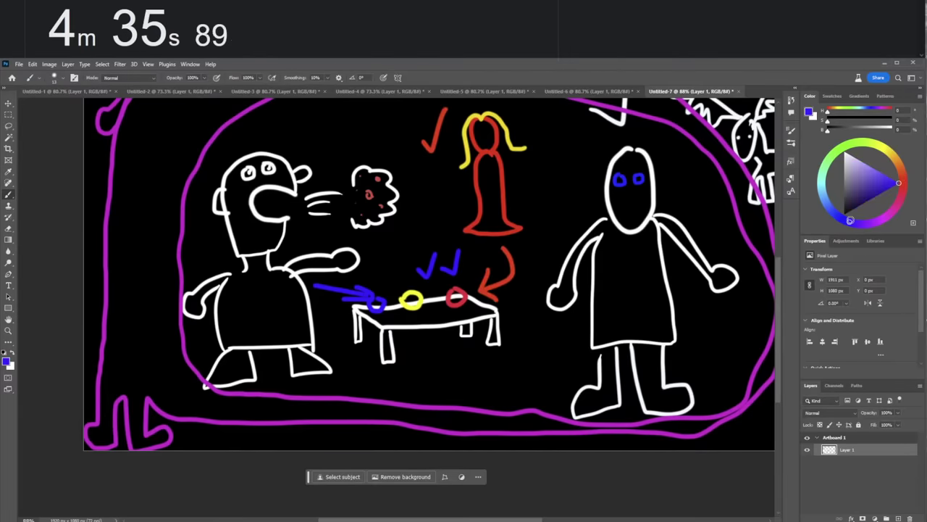
scroll(319, 242, "down", 2)
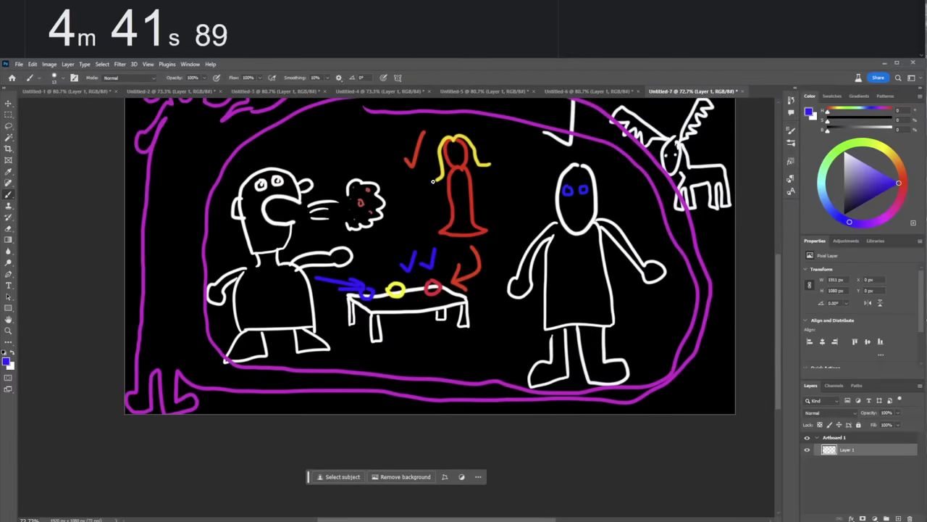
scroll(372, 162, "up", 2)
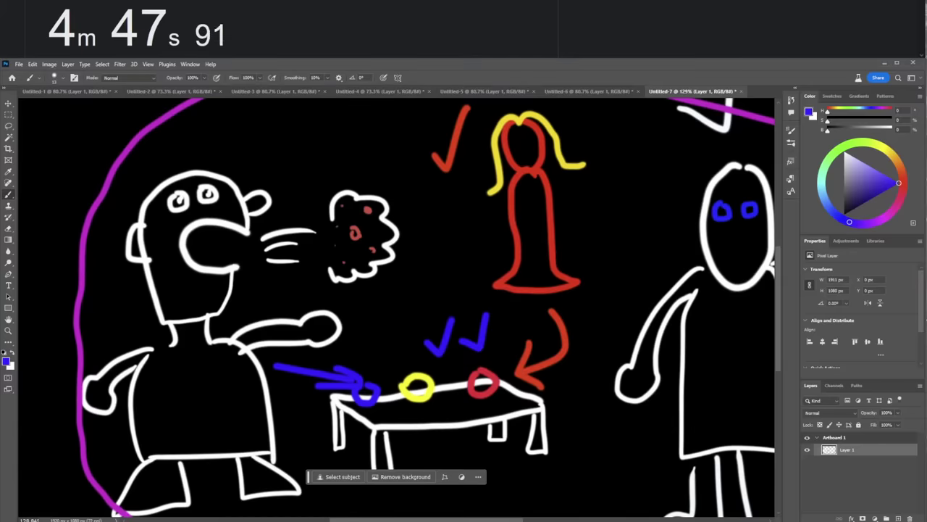
left_click_drag(255, 143, 311, 100)
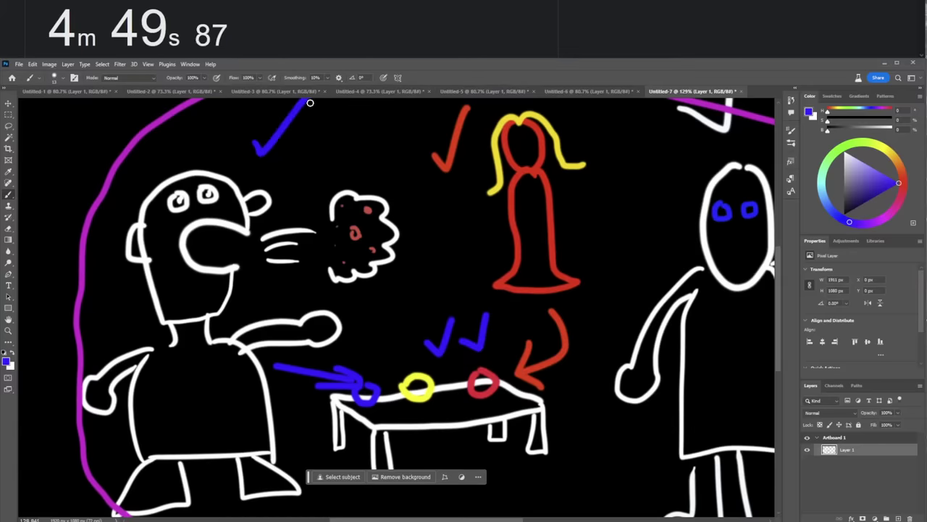
left_click_drag(292, 146, 347, 100)
left_click_drag(332, 152, 378, 101)
left_click_drag(369, 156, 418, 98)
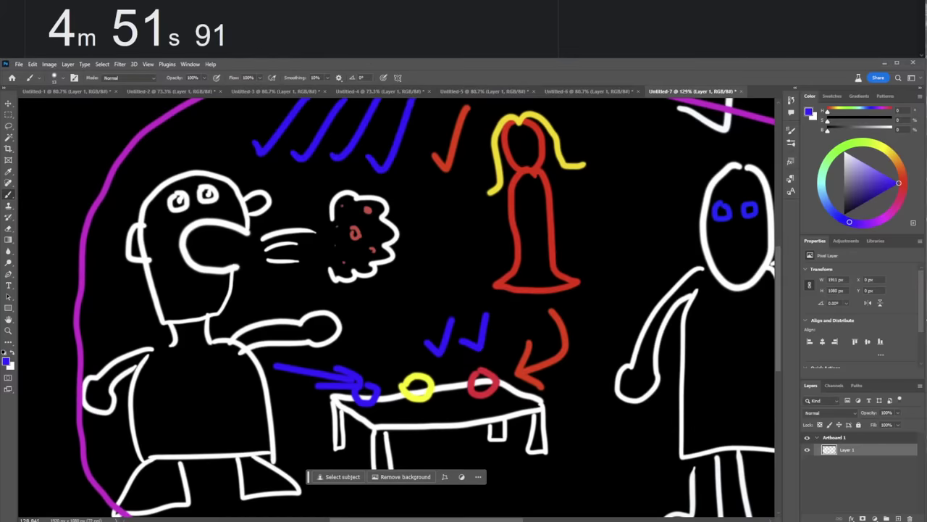
scroll(463, 251, "down", 3)
scroll(464, 251, "down", 1)
scroll(678, 151, "up", 1)
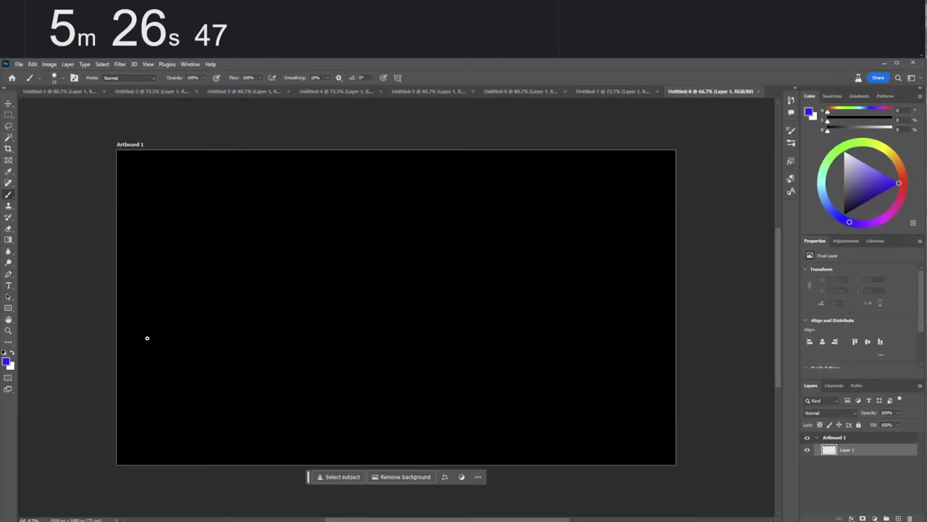
Reset the stopwatch and start it again for the new blank sketch.
scroll(434, 361, "up", 2)
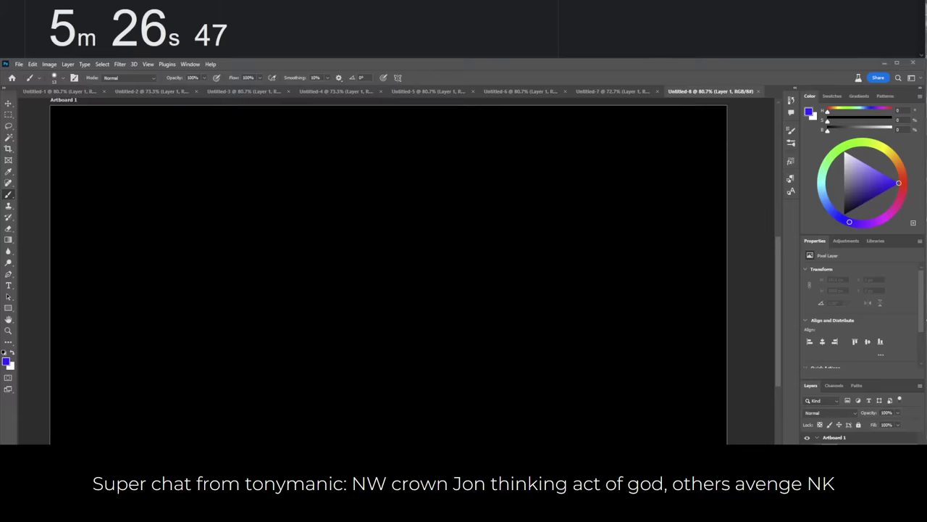
mouse_move(272, 20)
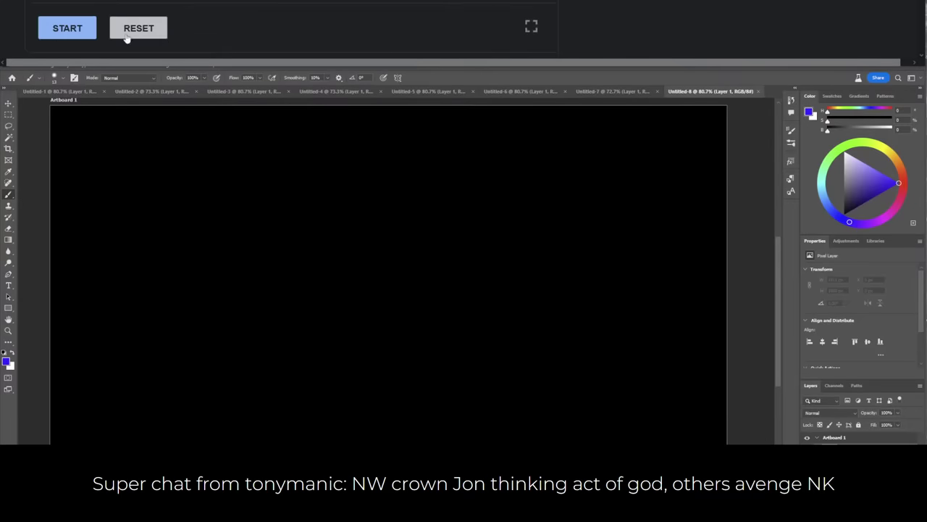
left_click(59, 32)
left_click(148, 35)
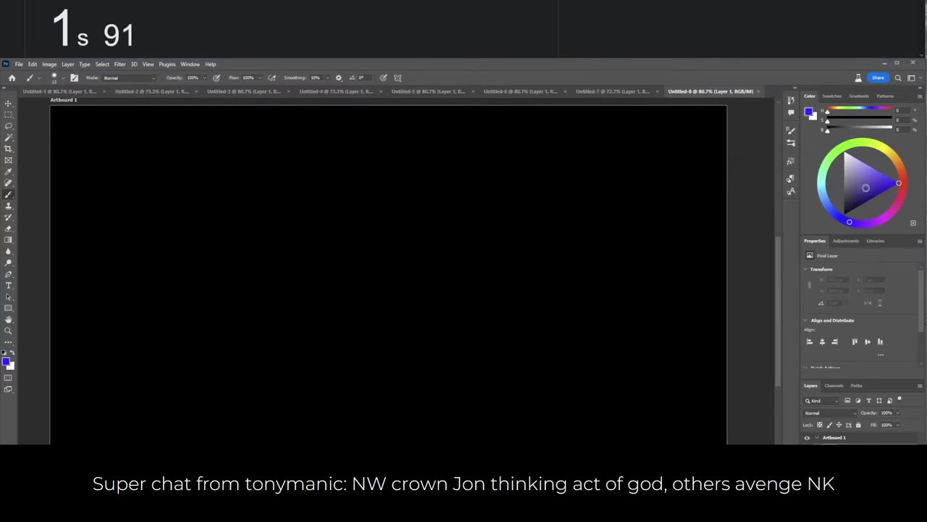
Draw a long narrow white bar, and above it a small brown house with a pointed roof and a door.
key("x")
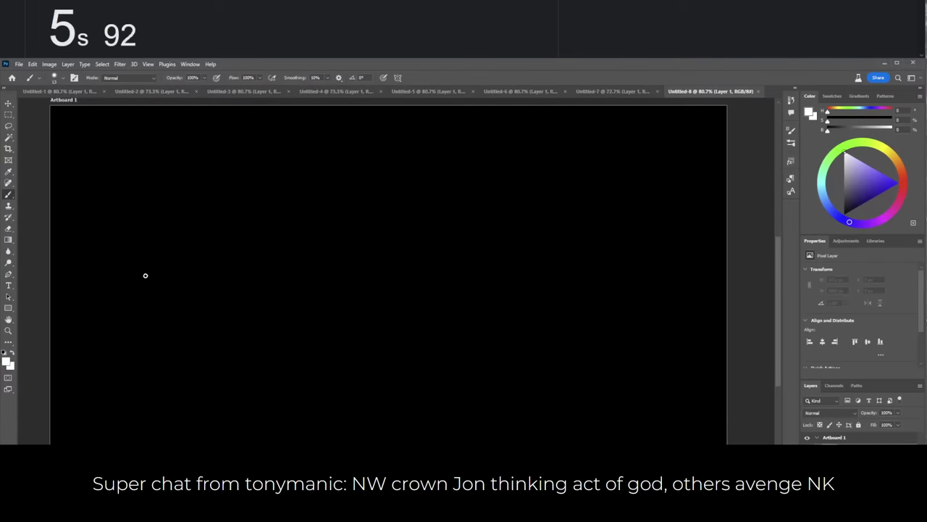
mouse_move(91, 270)
left_mouse_down()
mouse_move(238, 258)
mouse_move(241, 277)
mouse_move(98, 293)
mouse_move(92, 270)
left_mouse_up()
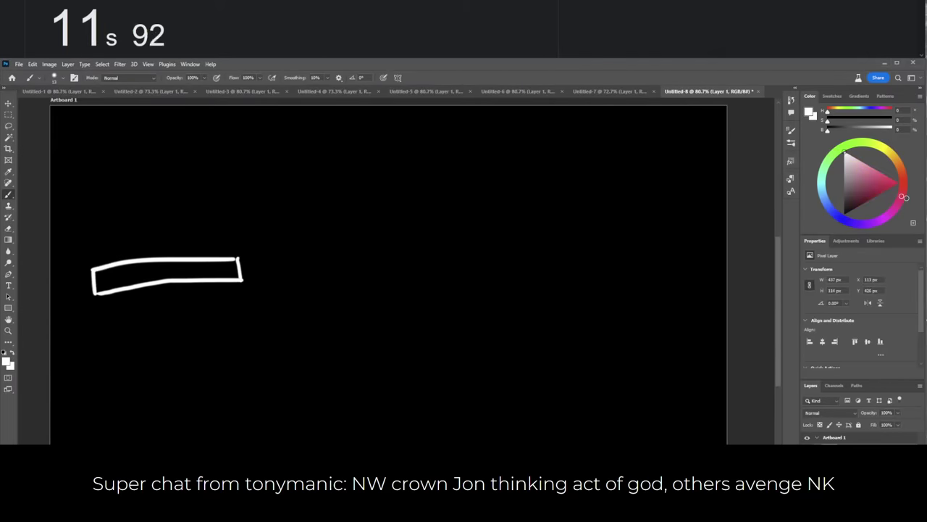
left_click(900, 167)
left_click(876, 188)
left_click_drag(876, 188, 876, 198)
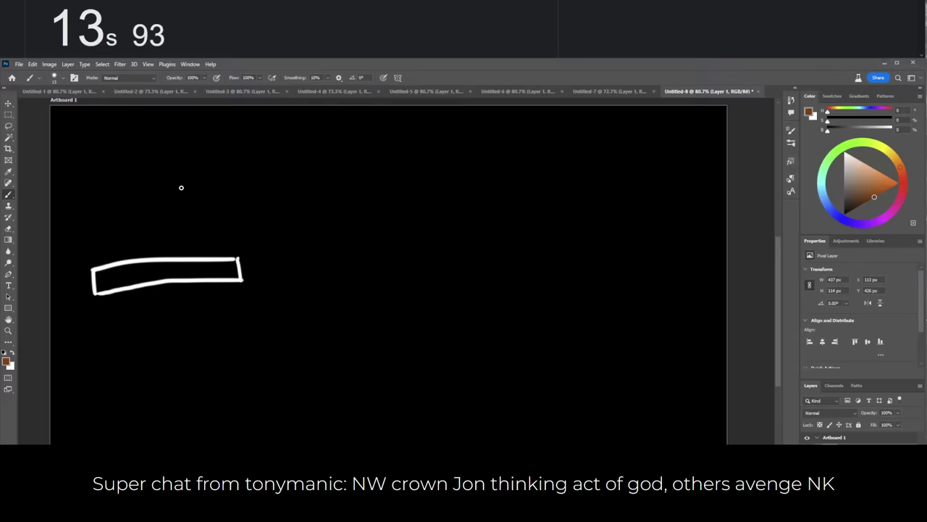
mouse_move(182, 190)
left_mouse_down()
mouse_move(140, 194)
mouse_move(140, 224)
mouse_move(177, 219)
mouse_move(172, 187)
mouse_move(153, 166)
mouse_move(139, 192)
left_mouse_up()
mouse_move(164, 222)
left_mouse_down()
mouse_move(151, 212)
mouse_move(152, 222)
left_mouse_up()
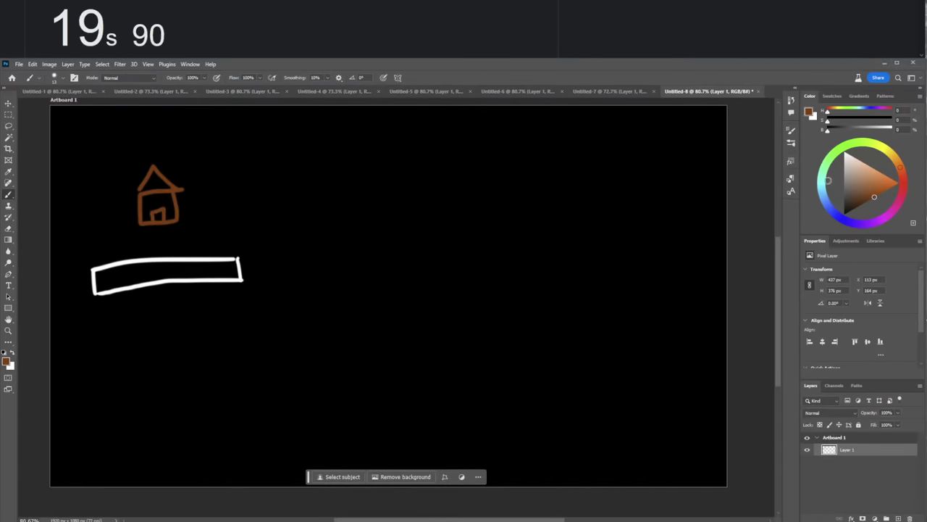
Set the brush to white and draw a frowning figure with a round head and rounded body beside the house.
left_click(843, 150)
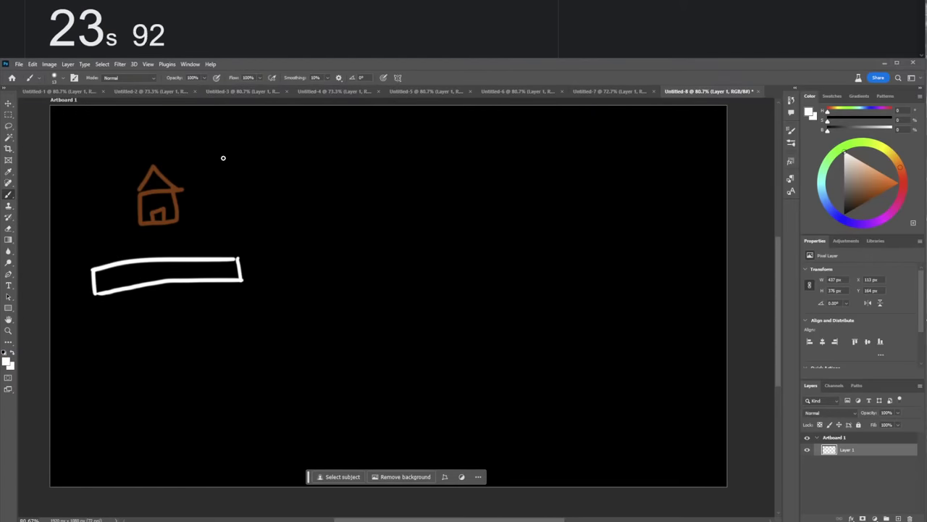
scroll(87, 176, "up", 3)
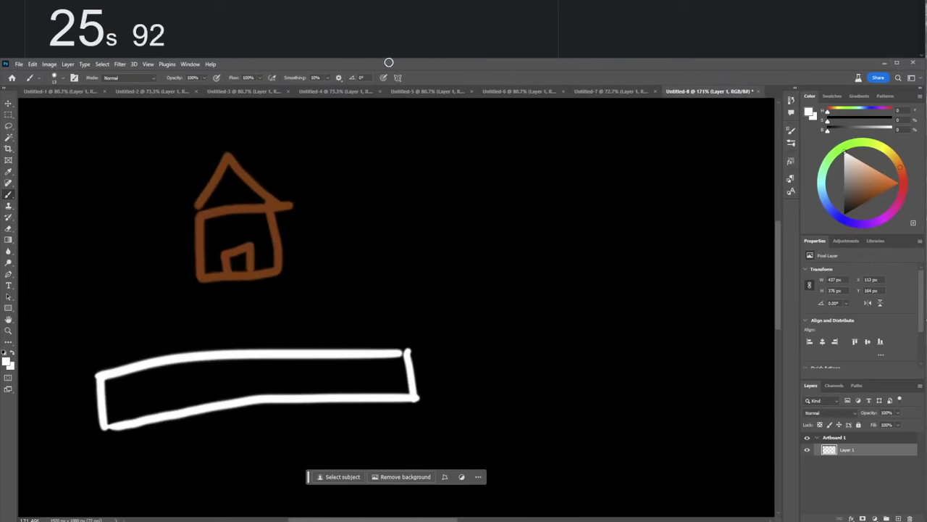
left_click(365, 140)
left_click_drag(381, 145, 359, 147)
mouse_move(381, 186)
left_mouse_down()
mouse_move(397, 253)
mouse_move(344, 258)
mouse_move(341, 197)
mouse_move(352, 186)
left_mouse_up()
mouse_move(355, 152)
left_mouse_down()
mouse_move(373, 152)
mouse_move(379, 176)
left_mouse_up()
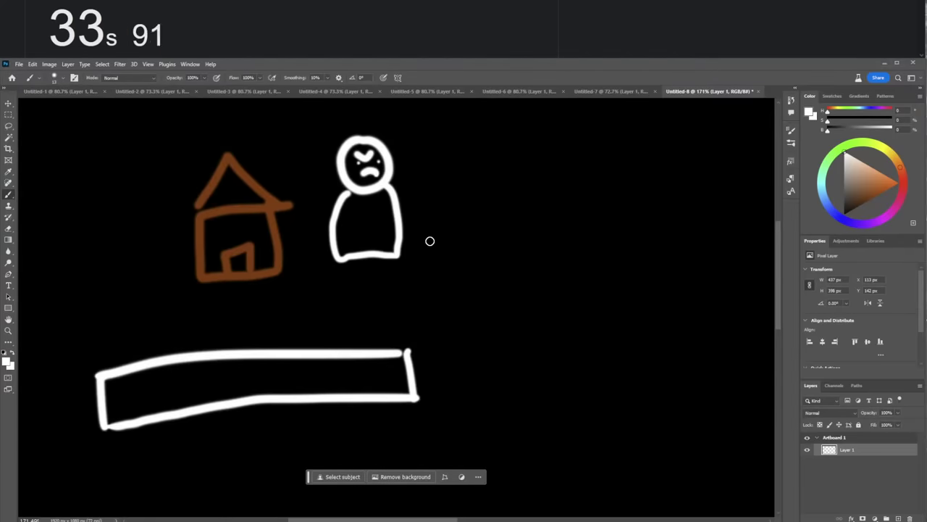
Draw a row of three small long-haired white figures beside the frowning figure.
mouse_move(428, 246)
left_mouse_down()
mouse_move(459, 221)
mouse_move(434, 251)
left_mouse_up()
mouse_move(441, 211)
left_mouse_down()
mouse_move(429, 179)
mouse_move(448, 180)
mouse_move(479, 192)
left_mouse_up()
mouse_move(484, 235)
left_mouse_down()
mouse_move(513, 238)
mouse_move(490, 244)
left_mouse_up()
mouse_move(501, 203)
left_mouse_down()
mouse_move(488, 176)
mouse_move(493, 186)
mouse_move(498, 169)
mouse_move(518, 188)
mouse_move(470, 194)
left_mouse_up()
left_click(574, 231)
left_click_drag(568, 209, 564, 226)
mouse_move(557, 193)
left_mouse_down()
mouse_move(552, 170)
mouse_move(581, 191)
mouse_move(533, 168)
left_mouse_up()
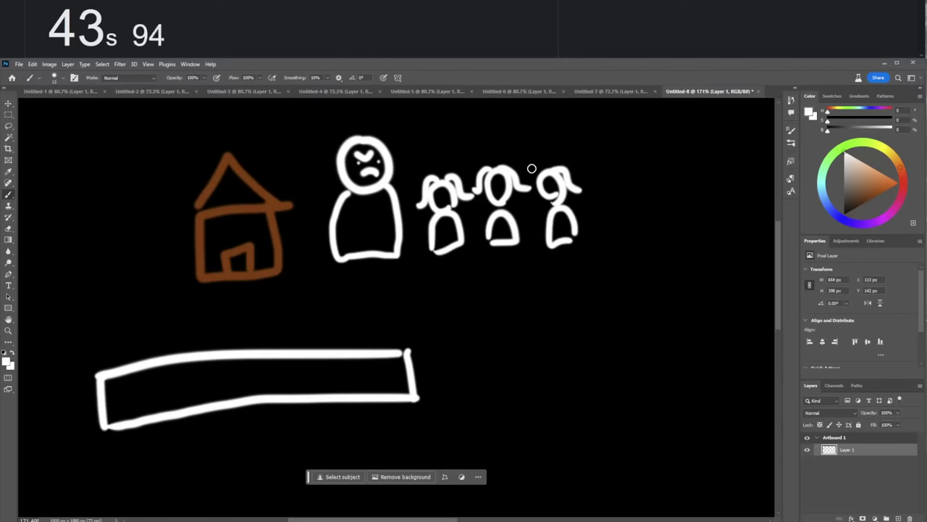
Draw a vertical white line rising from the bar's left end and a jagged arrow pointing to its upper right corner.
scroll(342, 355, "down", 3)
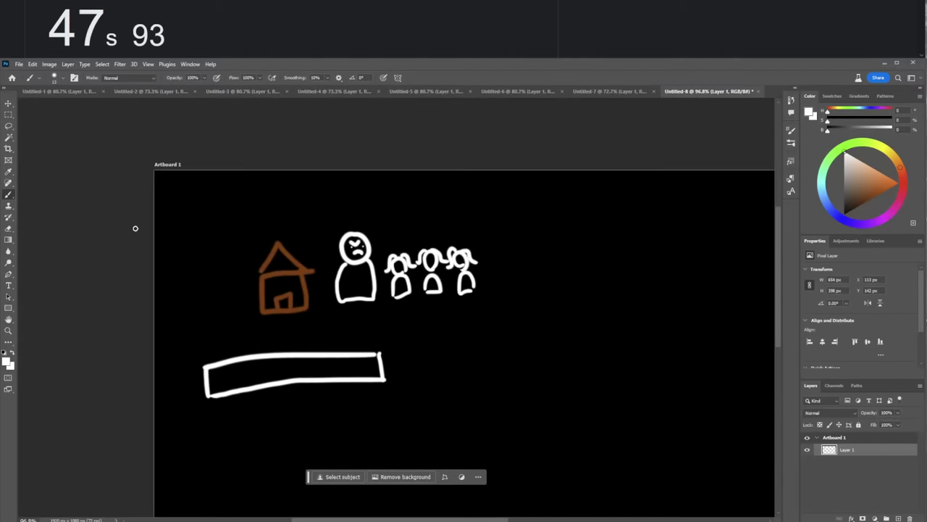
scroll(265, 406, "down", 1)
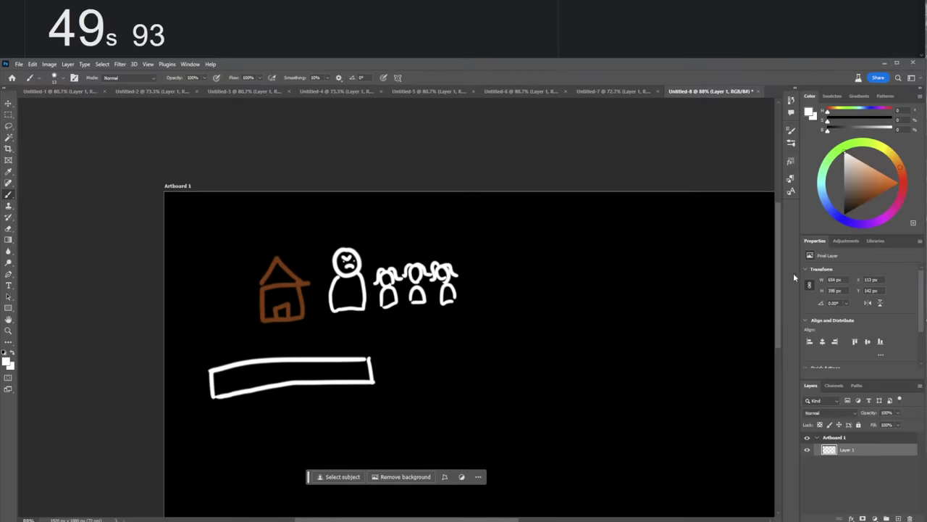
scroll(234, 309, "down", 2)
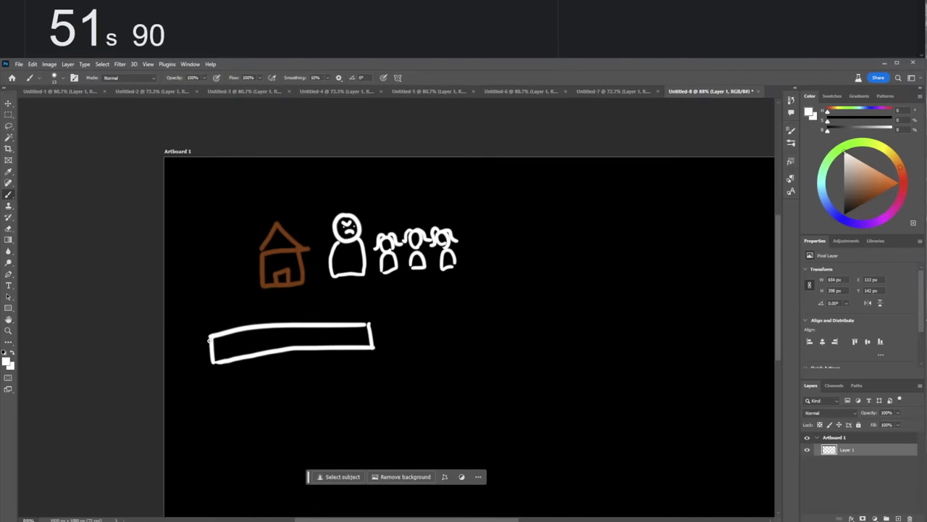
left_click_drag(209, 339, 209, 232)
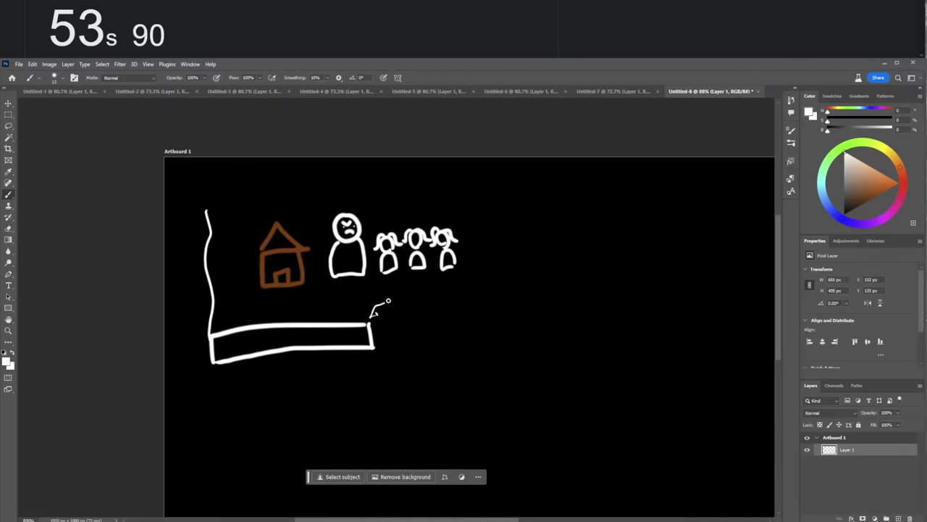
left_click_drag(389, 300, 406, 280)
Add two more long-haired white figures above the row of three and two white ticks below the row.
mouse_move(390, 191)
left_mouse_down()
mouse_move(387, 216)
mouse_move(384, 171)
mouse_move(369, 192)
mouse_move(409, 185)
mouse_move(420, 216)
mouse_move(441, 221)
mouse_move(416, 185)
mouse_move(422, 191)
mouse_move(427, 172)
mouse_move(418, 169)
mouse_move(414, 197)
left_mouse_up()
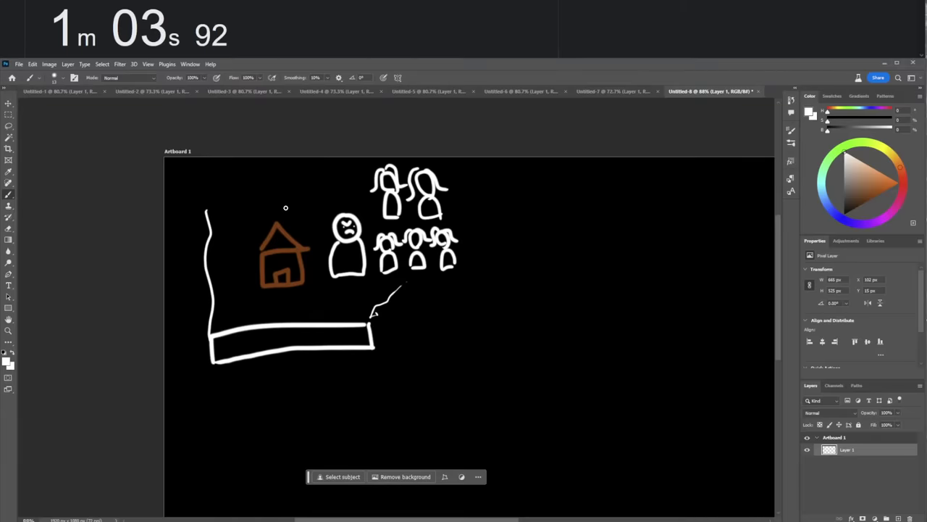
left_click_drag(417, 299, 475, 280)
scroll(502, 417, "down", 2)
scroll(581, 464, "up", 1)
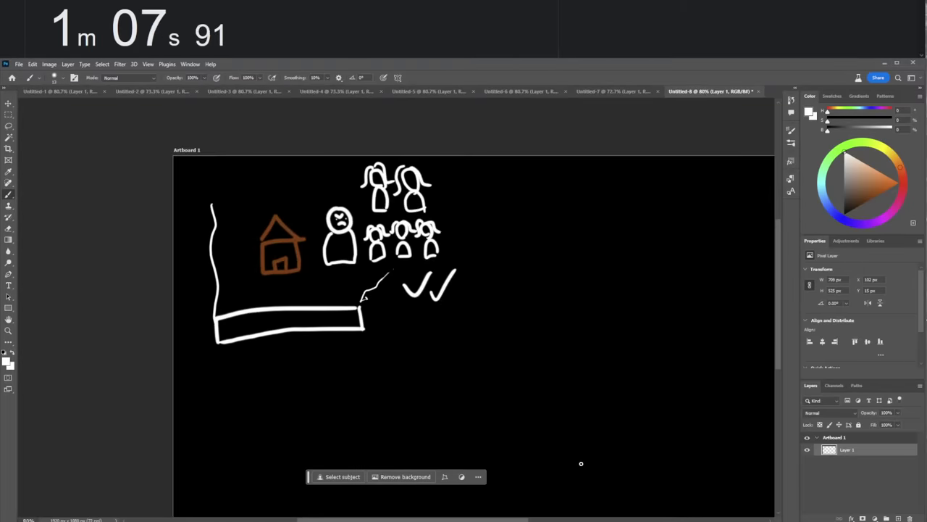
Set the brush to red, draw an oval head with long wavy hair beside the white figures, and add a red tick.
scroll(777, 292, "down", 1)
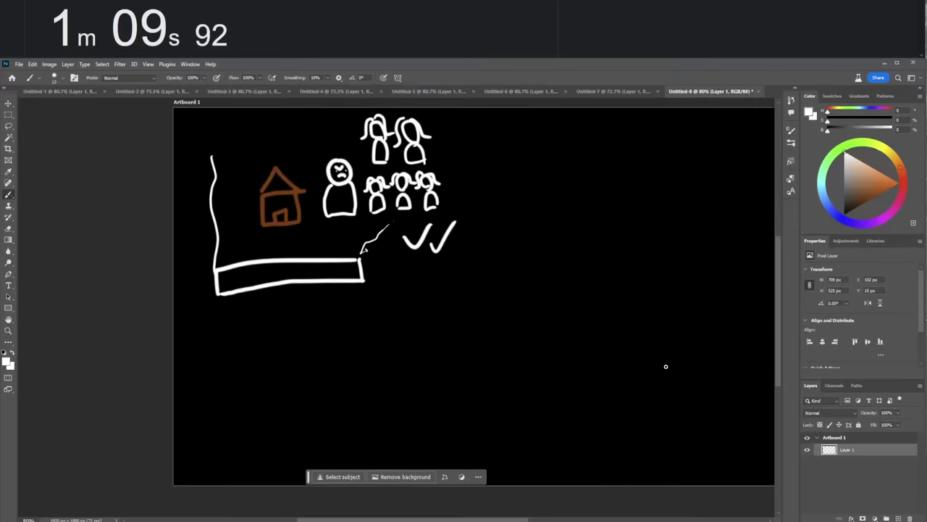
left_click(901, 188)
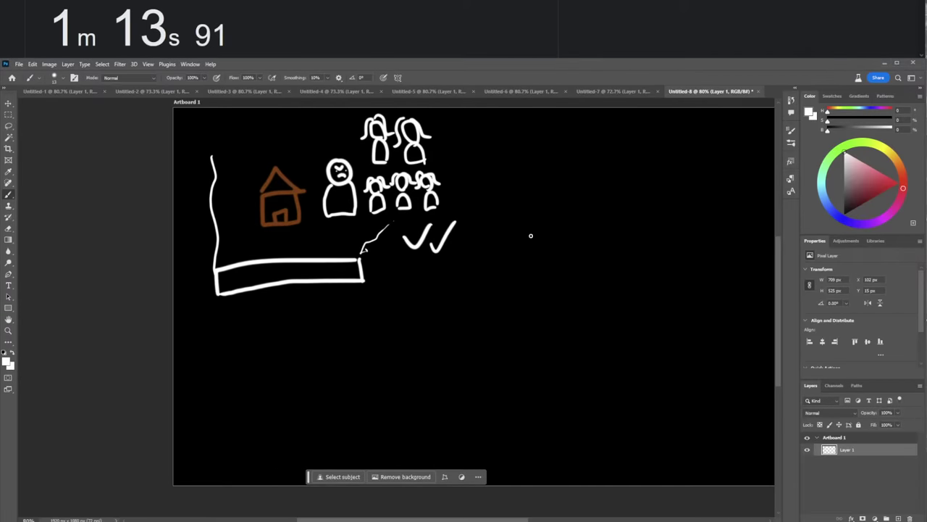
mouse_move(552, 190)
left_mouse_down()
mouse_move(549, 239)
mouse_move(516, 202)
left_mouse_up()
key("ctrl+z")
left_click(900, 186)
mouse_move(540, 201)
left_mouse_down()
mouse_move(520, 214)
mouse_move(531, 187)
mouse_move(541, 188)
mouse_move(573, 230)
left_mouse_up()
left_click_drag(523, 182, 502, 239)
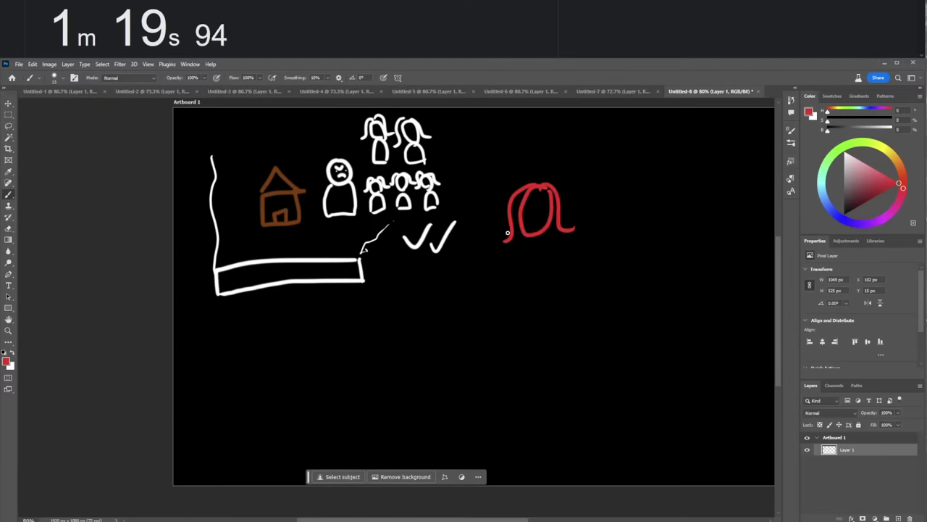
mouse_move(566, 334)
left_mouse_down()
mouse_move(556, 274)
mouse_move(545, 247)
mouse_move(527, 236)
mouse_move(505, 332)
left_mouse_up()
key("ctrl+z")
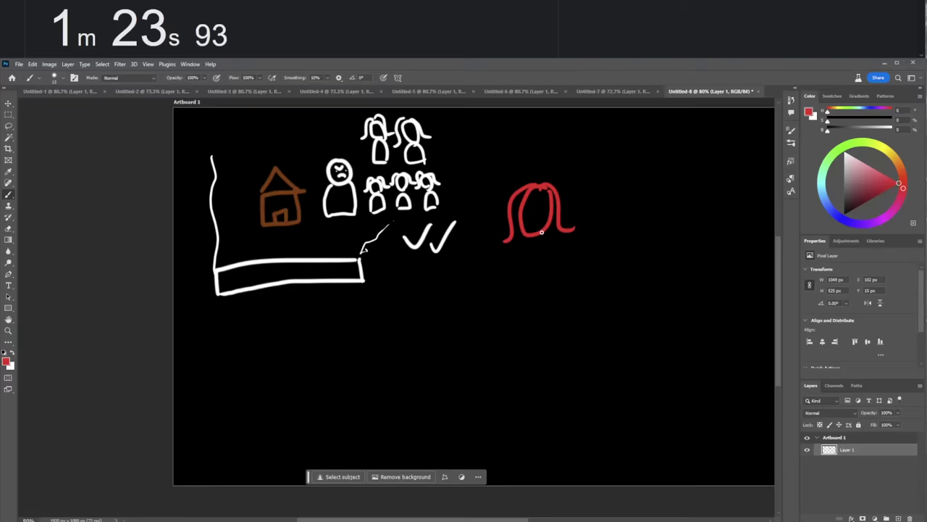
left_click_drag(583, 183, 615, 148)
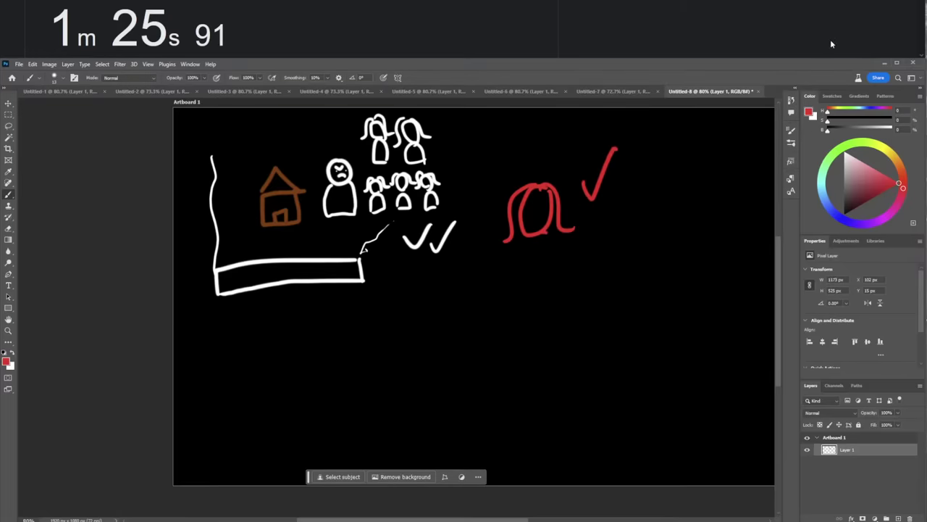
Draw two crossed white swords between the small figures and the red head, with two white ticks above them.
key("x")
scroll(436, 151, "up", 2)
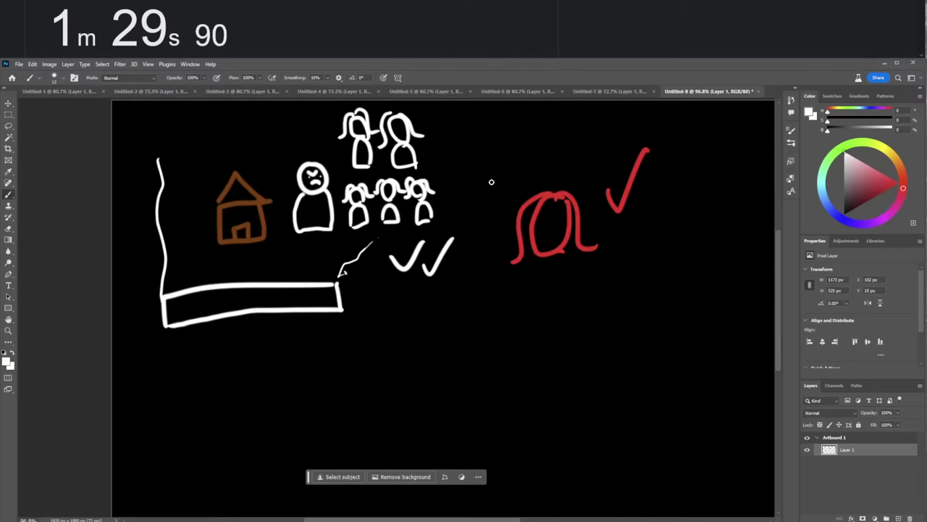
mouse_move(504, 197)
left_mouse_down()
mouse_move(450, 150)
mouse_move(476, 208)
mouse_move(508, 185)
left_mouse_up()
mouse_move(474, 218)
left_mouse_down()
mouse_move(519, 187)
mouse_move(482, 197)
mouse_move(518, 205)
left_mouse_up()
mouse_move(497, 138)
left_mouse_down()
mouse_move(454, 216)
mouse_move(464, 218)
left_mouse_up()
mouse_move(444, 184)
left_mouse_down()
mouse_move(415, 210)
mouse_move(461, 221)
mouse_move(432, 215)
left_mouse_up()
left_click_drag(497, 132, 522, 103)
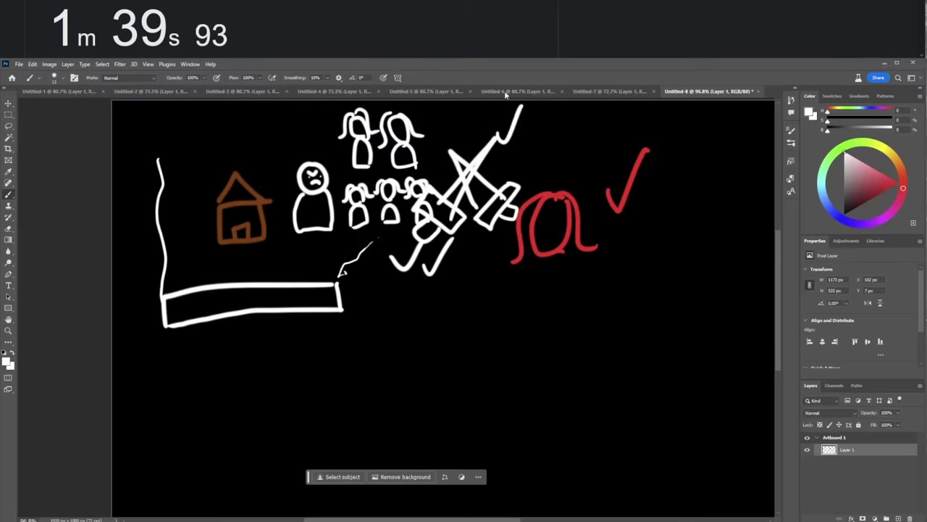
scroll(491, 269, "down", 1)
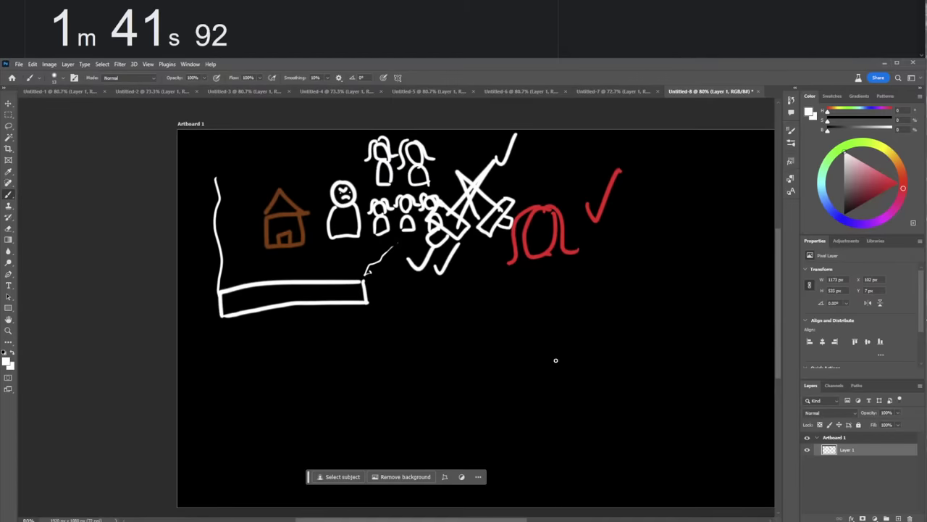
left_click_drag(505, 162, 529, 130)
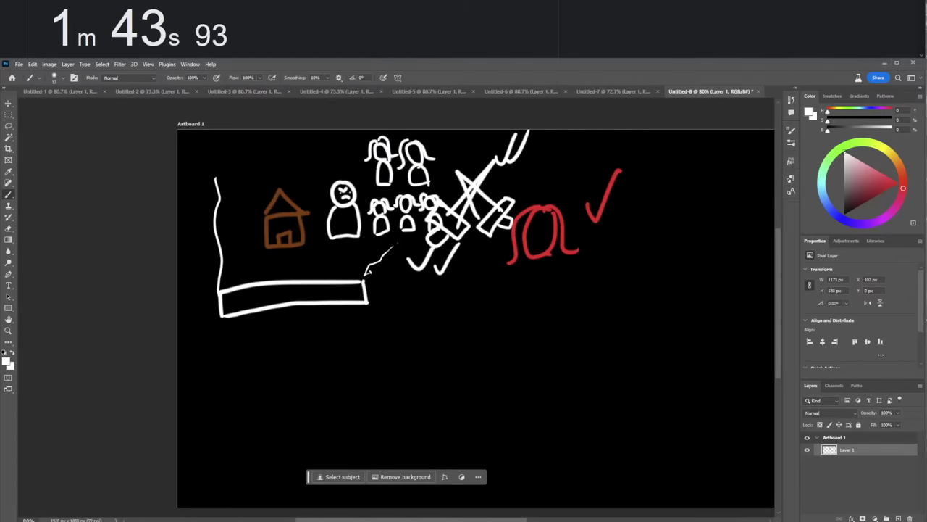
Set the brush to magenta and draw a tall narrow tower, open at its base, beyond the red tick.
scroll(478, 319, "right", 1)
left_click(886, 216)
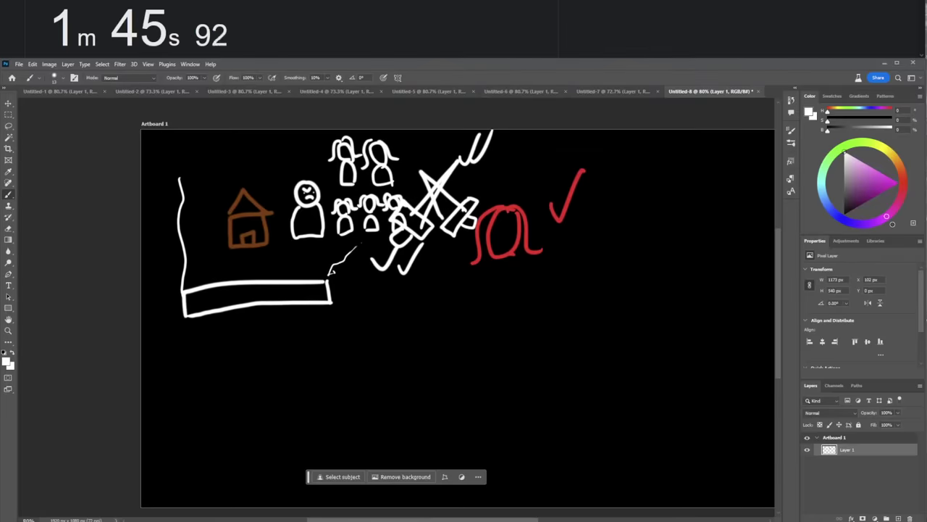
left_click(899, 183)
scroll(674, 167, "up", 1)
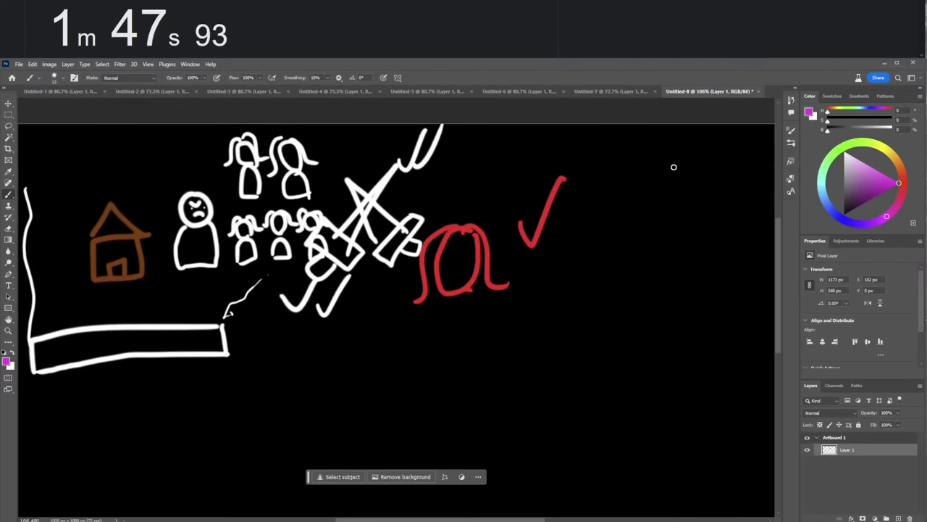
scroll(673, 163, "down", 1)
left_click_drag(701, 159, 703, 287)
mouse_move(702, 156)
left_mouse_down()
mouse_move(663, 227)
mouse_move(664, 287)
left_mouse_up()
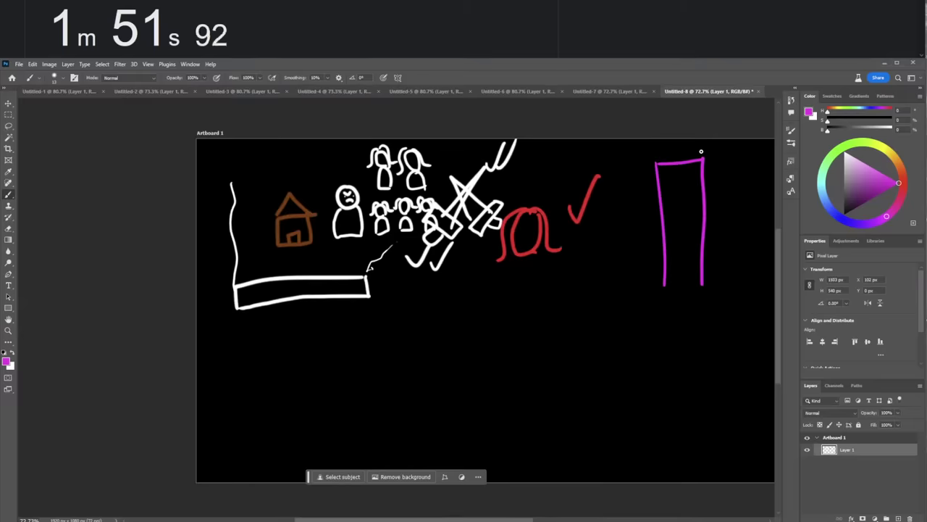
Add a triangular roof, a smaller slanted block and two ticks to the magenta tower, and stop the stopwatch.
left_click_drag(634, 171, 716, 155)
mouse_move(645, 287)
left_mouse_down()
mouse_move(637, 230)
mouse_move(614, 279)
mouse_move(656, 305)
left_mouse_up()
mouse_move(724, 233)
left_mouse_down()
mouse_move(722, 245)
mouse_move(750, 165)
left_mouse_up()
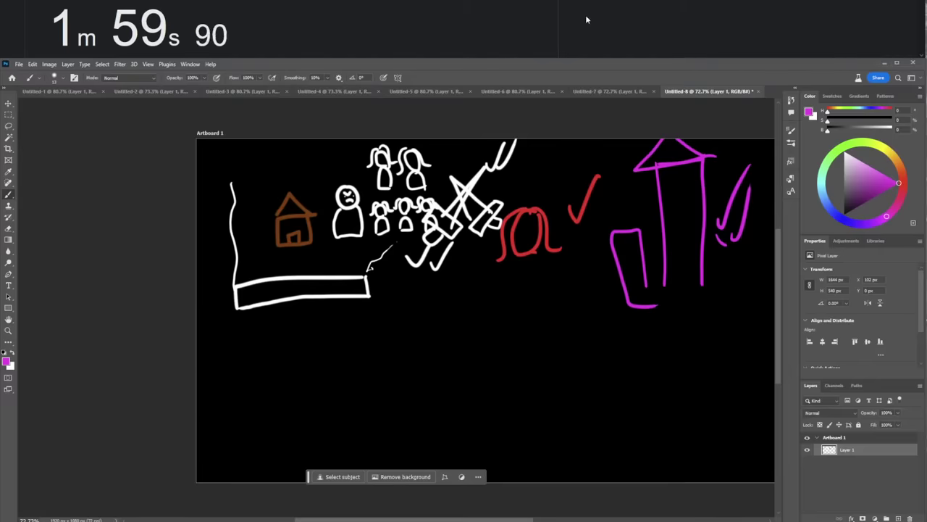
left_click(86, 29)
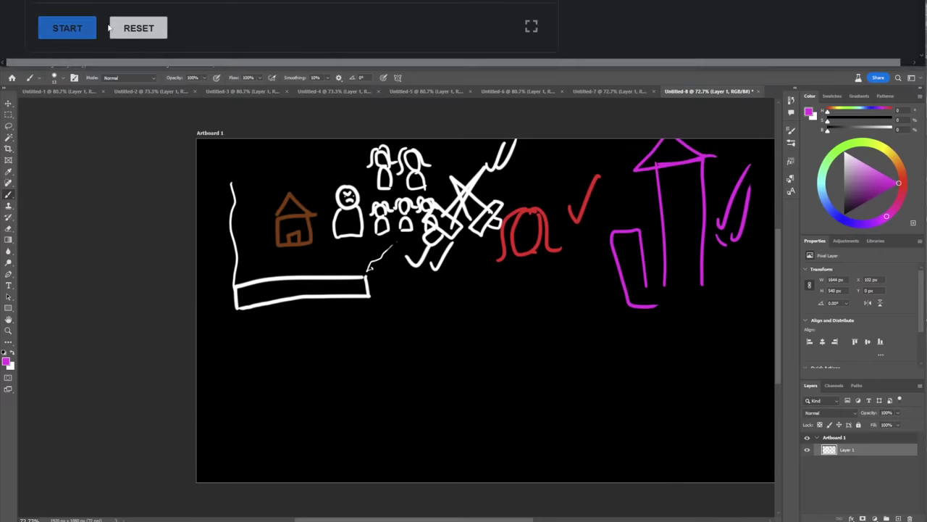
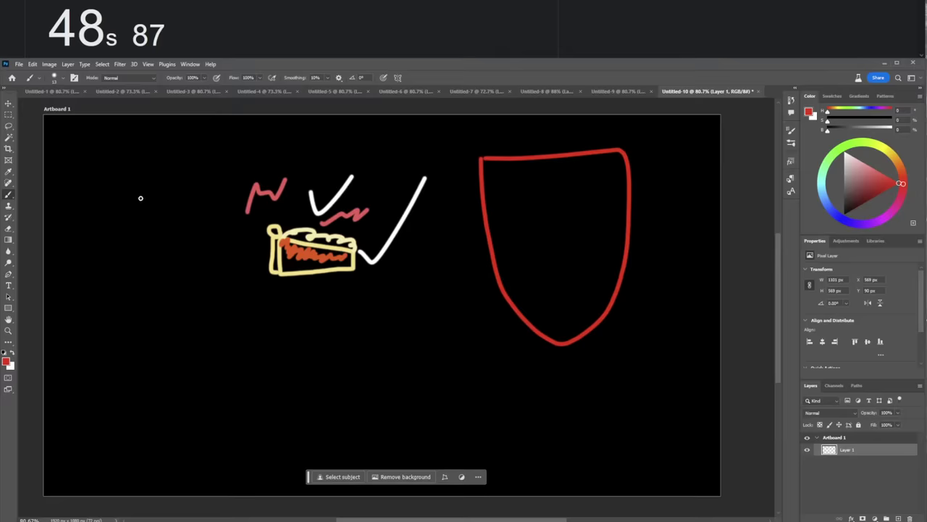
Create a new blank document with a black artboard and reset the stopwatch.
key("ctrl+n")
double_click(510, 110)
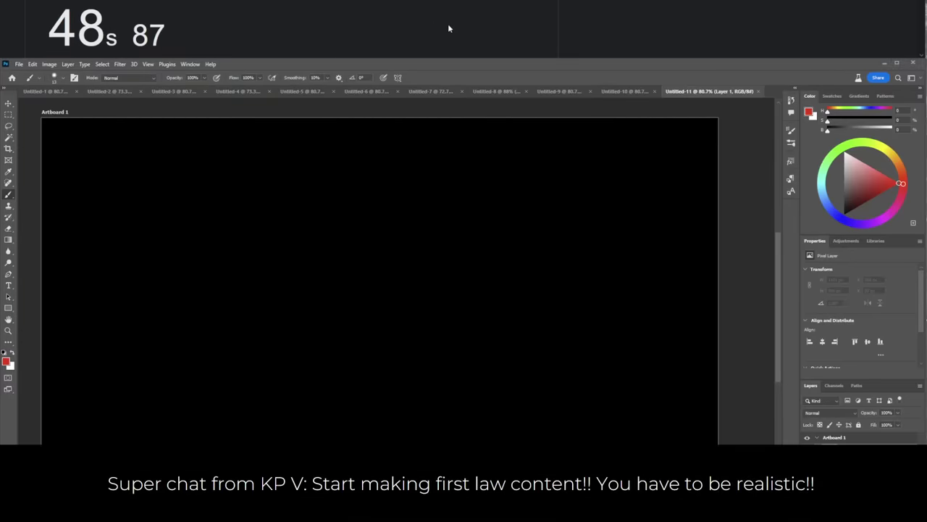
left_click(141, 29)
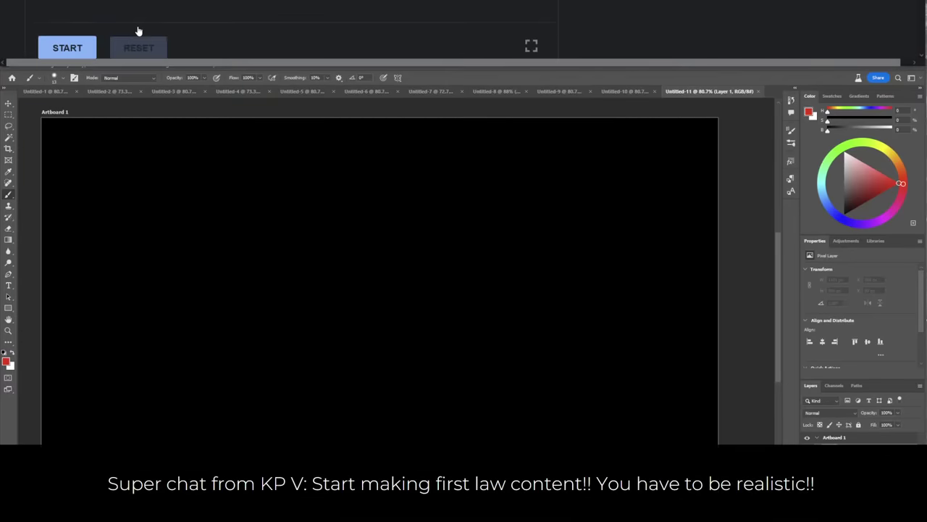
Draw a light grey long-haired figure with an oval head, long body and two legs, and loop red strokes over its eyes.
key("d")
left_click(843, 171)
mouse_move(399, 195)
left_mouse_down()
mouse_move(381, 242)
mouse_move(403, 244)
mouse_move(422, 210)
mouse_move(405, 194)
mouse_move(396, 213)
mouse_move(413, 211)
mouse_move(392, 188)
mouse_move(352, 246)
left_mouse_up()
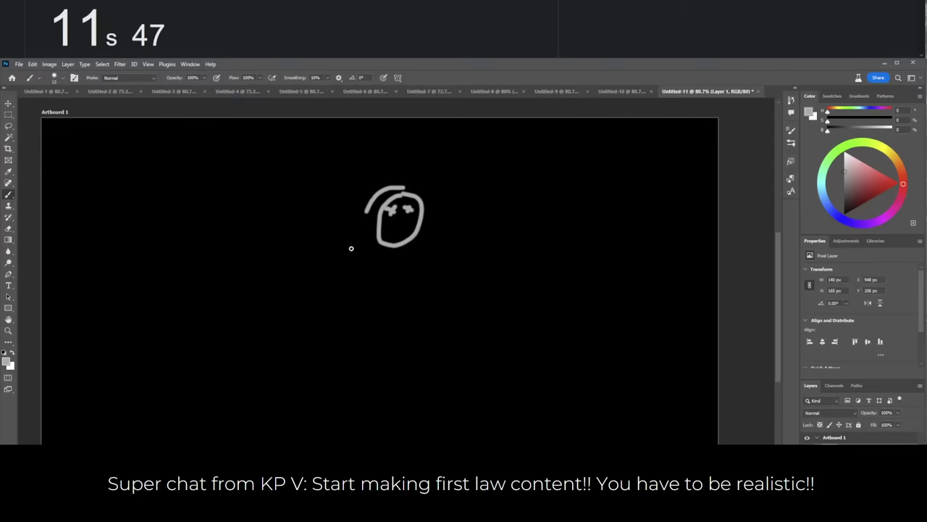
mouse_move(403, 187)
left_mouse_down()
mouse_move(427, 189)
mouse_move(433, 237)
mouse_move(380, 286)
mouse_move(384, 327)
mouse_move(408, 318)
mouse_move(409, 244)
left_mouse_up()
mouse_move(387, 335)
left_mouse_down()
mouse_move(365, 370)
mouse_move(399, 363)
left_mouse_up()
left_click(899, 183)
left_click_drag(389, 208, 423, 209)
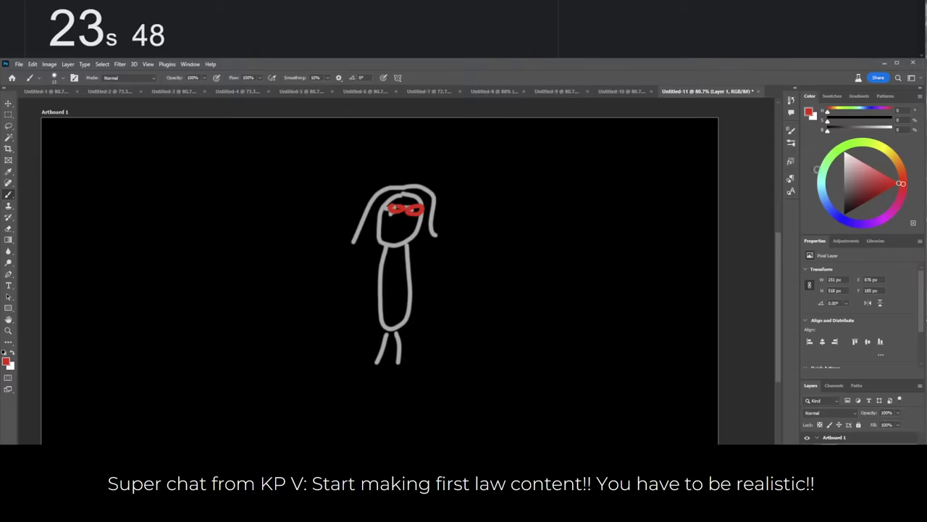
Set the brush to blue-violet and draw a small angled mark beside the figure's head and a tick above it.
left_click(838, 220)
left_click(885, 174)
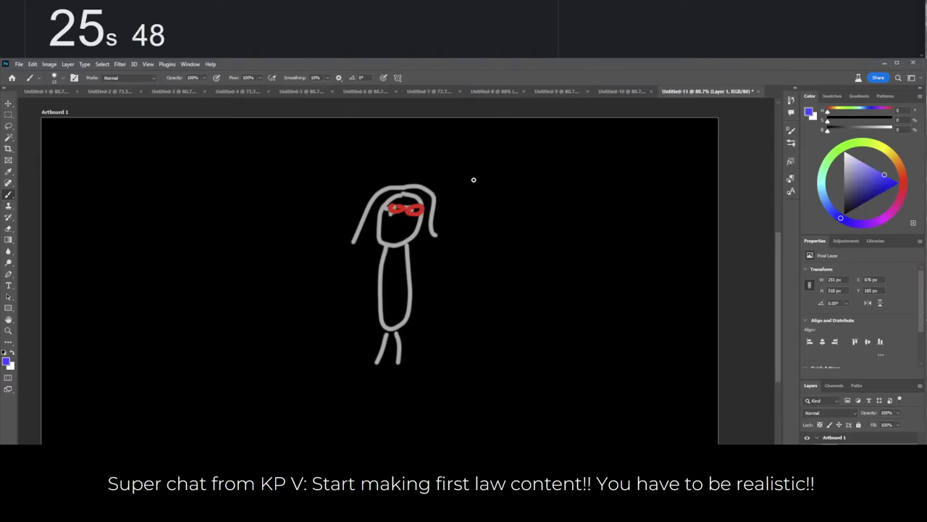
mouse_move(470, 182)
left_mouse_down()
mouse_move(483, 190)
mouse_move(461, 201)
left_mouse_up()
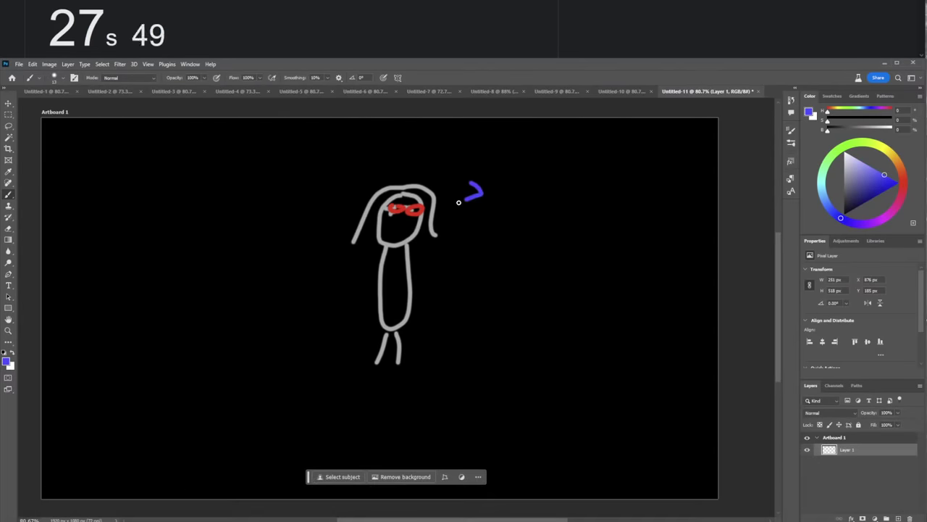
left_click_drag(420, 157, 491, 132)
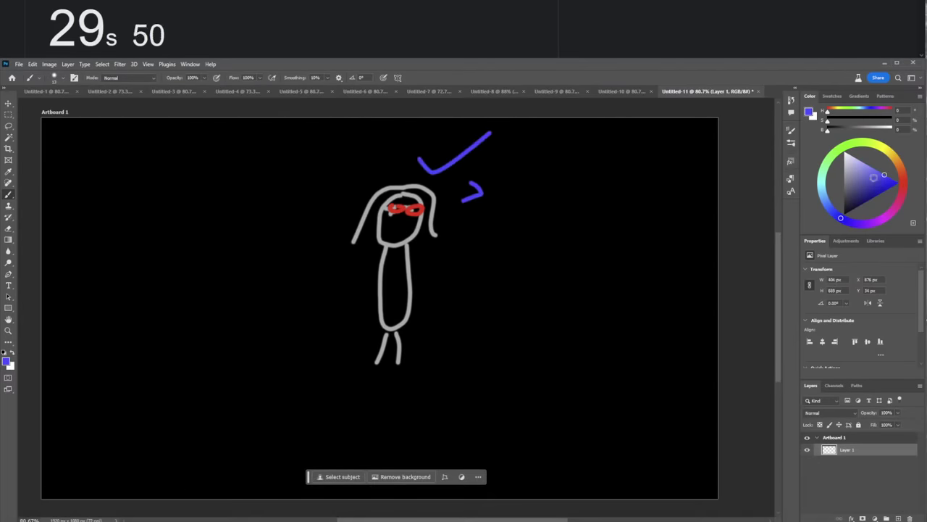
Set the brush to red and draw a sword pointing away from the figure's body and a tick above its hair.
left_click(904, 182)
left_click(901, 183)
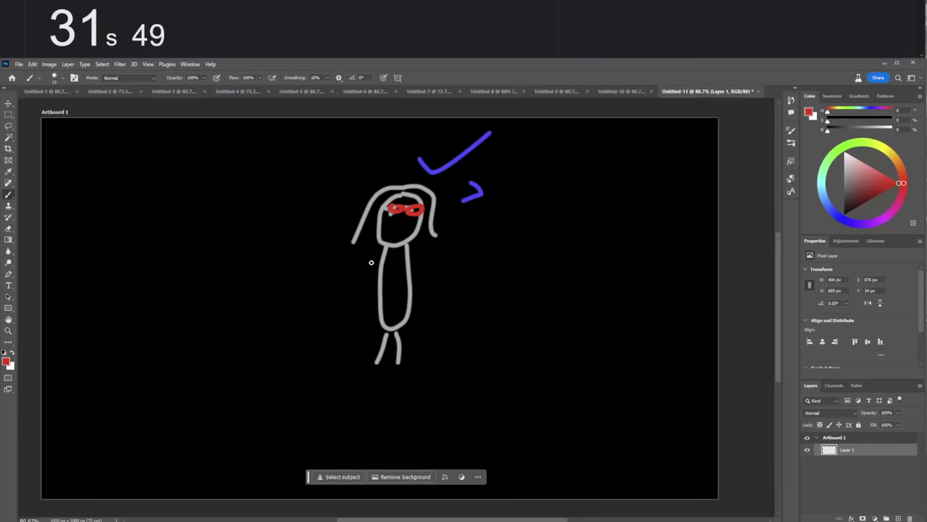
mouse_move(366, 269)
left_mouse_down()
mouse_move(310, 299)
mouse_move(357, 254)
mouse_move(371, 278)
mouse_move(375, 250)
left_mouse_up()
mouse_move(274, 194)
left_mouse_down()
mouse_move(277, 204)
mouse_move(352, 155)
left_mouse_up()
Set the brush to light grey and draw a smaller long-haired figure below the red tick, with a grey tick above it.
left_click(844, 175)
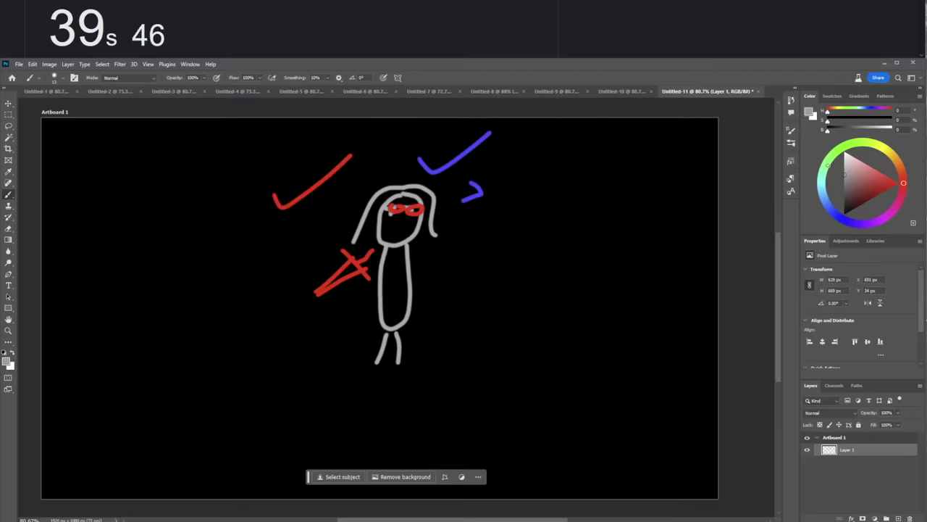
mouse_move(223, 299)
left_mouse_down()
mouse_move(214, 332)
mouse_move(251, 326)
mouse_move(247, 302)
mouse_move(223, 300)
mouse_move(203, 320)
mouse_move(249, 286)
mouse_move(273, 320)
mouse_move(212, 354)
mouse_move(224, 385)
mouse_move(243, 330)
left_mouse_up()
left_click_drag(211, 405, 229, 389)
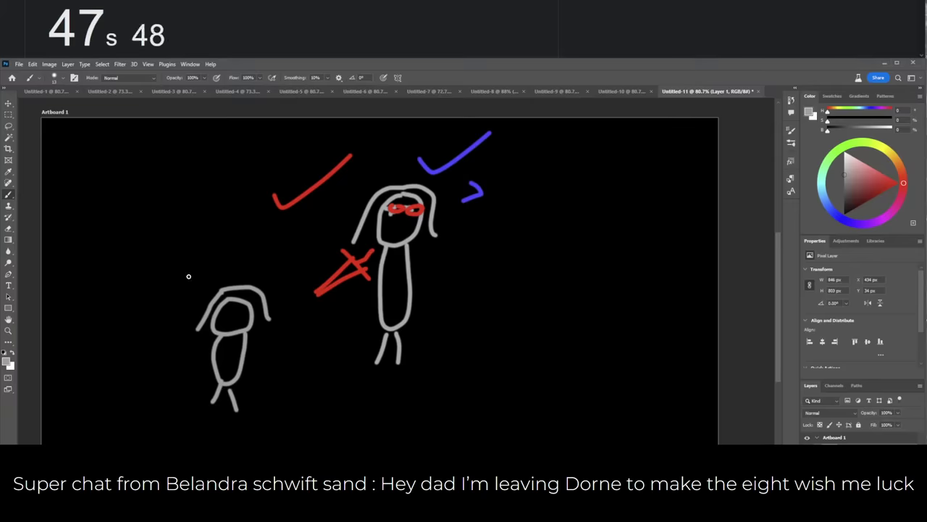
mouse_move(158, 232)
left_mouse_down()
mouse_move(148, 216)
mouse_move(183, 203)
left_mouse_up()
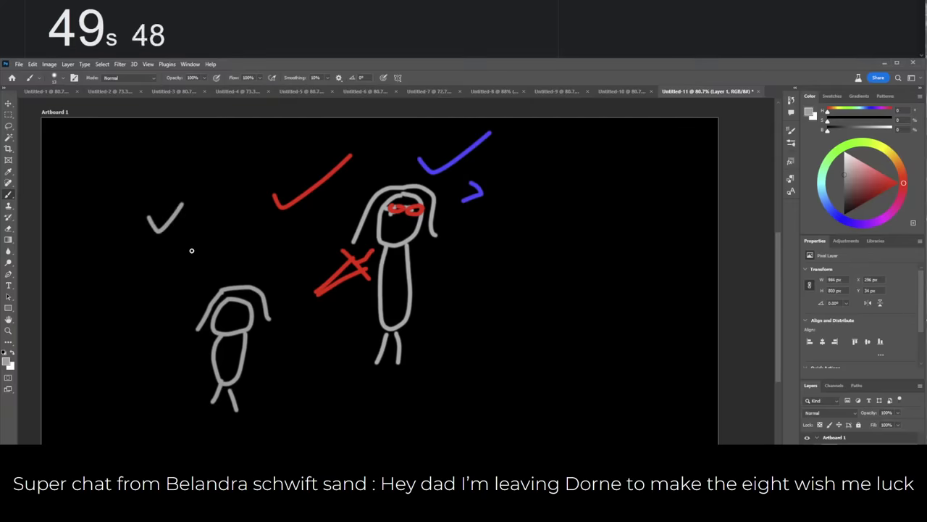
Draw loose grey zigzags, a large tick and a slanted line around and across both figures, and stop the stopwatch.
left_click(175, 261)
mouse_move(179, 257)
left_mouse_down()
mouse_move(229, 221)
mouse_move(231, 250)
mouse_move(248, 253)
left_mouse_up()
left_click_drag(94, 323, 184, 275)
left_click_drag(165, 380, 303, 315)
left_click_drag(299, 386, 397, 337)
left_click_drag(420, 412, 485, 312)
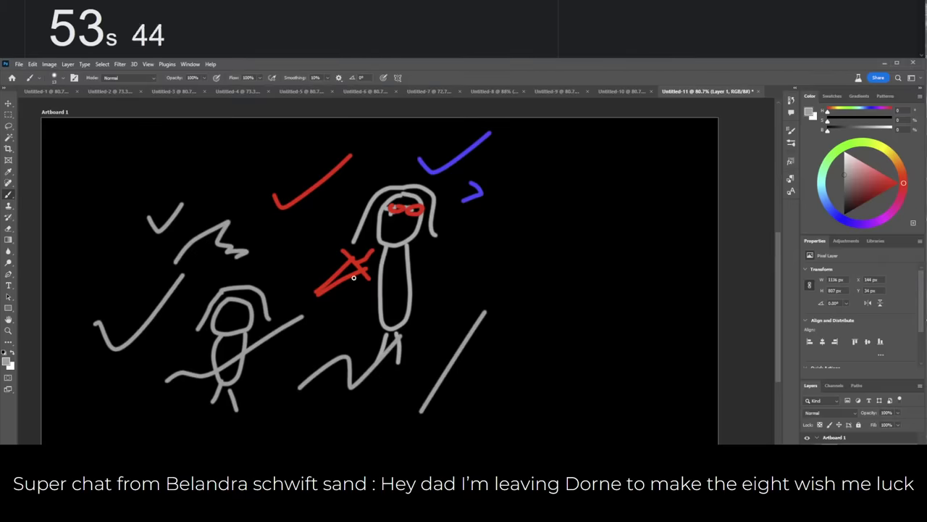
left_click(152, 29)
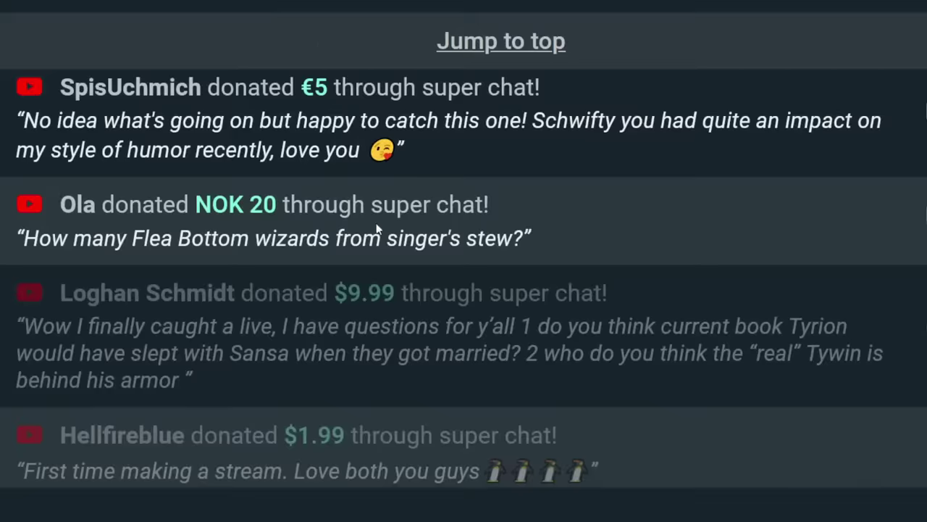
Look through the super chat donation list up to the newest messages and back down to older ones.
scroll(374, 236, "up", 5)
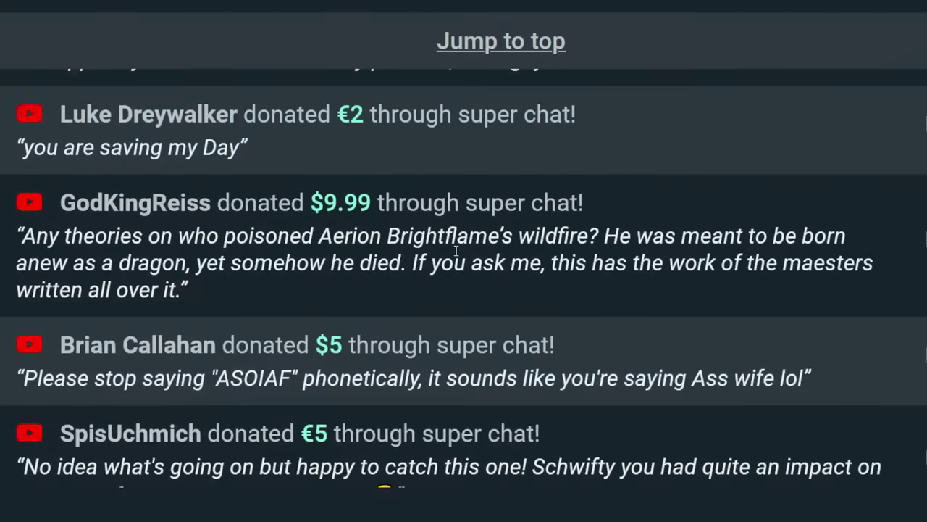
scroll(477, 270, "up", 3)
scroll(478, 263, "up", 2)
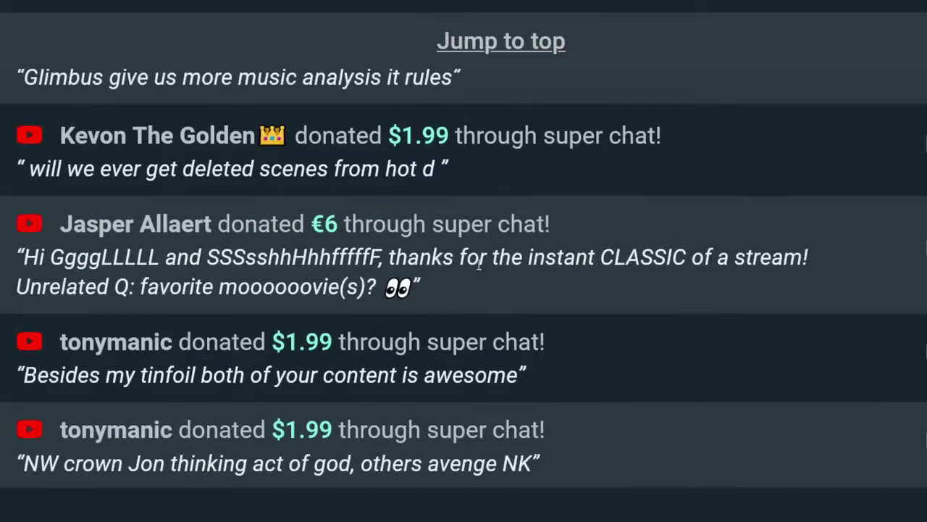
scroll(600, 265, "up", 6)
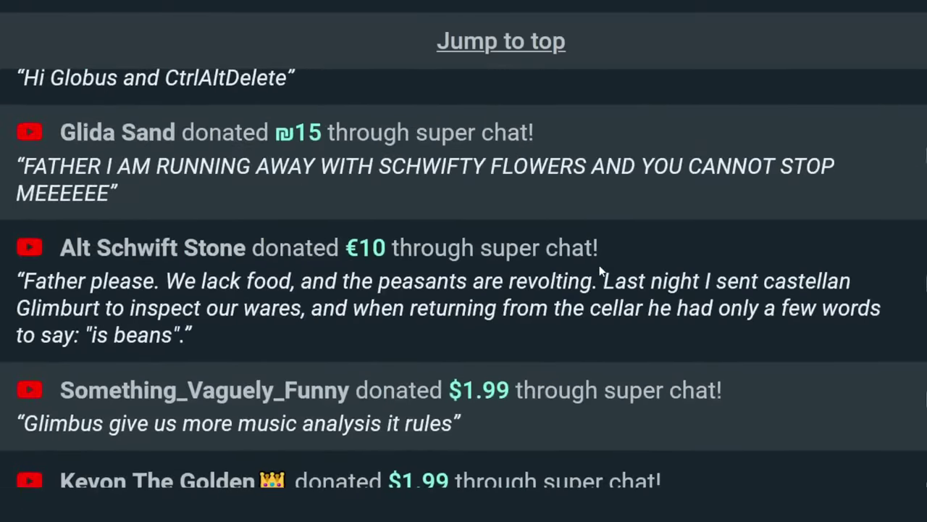
scroll(599, 265, "up", 4)
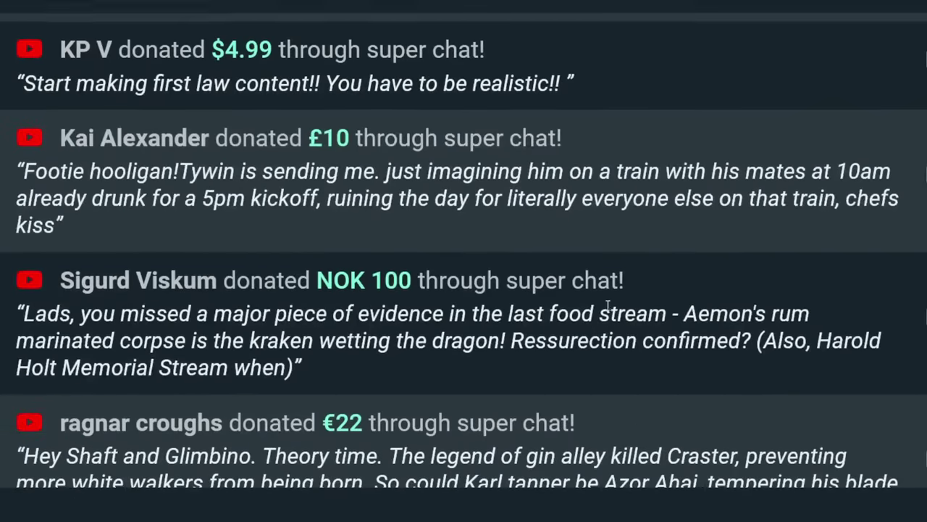
scroll(608, 311, "up", 1)
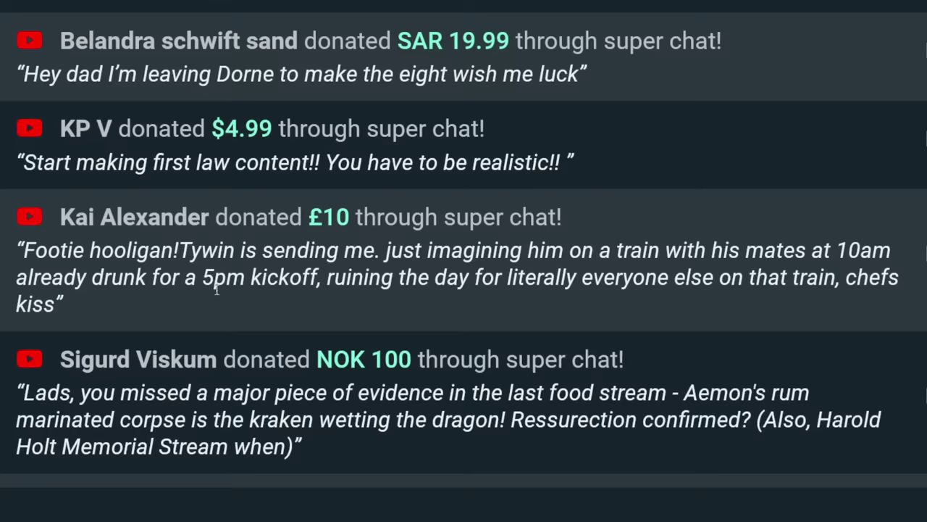
scroll(284, 298, "down", 15)
scroll(300, 302, "down", 10)
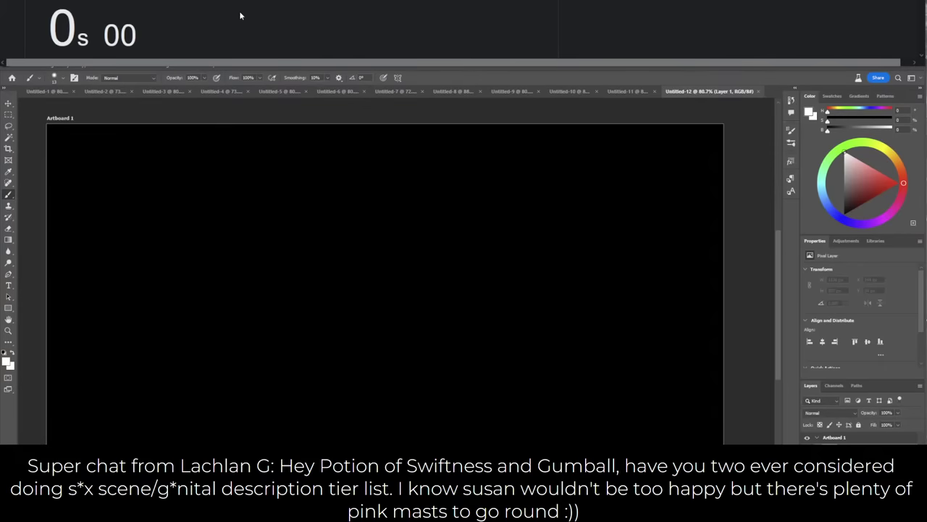
Start the stopwatch for the new sketch and bring the running time back into view.
scroll(242, 45, "down", 2)
left_click(68, 27)
scroll(83, 29, "up", 2)
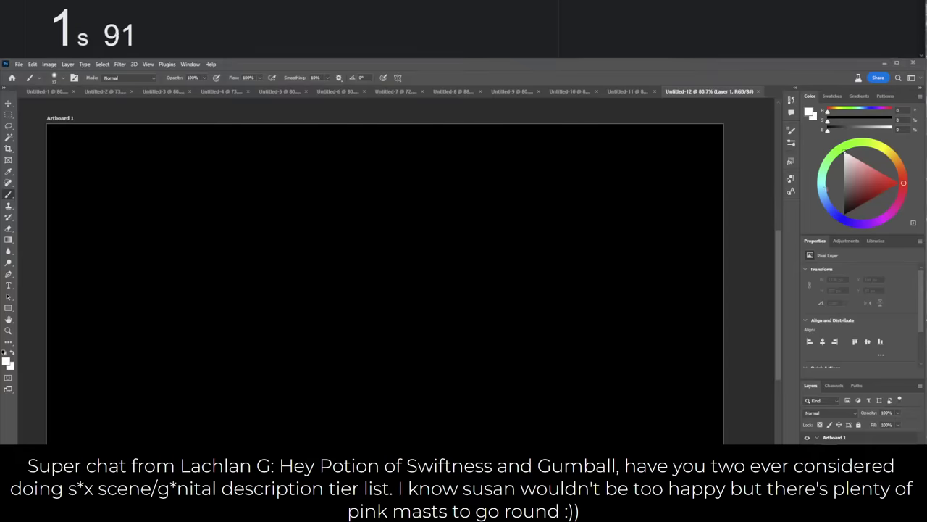
Set the brush to light blue and draw a block with a notched top in the artboard's upper left corner, with a tick beside it.
left_click(825, 202)
left_click(894, 173)
mouse_move(97, 238)
left_mouse_down()
mouse_move(98, 148)
mouse_move(129, 146)
mouse_move(126, 201)
mouse_move(141, 202)
mouse_move(149, 166)
mouse_move(165, 149)
mouse_move(181, 172)
mouse_move(165, 234)
mouse_move(138, 246)
mouse_move(105, 243)
left_mouse_up()
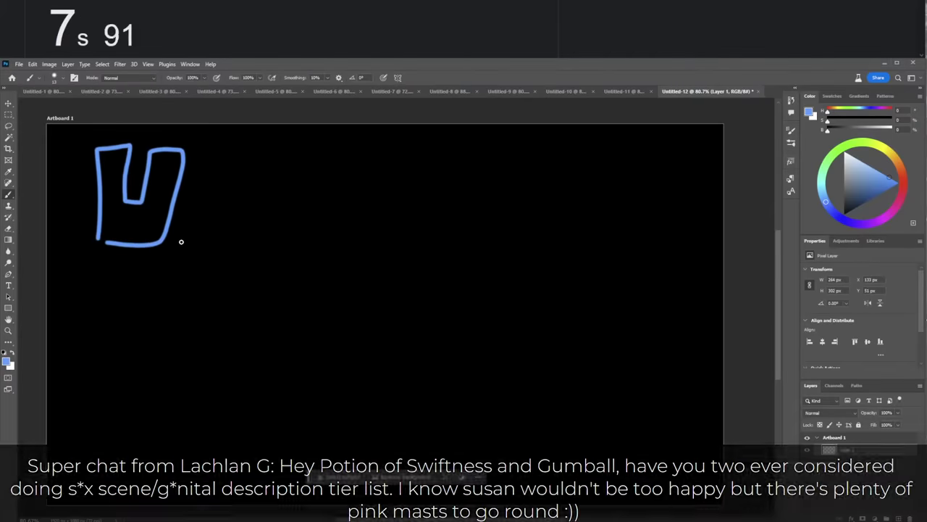
left_click_drag(191, 221, 212, 223)
left_click_drag(261, 160, 262, 162)
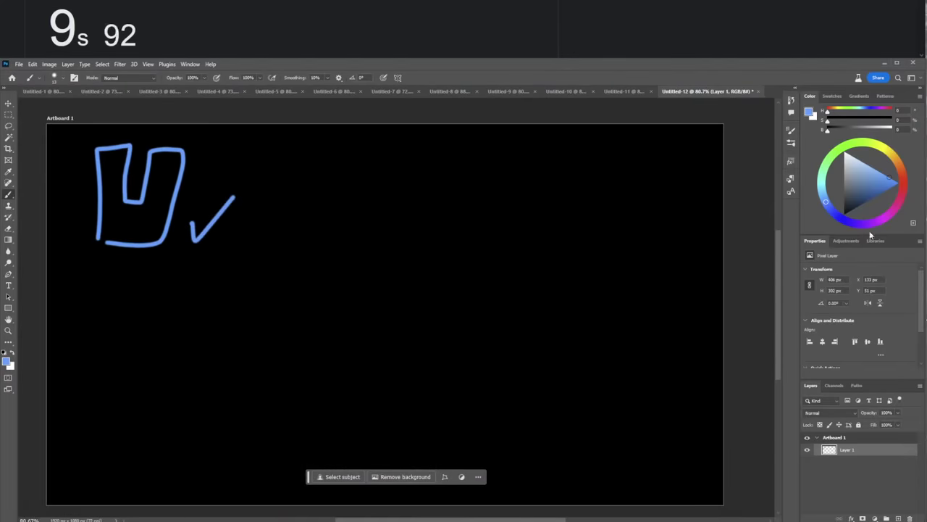
Draw a white straight-faced figure with body, arms and legs beside the blue tick, and a curved arrow pointing to its head.
key("x")
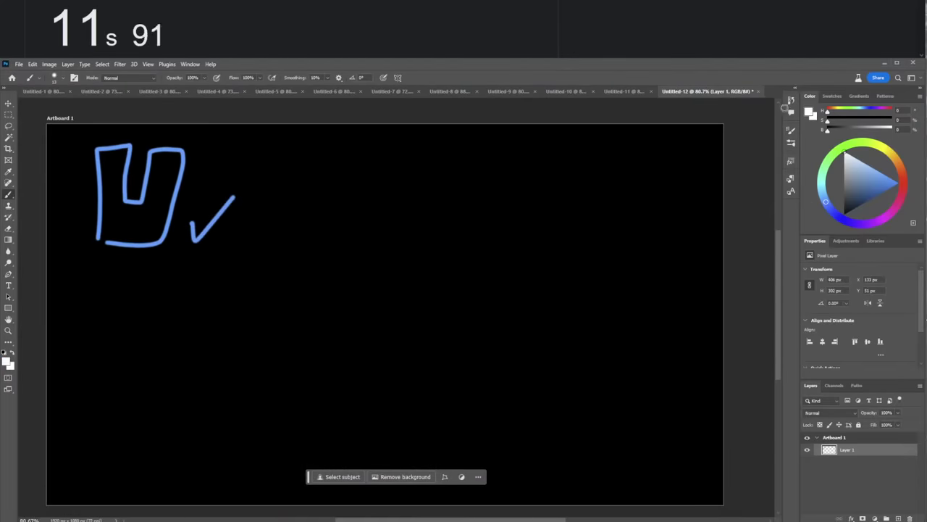
mouse_move(292, 210)
left_mouse_down()
mouse_move(275, 236)
mouse_move(302, 239)
mouse_move(277, 232)
mouse_move(263, 276)
mouse_move(279, 316)
mouse_move(296, 311)
mouse_move(287, 230)
left_mouse_up()
left_click(296, 222)
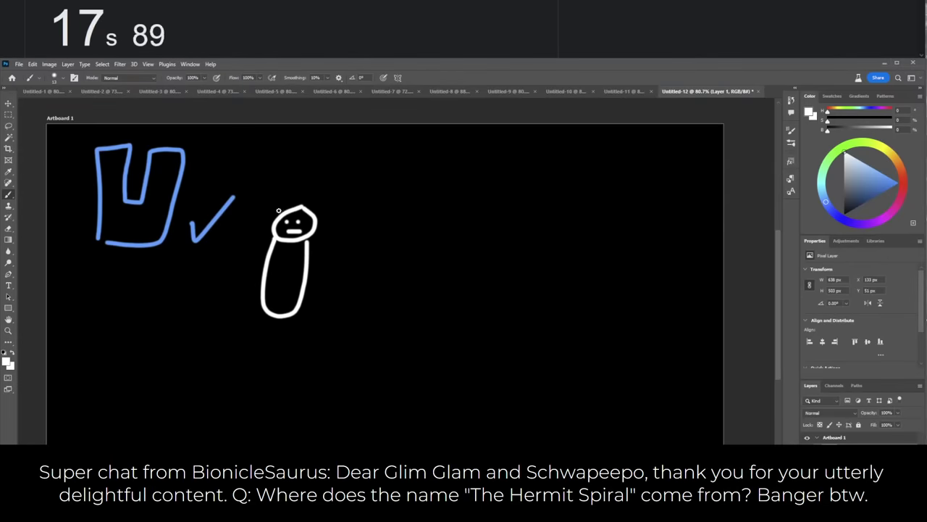
mouse_move(266, 316)
left_mouse_down()
mouse_move(249, 354)
mouse_move(290, 351)
left_mouse_up()
left_click_drag(269, 247, 255, 286)
mouse_move(309, 250)
left_mouse_down()
mouse_move(323, 290)
mouse_move(313, 296)
left_mouse_up()
mouse_move(210, 176)
left_mouse_down()
mouse_move(268, 194)
mouse_move(278, 174)
left_mouse_up()
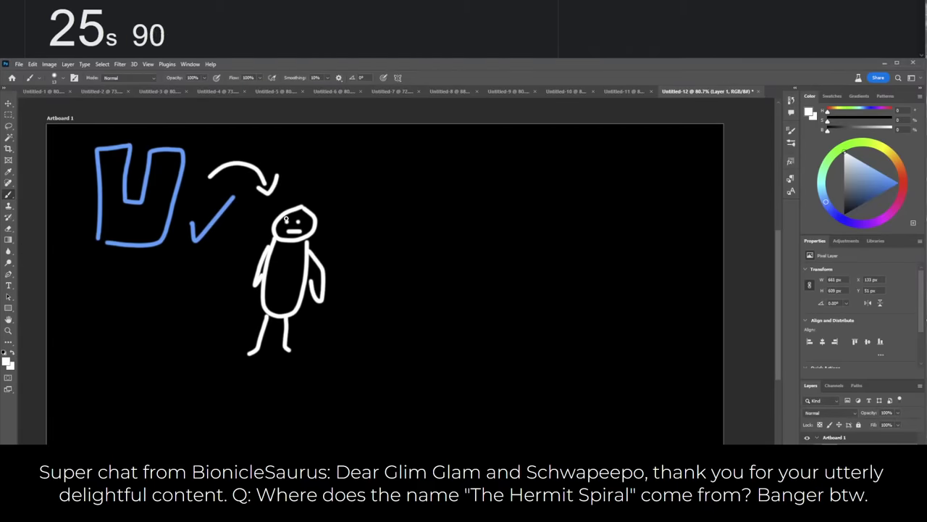
mouse_move(273, 231)
left_mouse_down()
mouse_move(260, 254)
mouse_move(257, 304)
mouse_move(265, 244)
left_mouse_up()
mouse_move(287, 198)
left_mouse_down()
mouse_move(273, 223)
mouse_move(308, 197)
mouse_move(335, 257)
left_mouse_up()
mouse_move(325, 203)
left_mouse_down()
mouse_move(300, 203)
mouse_move(324, 232)
mouse_move(304, 212)
left_mouse_up()
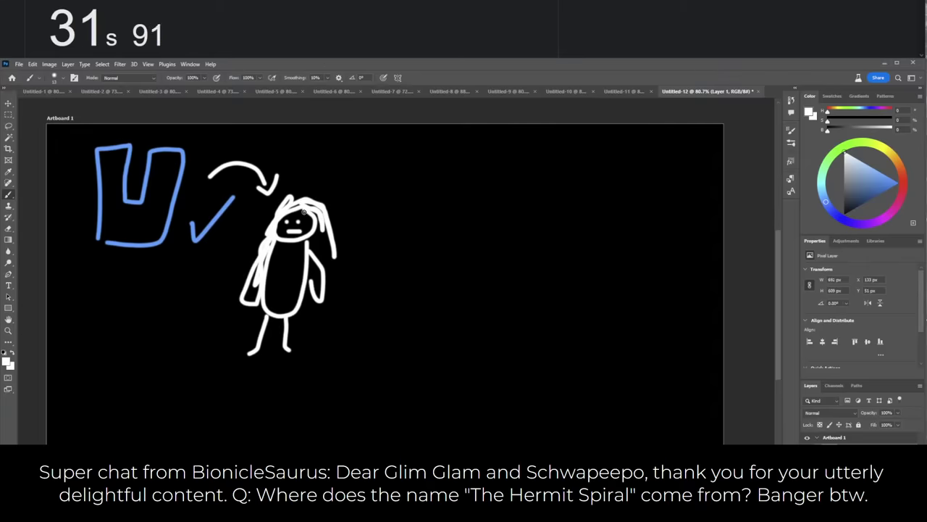
key("ctrl+z")
key("ctrl+z")
key("ctrl+z")
key("ctrl+z")
key("ctrl+z")
key("ctrl+z")
key("ctrl+z")
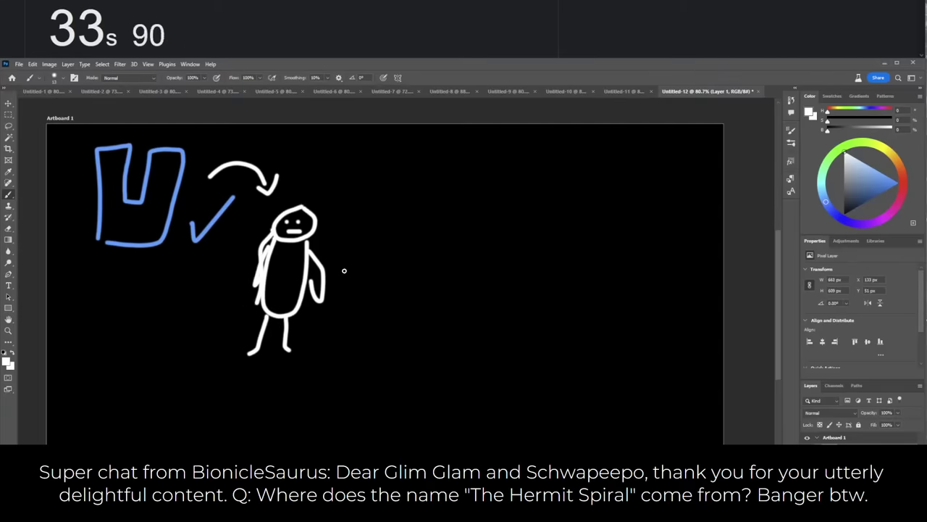
key("ctrl+z")
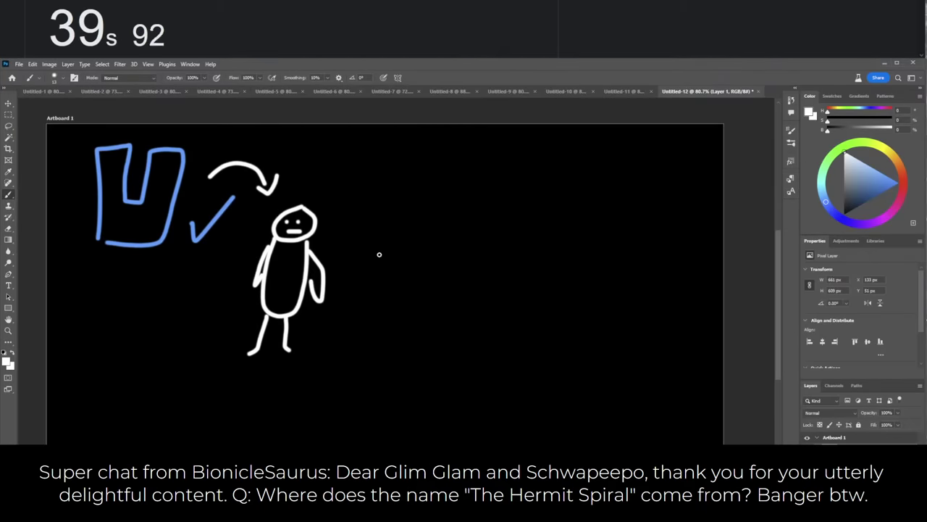
Switch the brush back to light blue and draw a small notched block on the white figure's chest.
key("x")
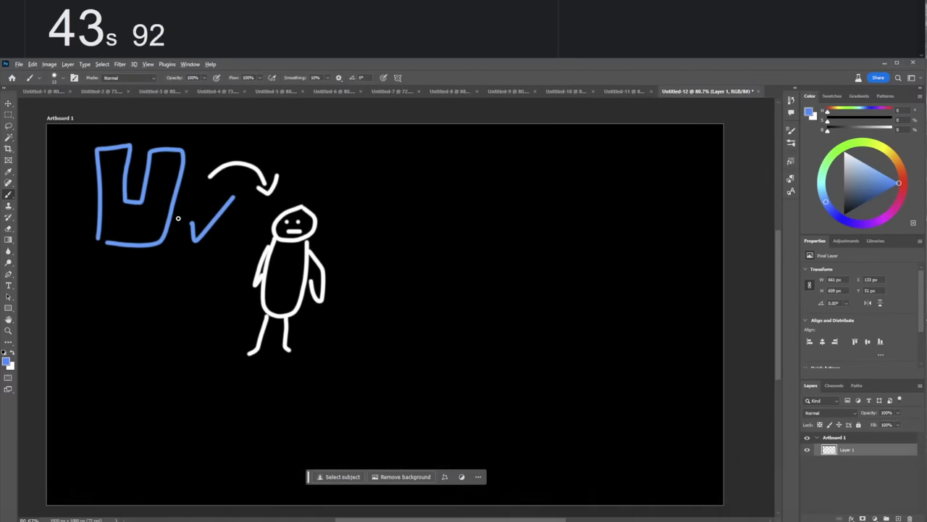
key("bracketright")
key("bracketright")
key("bracketright")
key("bracketright")
key("bracketright")
key("bracketleft")
key("bracketleft")
key("bracketleft")
key("bracketleft")
key("bracketleft")
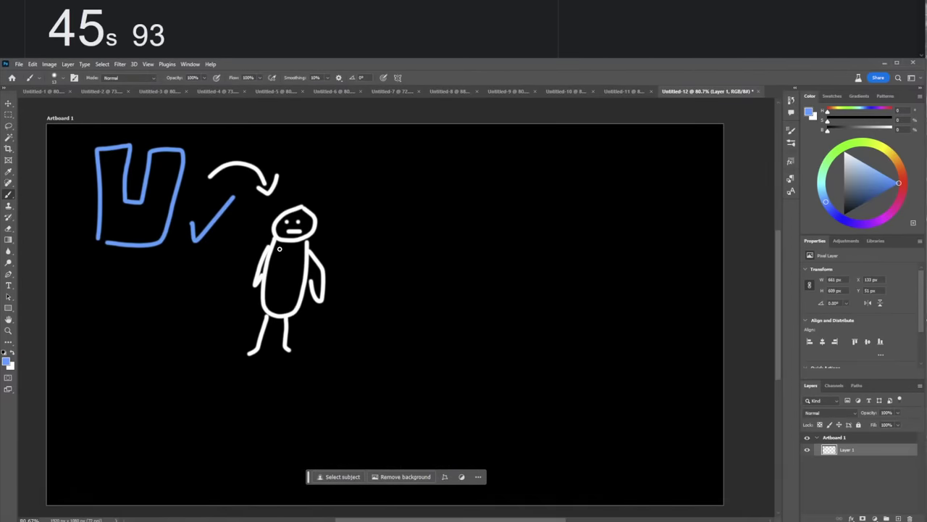
mouse_move(278, 248)
left_mouse_down()
mouse_move(279, 265)
mouse_move(297, 264)
mouse_move(297, 244)
mouse_move(291, 254)
mouse_move(287, 245)
left_mouse_up()
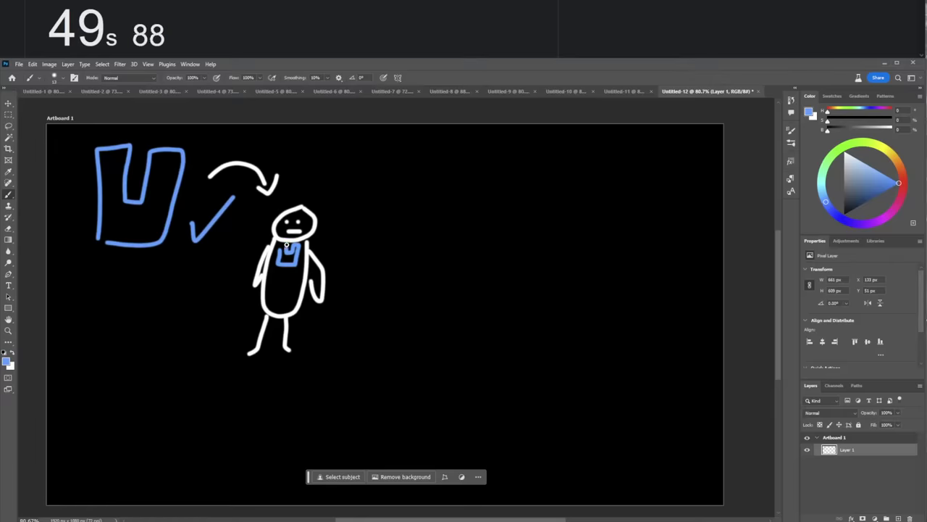
Draw two white ticks above and beside the figure's head and an equals sign to the right of its body.
key("x")
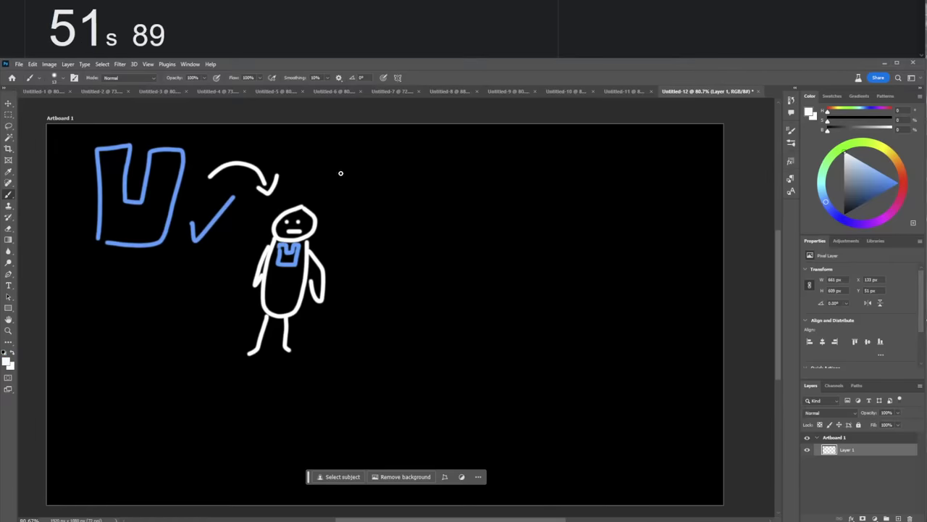
left_click_drag(340, 173, 399, 104)
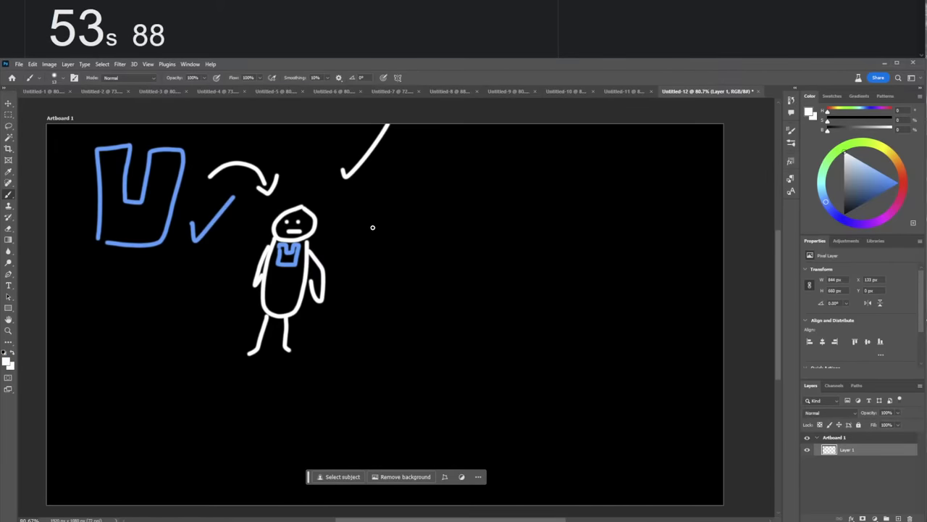
left_click_drag(331, 209, 375, 172)
mouse_move(363, 278)
left_mouse_down()
mouse_move(399, 276)
mouse_move(396, 285)
left_mouse_up()
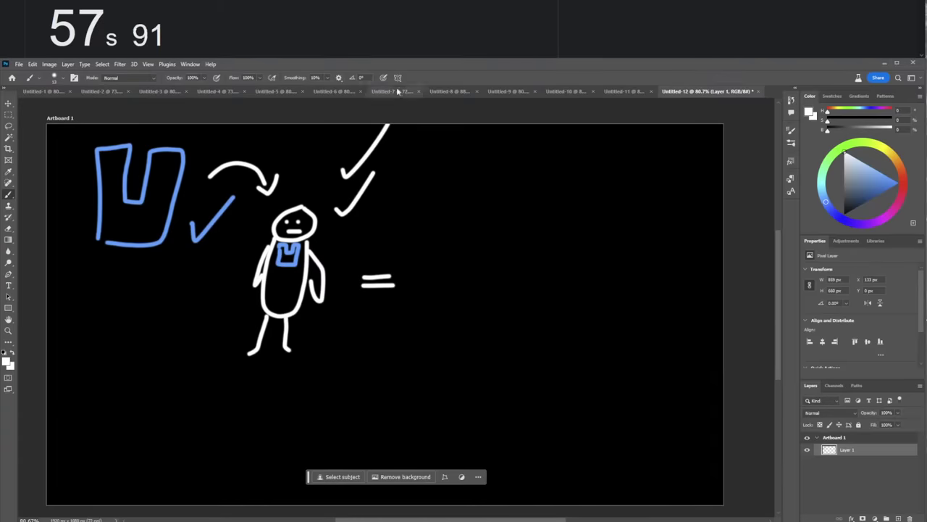
Lasso the figure with the blue chest block and place a copy of it to the right of the equals sign.
key("l")
mouse_move(297, 192)
left_mouse_down()
mouse_move(236, 239)
mouse_move(215, 306)
mouse_move(227, 353)
mouse_move(271, 368)
mouse_move(317, 352)
mouse_move(339, 294)
mouse_move(336, 244)
mouse_move(302, 197)
left_mouse_up()
key("v")
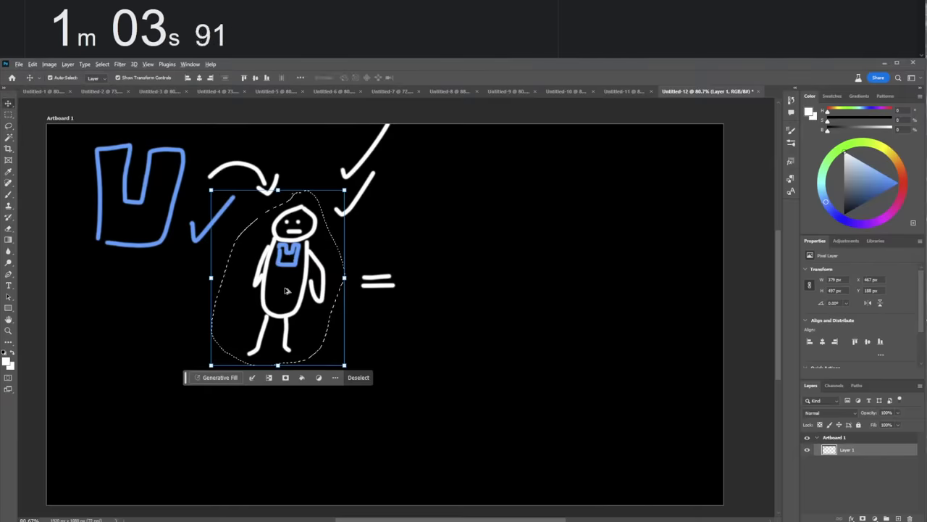
left_click_drag(286, 289, 441, 304)
key("ctrl+t")
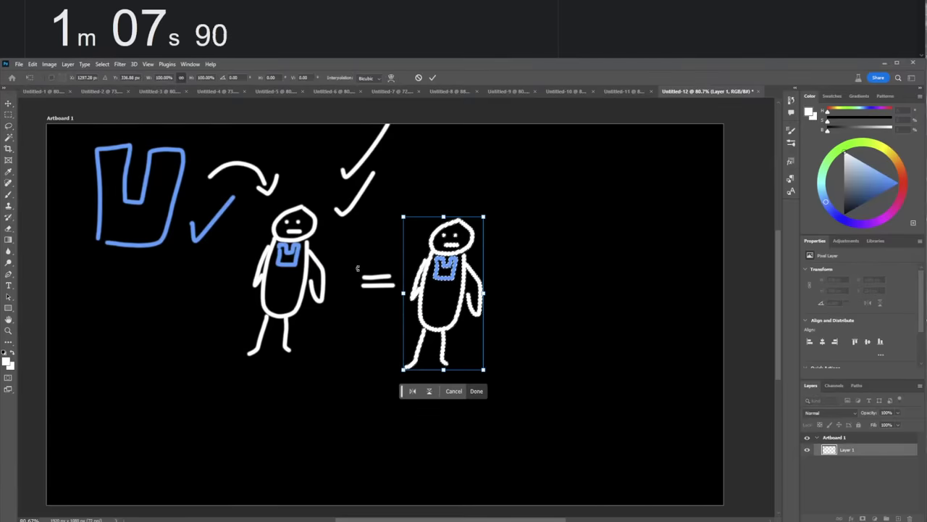
left_click_drag(429, 323, 516, 309)
key("Return")
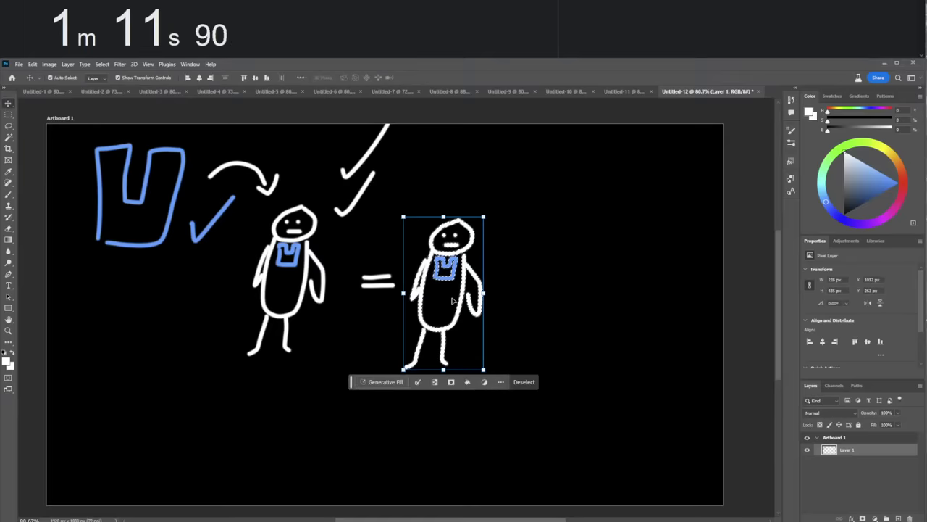
Duplicate the copied figure onto three new layers and spread the duplicates around it.
key("ctrl+j")
left_click_drag(452, 300, 498, 301)
key("ctrl+j")
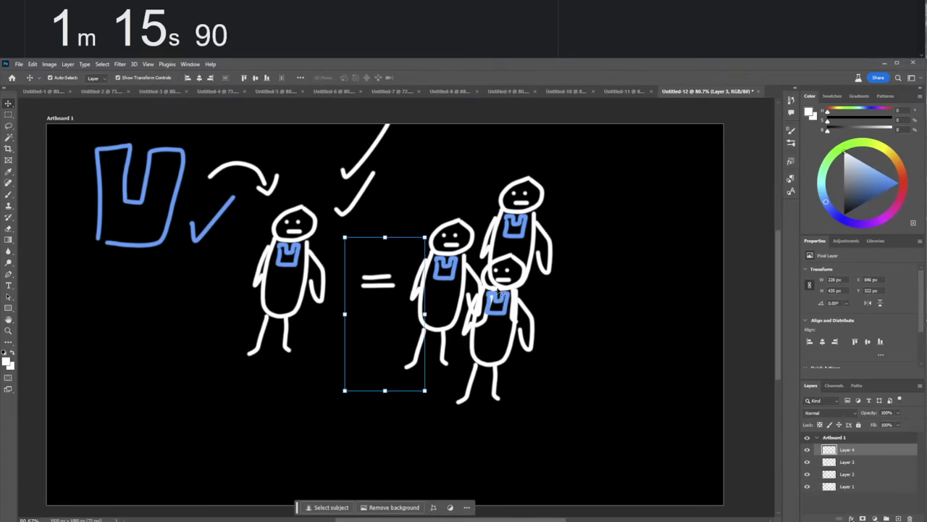
Stop the stopwatch, close the transform on all layers and clear the layer selection.
key("ctrl+alt+a")
key("ctrl+t")
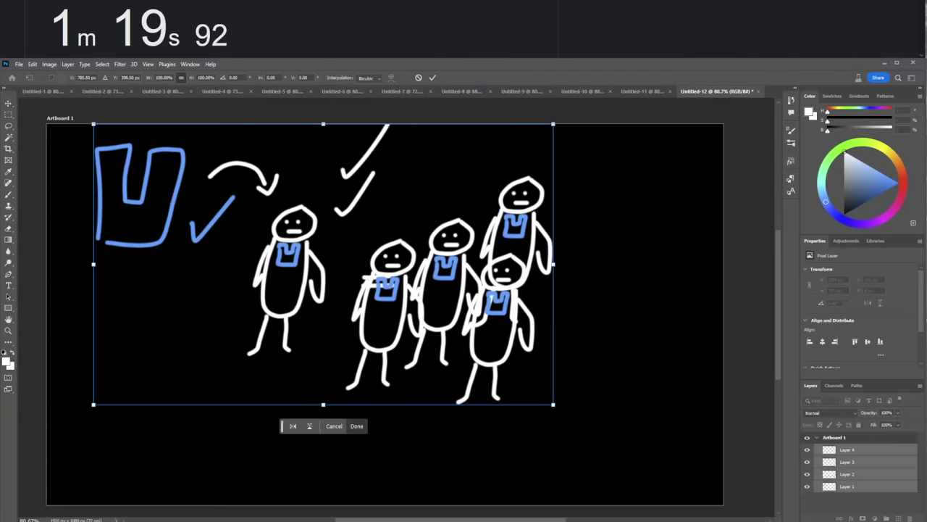
left_click(536, 21)
left_click(68, 27)
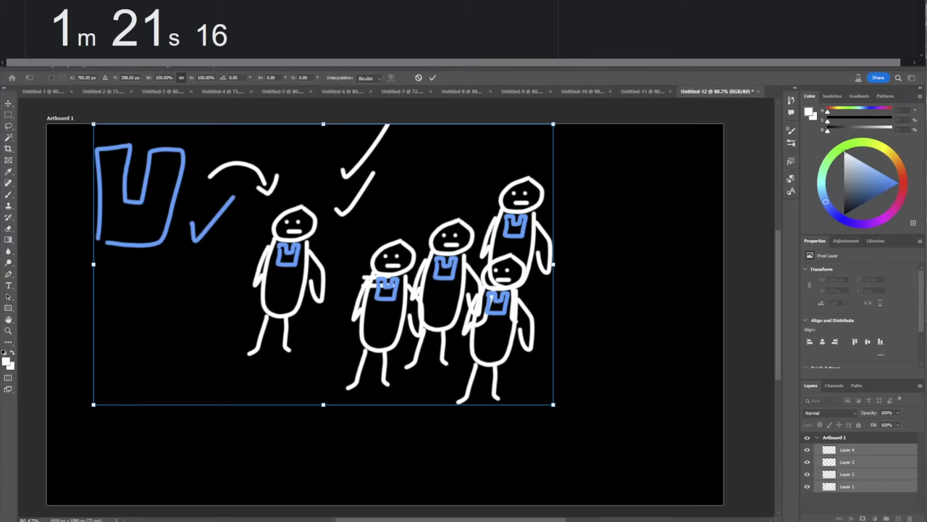
left_click(305, 295)
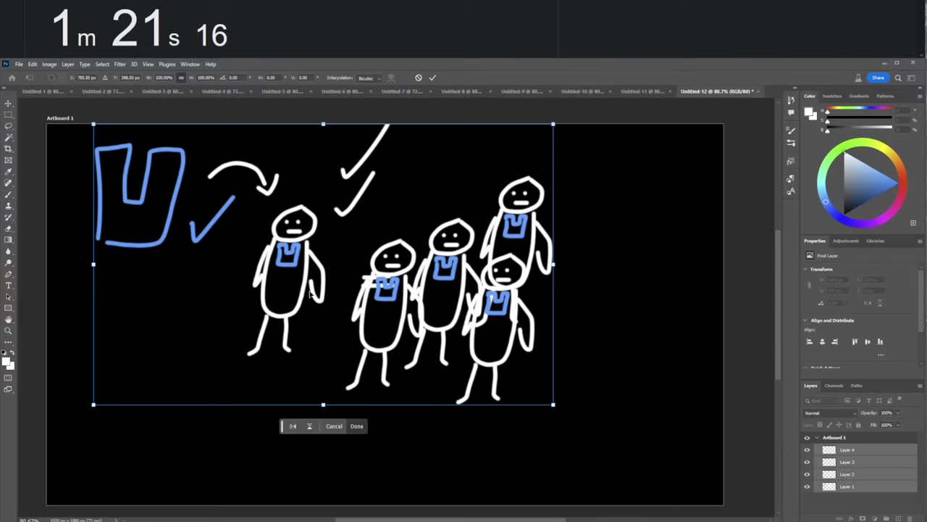
key("Return")
left_click(628, 310)
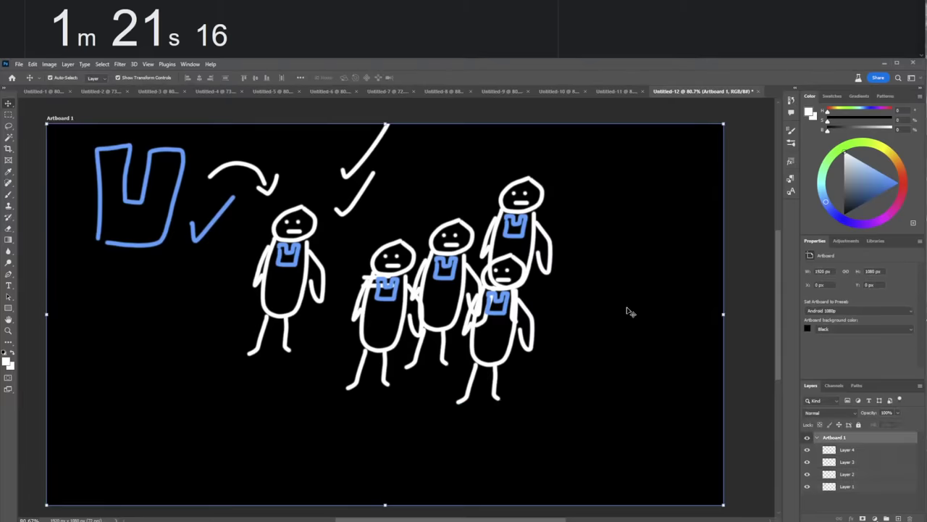
left_click(753, 297)
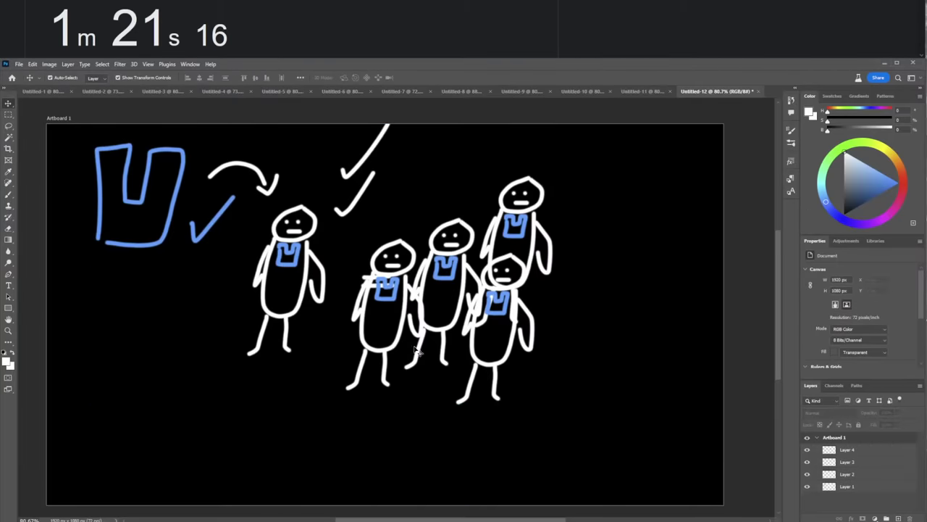
Move the duplicate figure covering the equals sign to the lower right end of the group.
left_click_drag(376, 368, 550, 409)
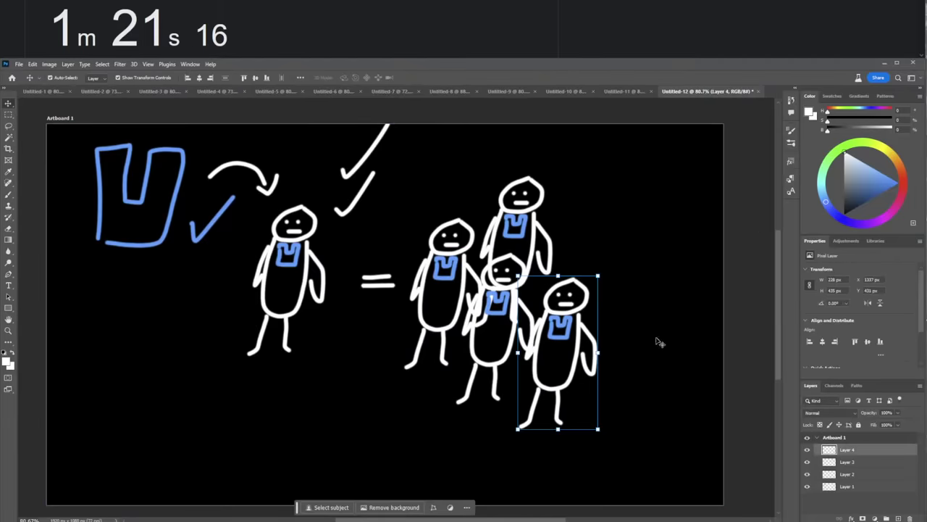
left_click(757, 239)
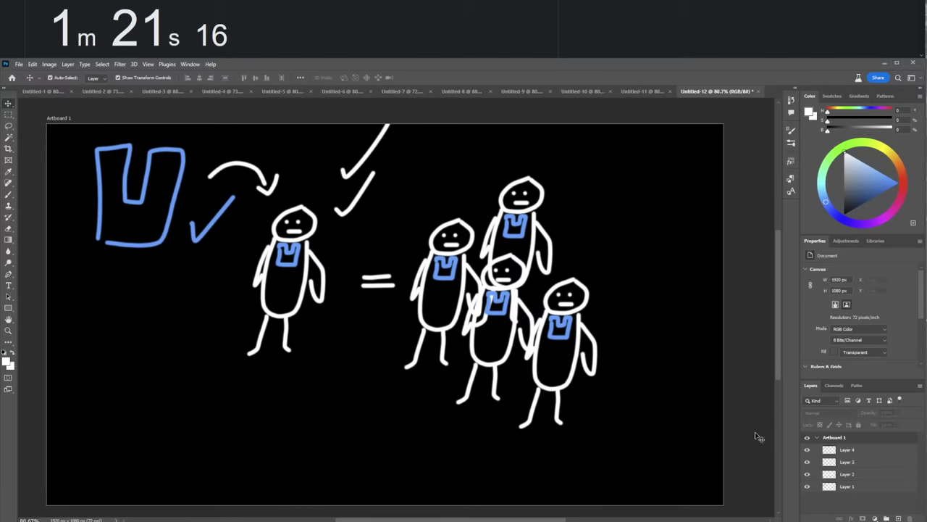
scroll(657, 391, "down", 1)
scroll(656, 391, "up", 1)
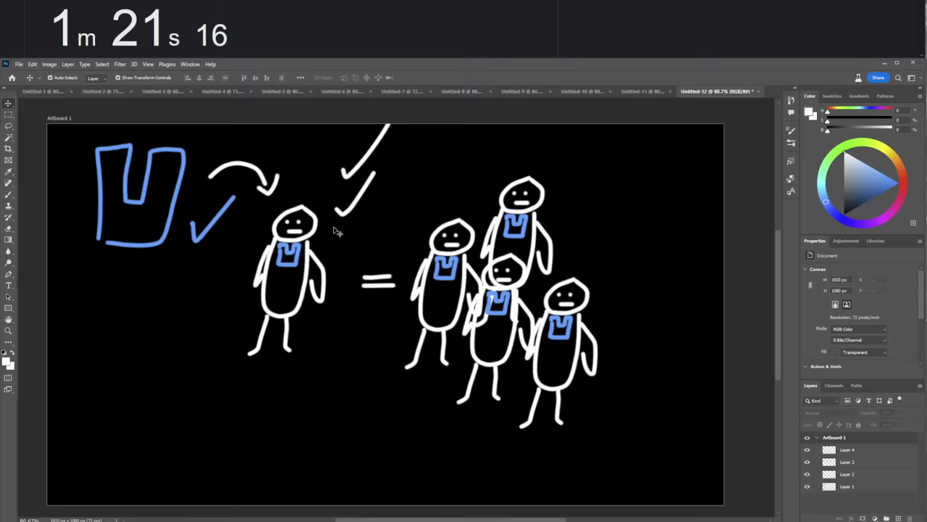
Shift the topmost duplicate figure down and to the right, and move its layer beneath Layer 1.
left_click(540, 246)
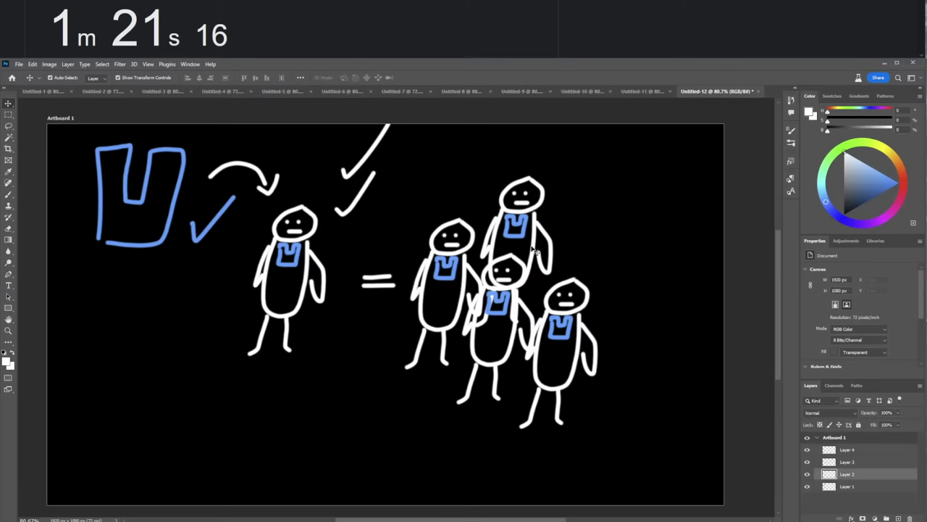
left_click_drag(540, 246, 567, 264)
left_click_drag(849, 477, 847, 492)
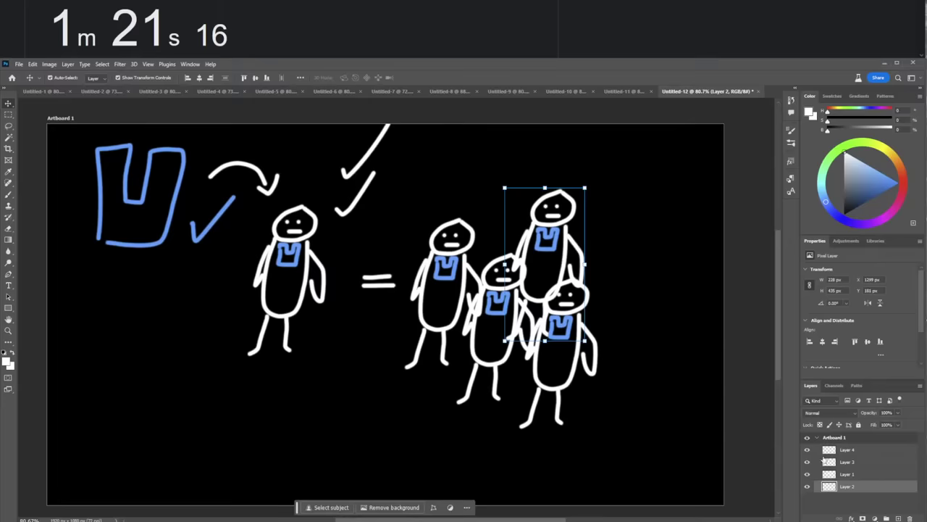
left_click(735, 338)
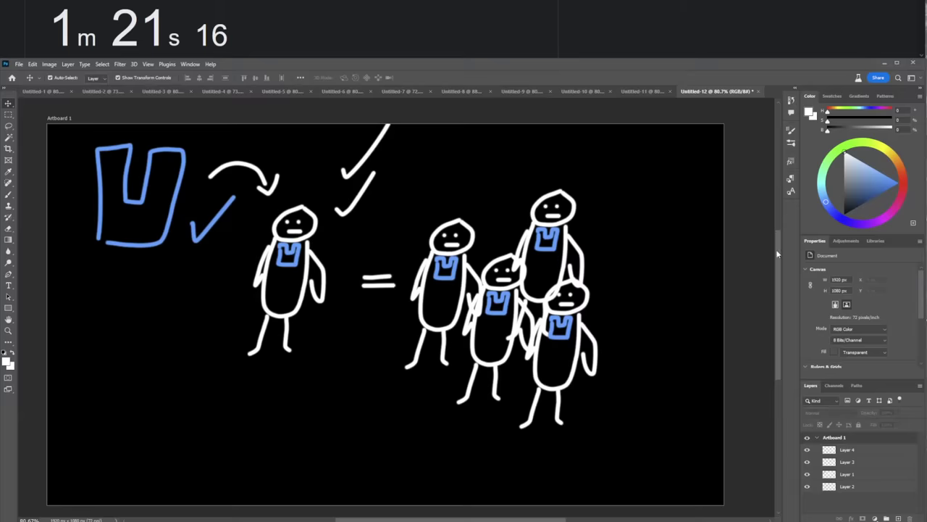
scroll(700, 283, "up", 1)
scroll(700, 283, "down", 1)
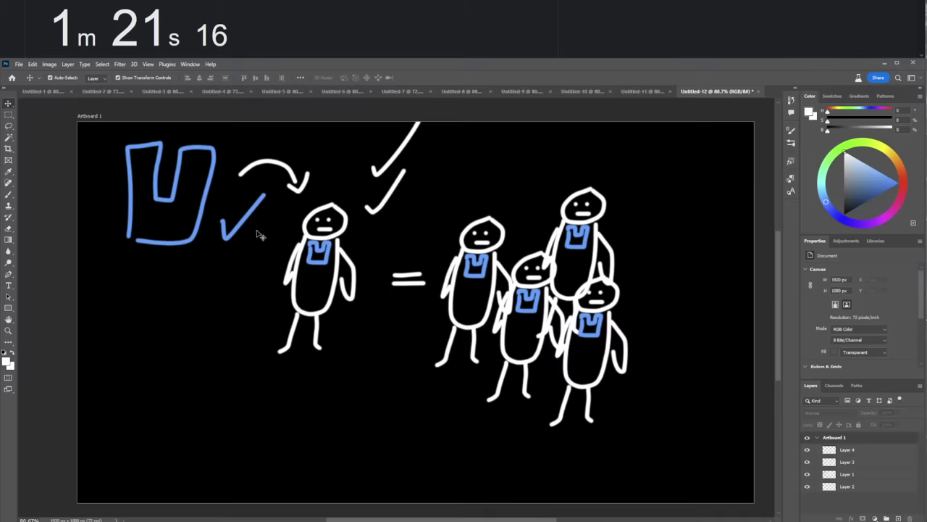
Create a new black 228 x 435 px document from the Clipboard preset.
left_click(652, 319)
key("ctrl+n")
key("Return")
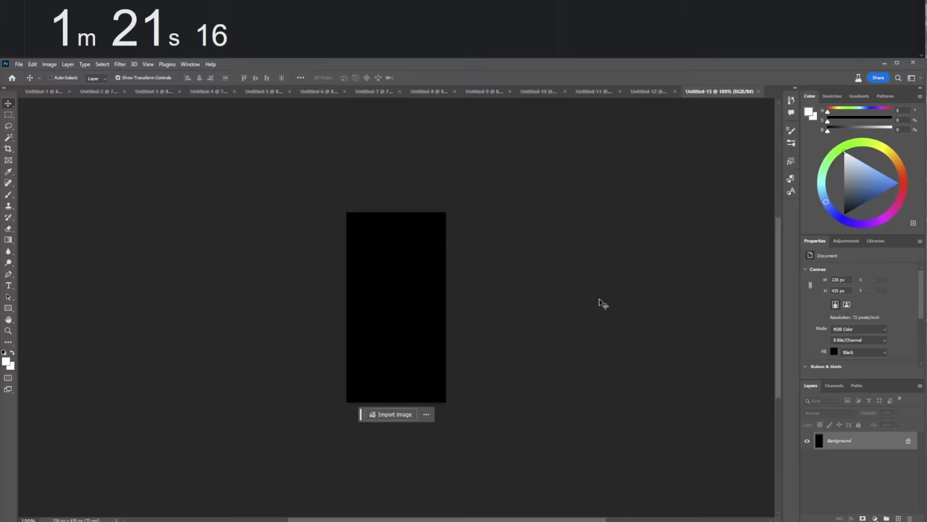
Create a new 1920 x 1080 px document from the Web Large preset with black background contents.
key("ctrl+n")
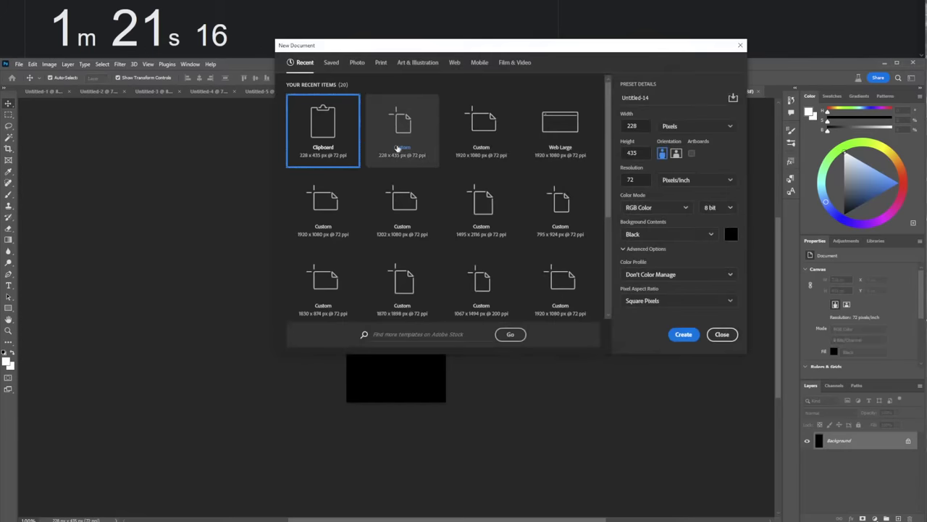
left_click(462, 132)
left_click(564, 136)
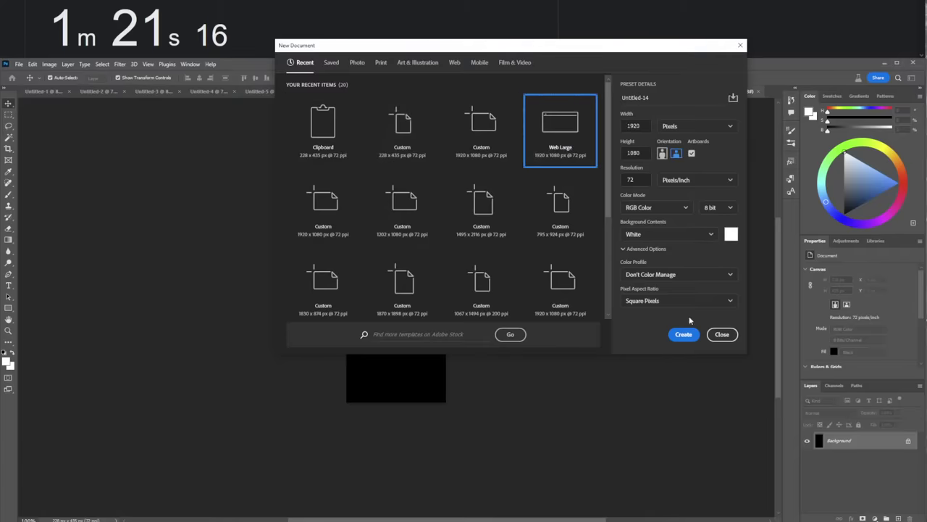
left_click(636, 234)
left_click(632, 264)
left_click(683, 334)
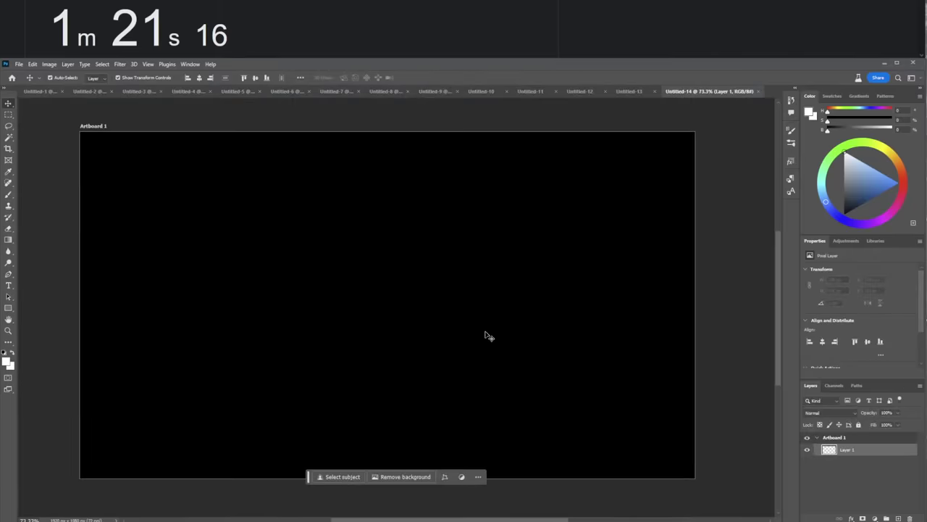
scroll(486, 335, "up", 1)
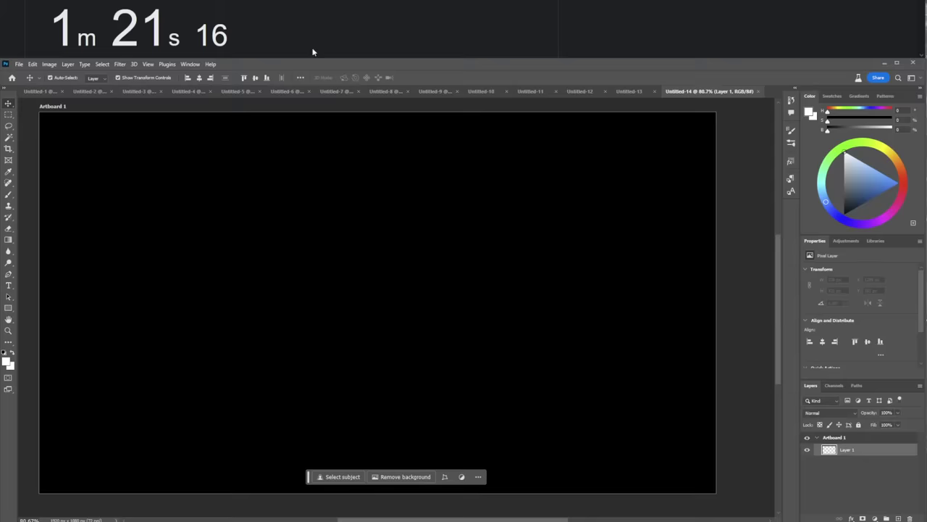
Glance at the Untitled-10 sketch, then return to the blank Untitled-14 artboard and start the stopwatch.
left_click(476, 90)
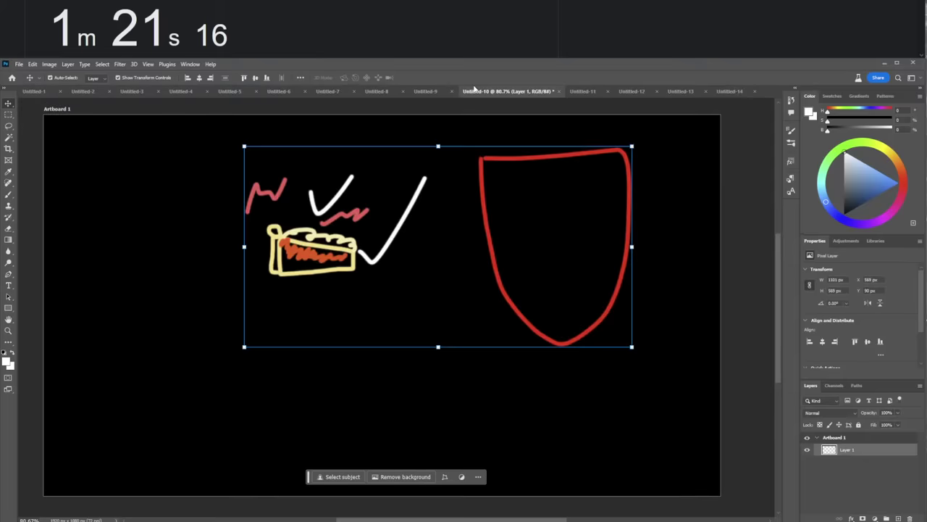
left_click(714, 91)
mouse_move(408, 15)
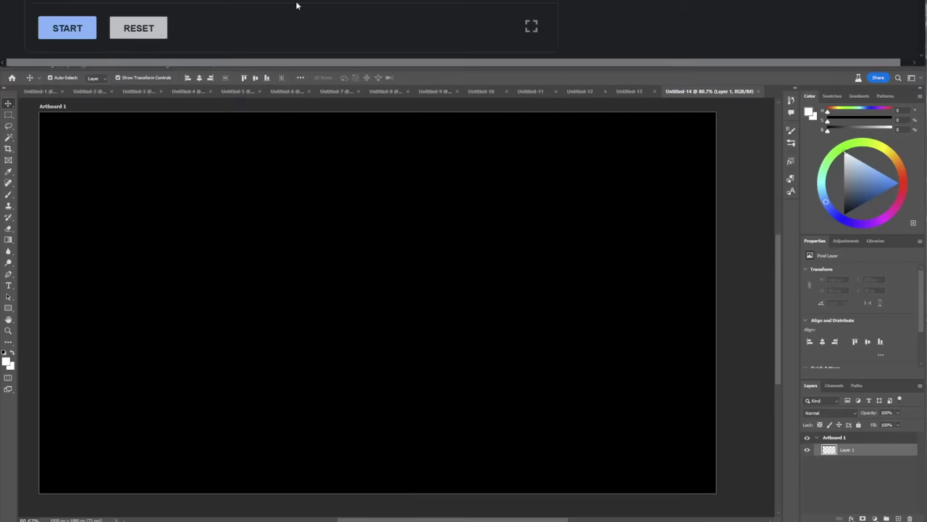
left_click(58, 27)
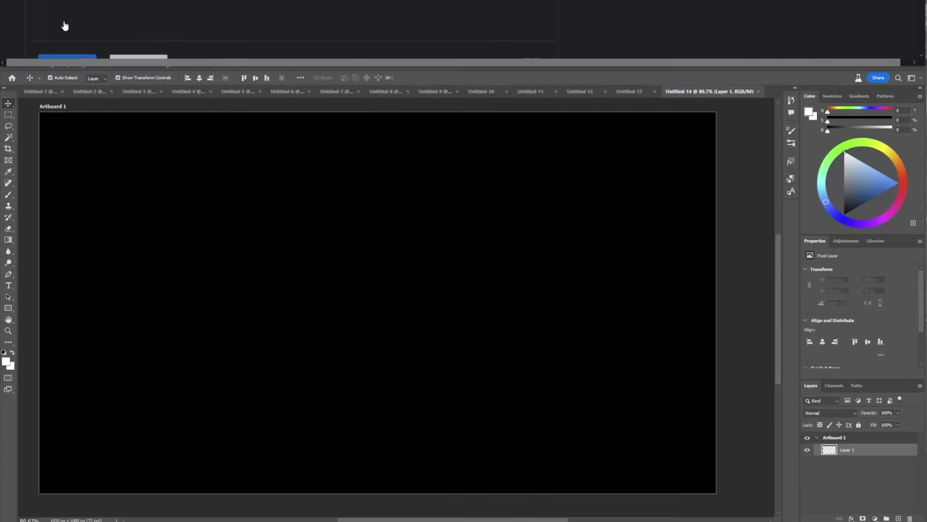
left_click(447, 279)
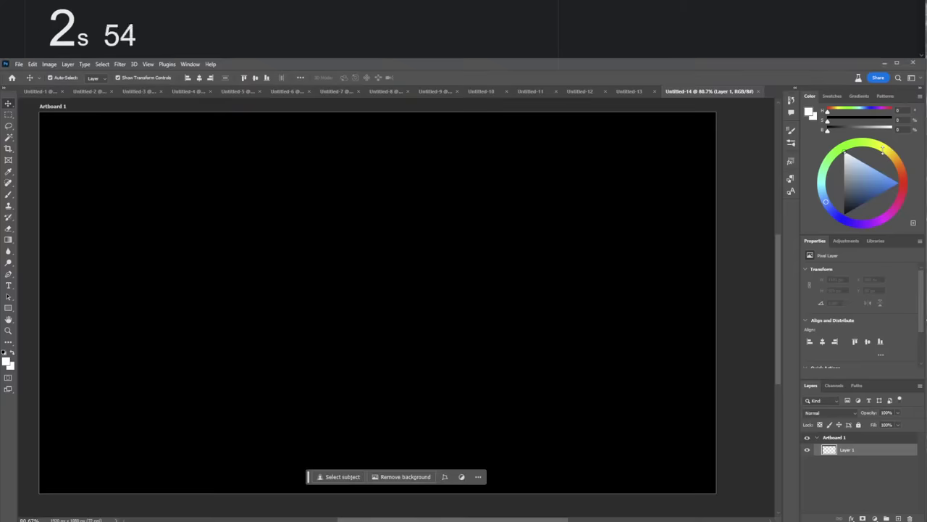
Set the brush to yellow and draw a short oval-headed figure with a tick above it and an equals sign beside it.
left_click(882, 148)
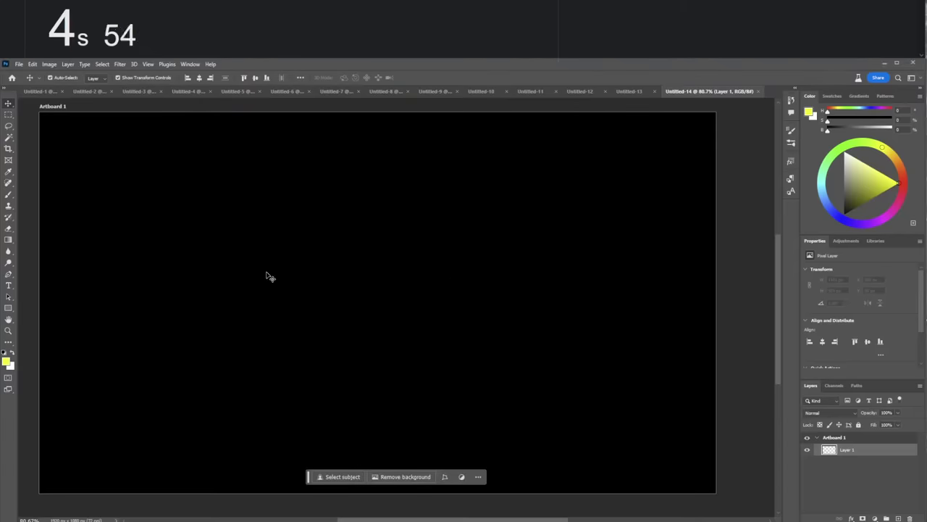
key("b")
mouse_move(243, 282)
left_mouse_down()
mouse_move(218, 304)
mouse_move(259, 292)
mouse_move(240, 280)
mouse_move(208, 332)
mouse_move(247, 307)
left_mouse_up()
left_click_drag(253, 236, 283, 203)
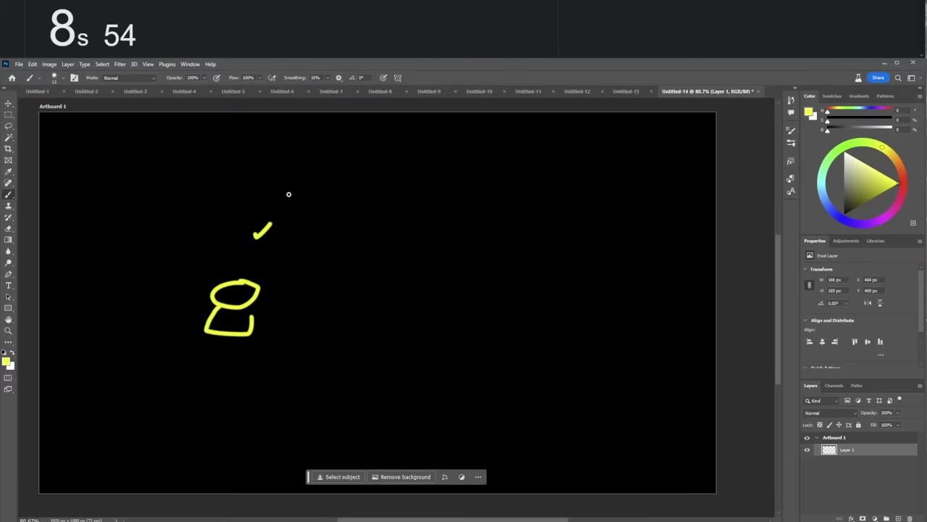
mouse_move(308, 269)
left_mouse_down()
mouse_move(324, 269)
mouse_move(324, 281)
left_mouse_up()
left_click(310, 281)
Draw a taller oval-headed outline after the equals sign with a curved stroke beside its head, and switch to the stopwatch window.
mouse_move(378, 259)
left_mouse_down()
mouse_move(412, 229)
mouse_move(381, 258)
mouse_move(373, 296)
mouse_move(382, 334)
left_mouse_up()
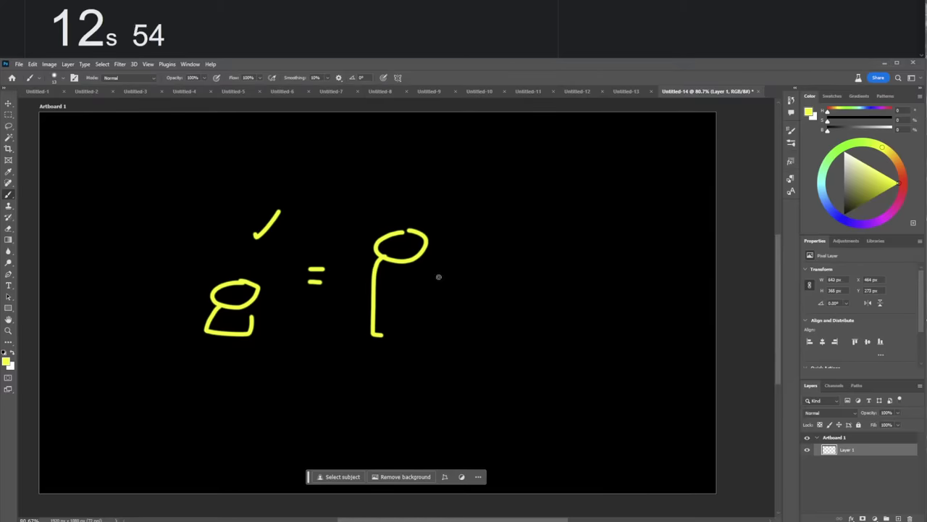
left_click_drag(440, 223, 495, 235)
left_click(382, 21)
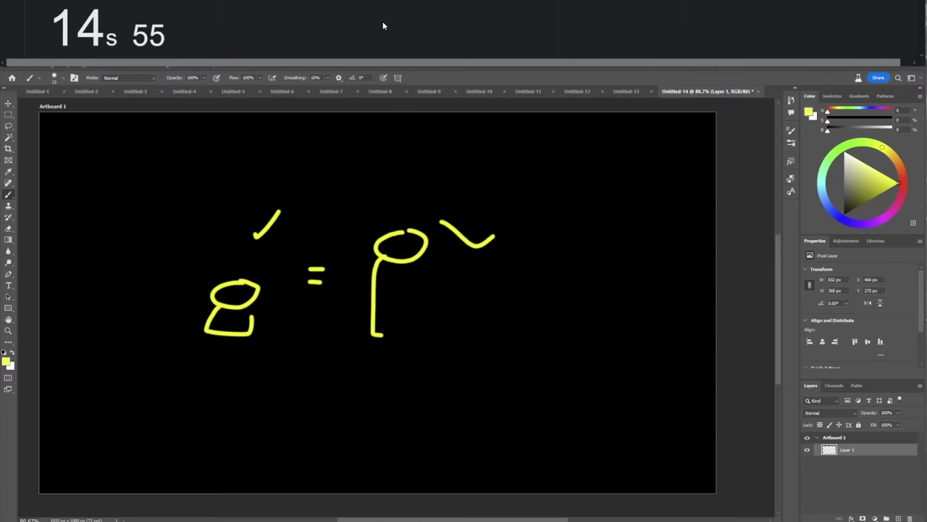
Stop the stopwatch and create a new 1920 x 1080 px document from the Web Large preset with black background contents.
left_click(90, 27)
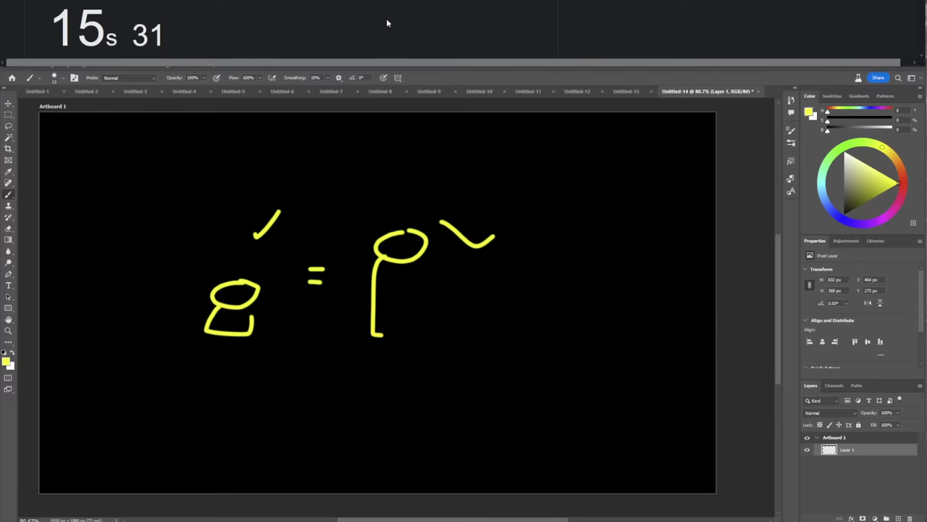
left_click(550, 69)
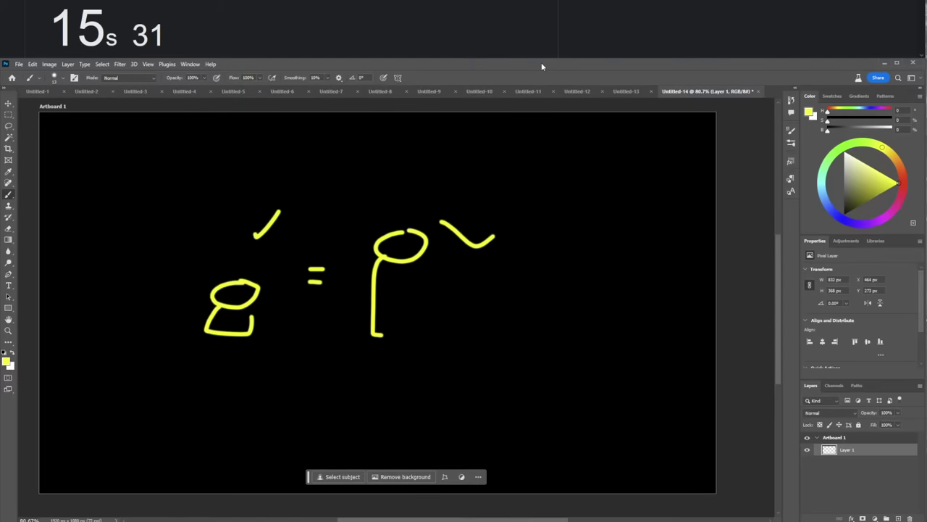
key("ctrl+n")
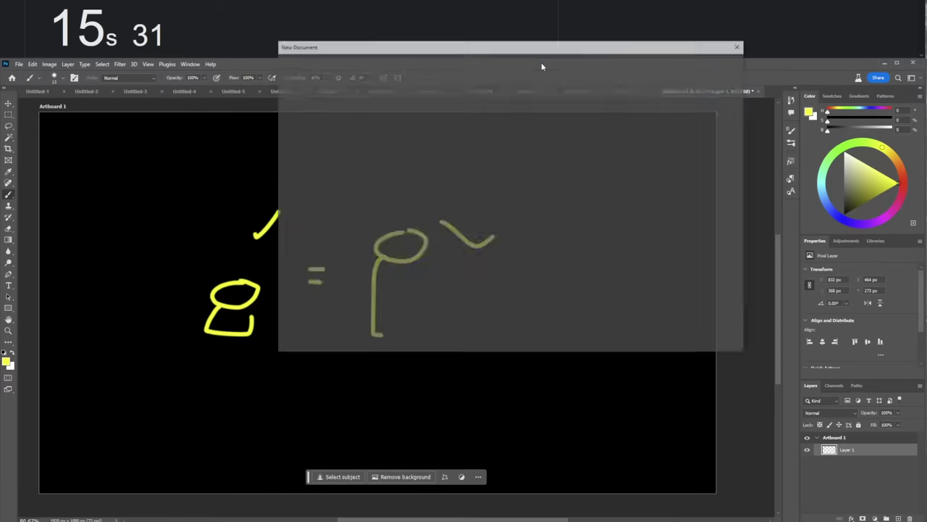
left_click(551, 130)
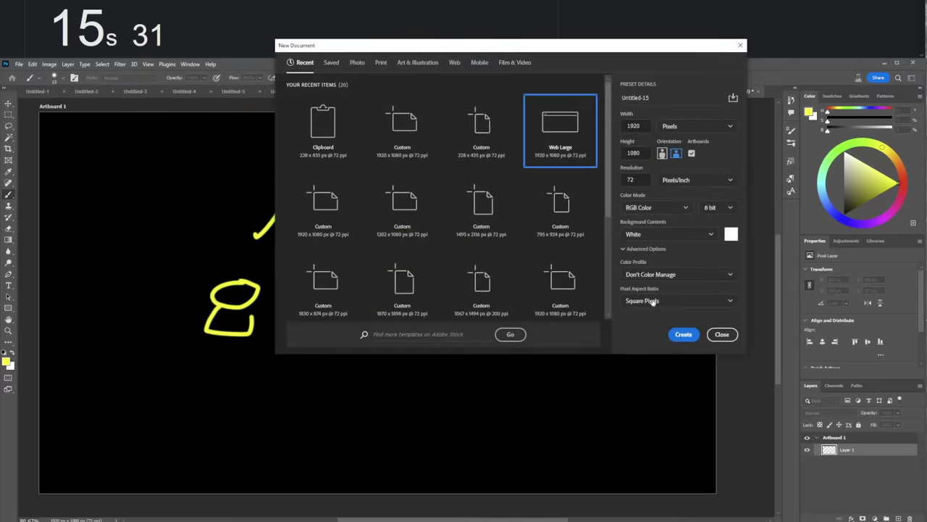
left_click(668, 233)
left_click(637, 250)
left_click(673, 335)
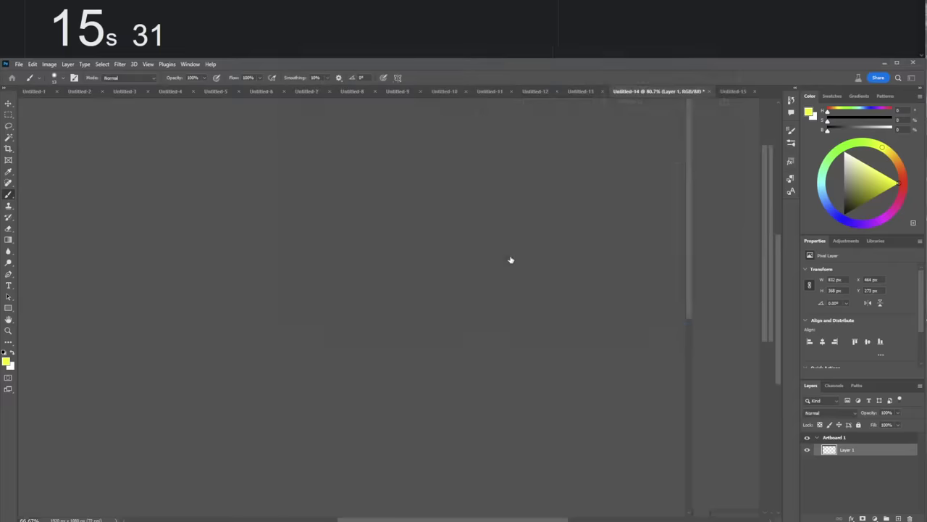
key("ctrl+0")
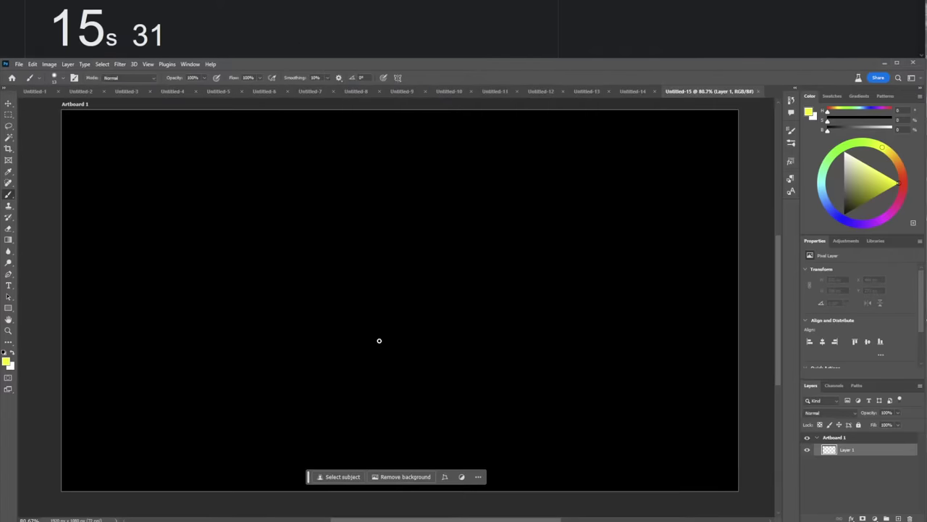
Set the brush to white, reset and start the stopwatch, and return to the blank Untitled-15 artboard.
left_click(842, 141)
left_click(152, 34)
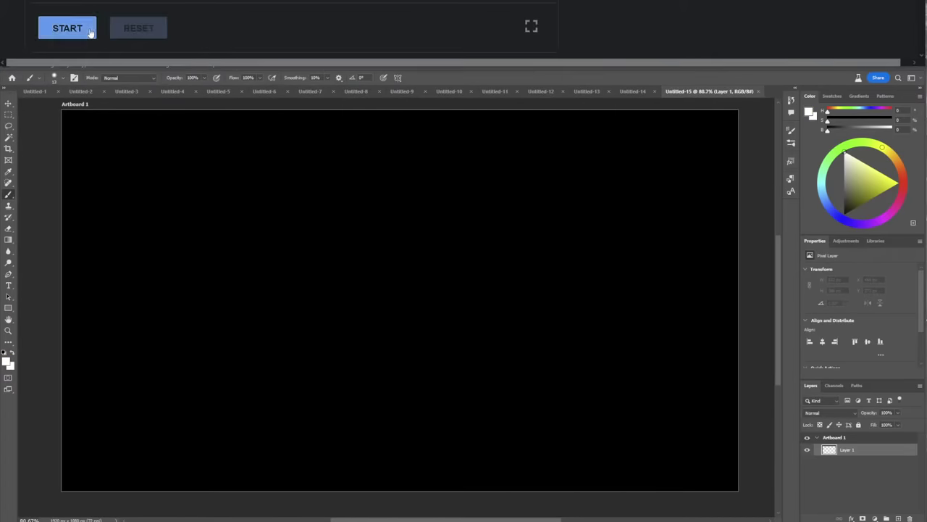
left_click(772, 83)
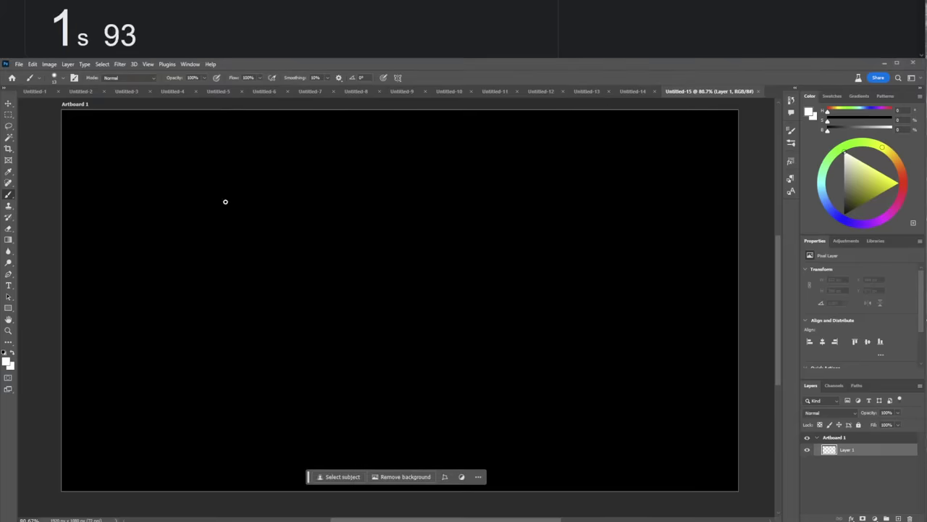
Draw a white oval head wearing a wide-brimmed round hat, with a diagonal line across the face and two eyes.
mouse_move(259, 229)
left_mouse_down()
mouse_move(379, 212)
mouse_move(362, 193)
mouse_move(308, 211)
mouse_move(255, 226)
left_mouse_up()
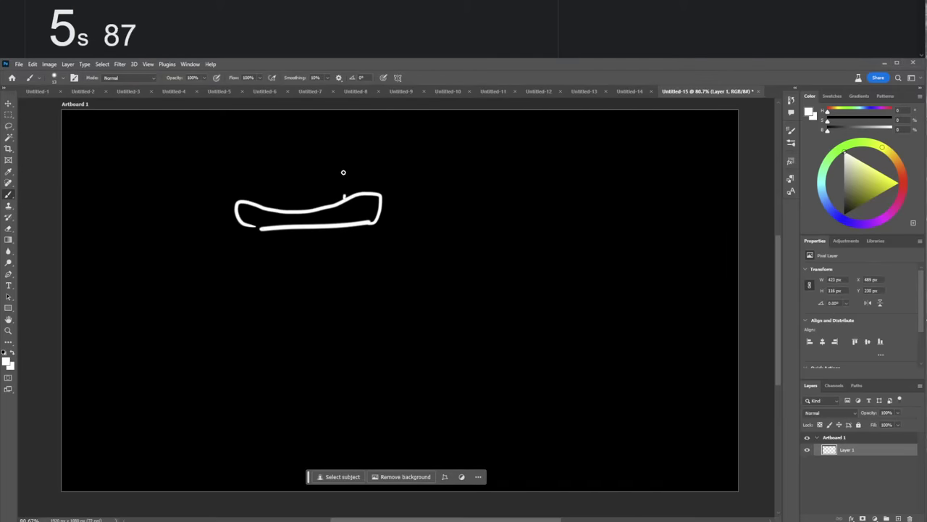
left_click_drag(345, 196, 279, 212)
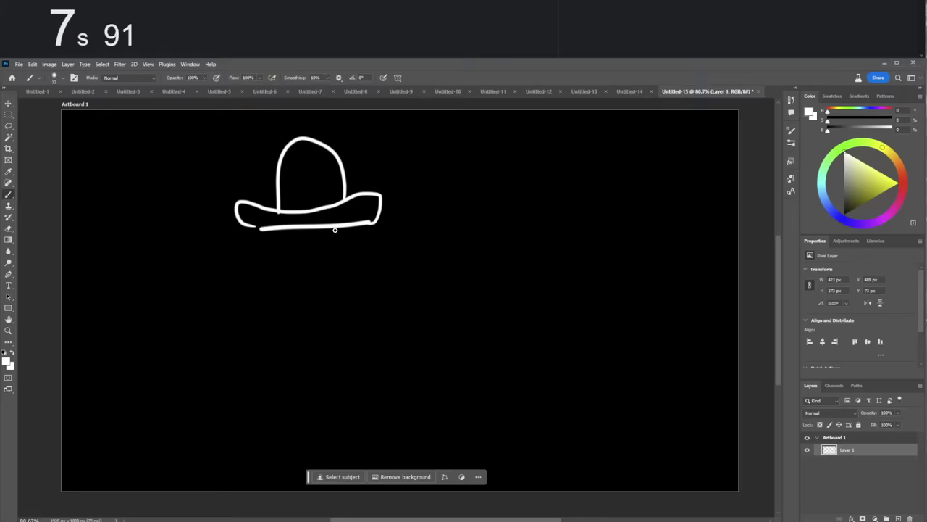
mouse_move(334, 230)
left_mouse_down()
mouse_move(343, 257)
mouse_move(307, 305)
mouse_move(267, 261)
mouse_move(284, 221)
left_mouse_up()
left_click_drag(333, 230, 262, 272)
mouse_move(324, 240)
left_mouse_down()
mouse_move(323, 259)
mouse_move(308, 247)
left_mouse_up()
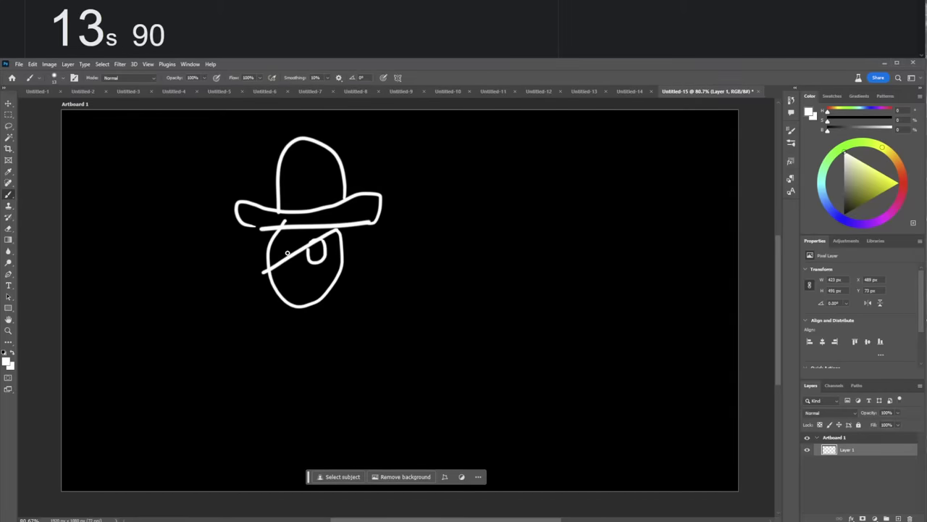
left_click_drag(291, 247, 290, 249)
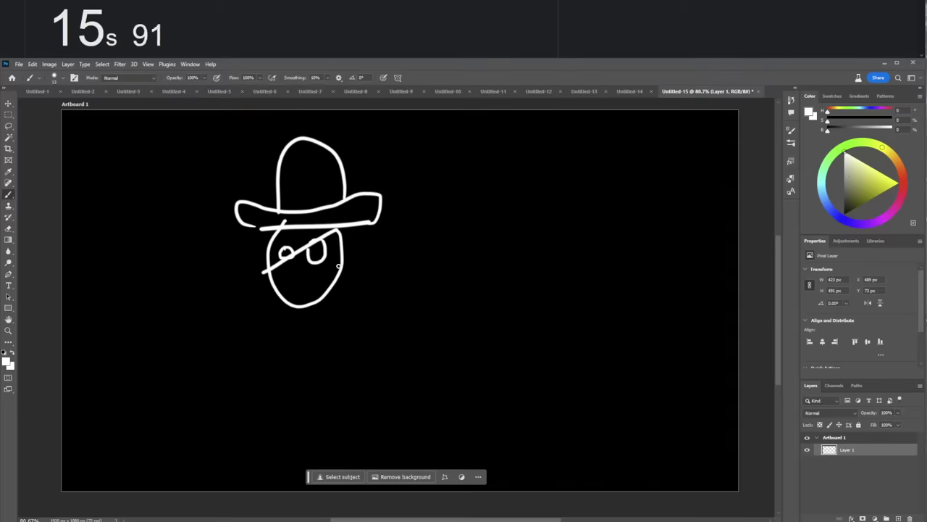
Add a short blue mouth to the hatted face and draw a muted grey-purple tick beside the hat.
left_click(837, 214)
left_click(899, 182)
left_click_drag(319, 276, 292, 276)
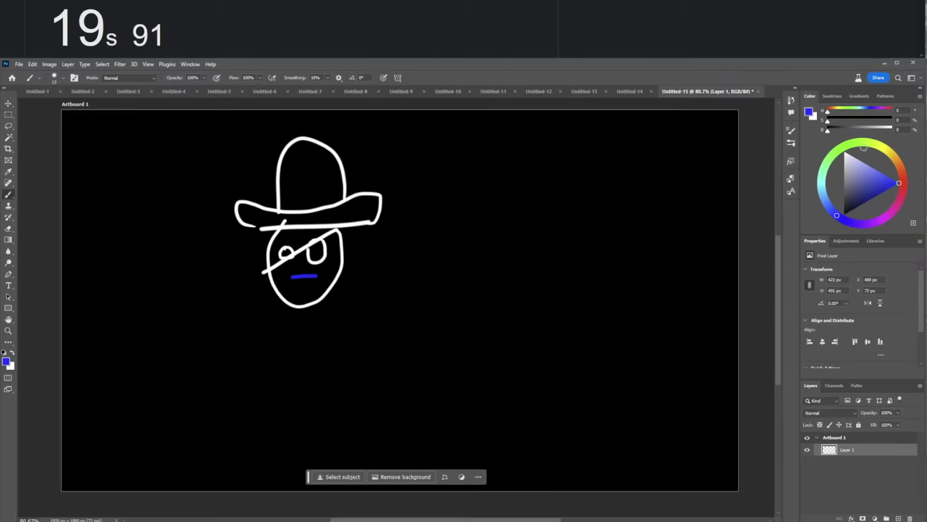
left_click(853, 182)
left_click_drag(410, 152, 450, 114)
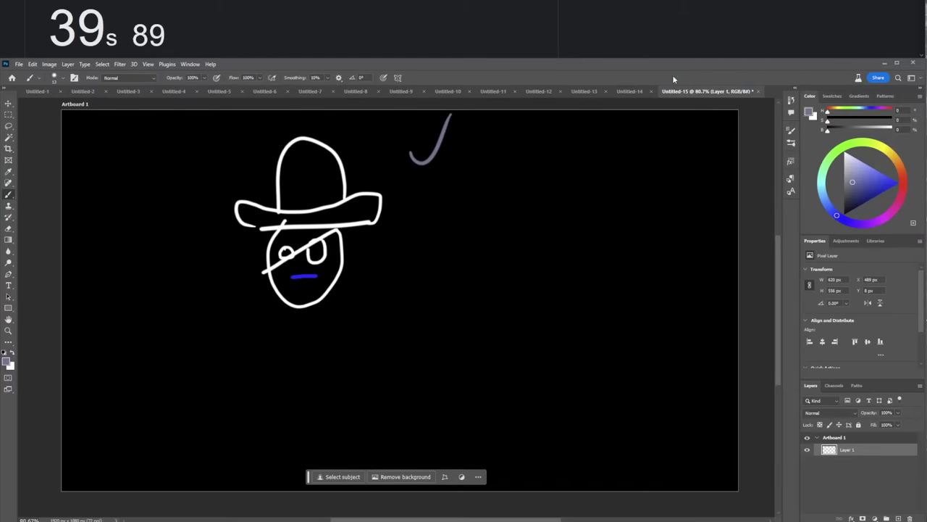
Draw a purple turnip-shaped root across from the hatted face, with a bright green leafy stem growing from it.
left_click_drag(839, 221, 871, 221)
left_click_drag(868, 176, 899, 184)
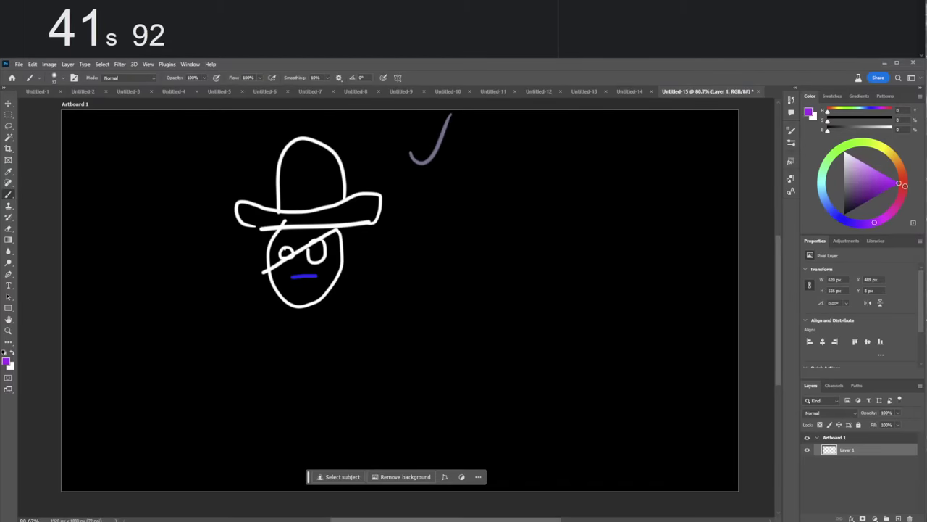
mouse_move(551, 235)
left_mouse_down()
mouse_move(576, 256)
mouse_move(546, 310)
mouse_move(520, 258)
mouse_move(550, 232)
left_mouse_up()
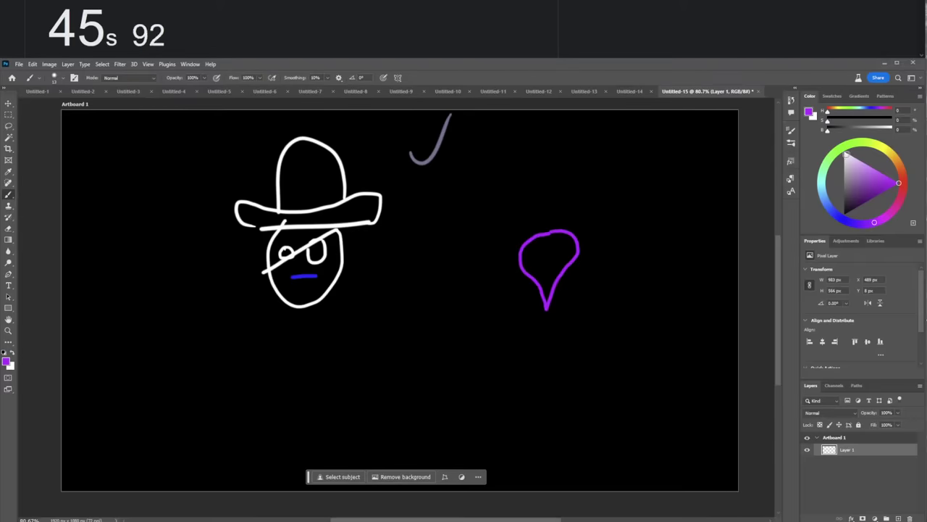
left_click(841, 148)
left_click_drag(864, 184, 911, 183)
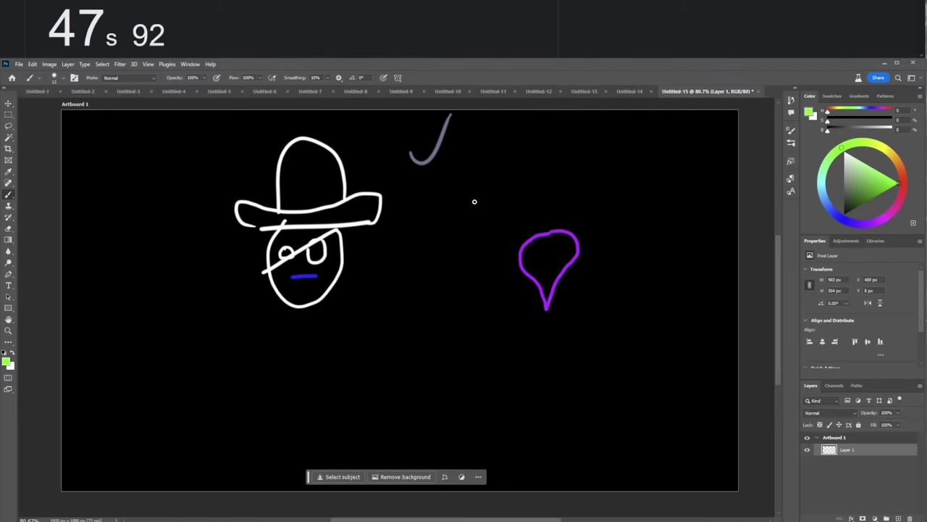
mouse_move(548, 231)
left_mouse_down()
mouse_move(547, 170)
mouse_move(573, 142)
mouse_move(545, 169)
mouse_move(540, 156)
mouse_move(544, 186)
mouse_move(529, 192)
mouse_move(557, 197)
mouse_move(541, 223)
left_mouse_up()
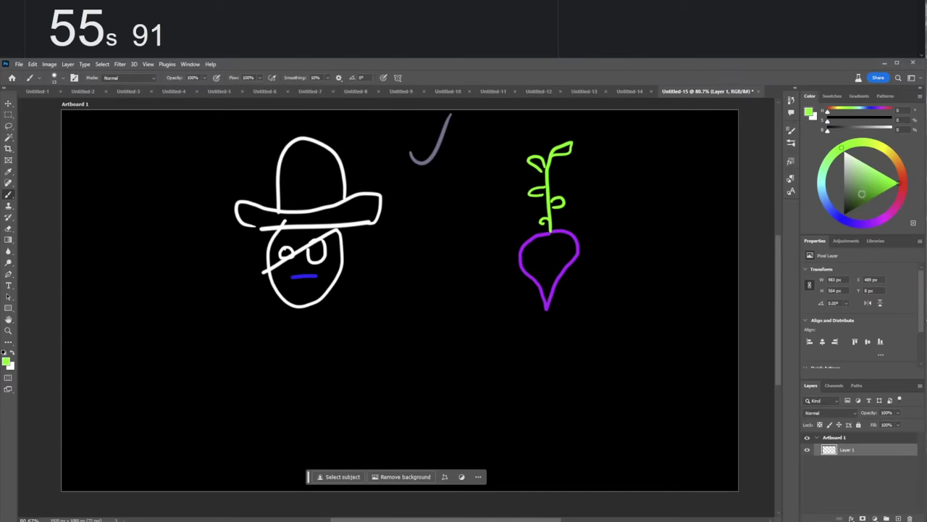
Draw a red figure with a round head and torso beside the plant, wearing a yellow three-pointed crown.
left_click(885, 216)
left_click(901, 184)
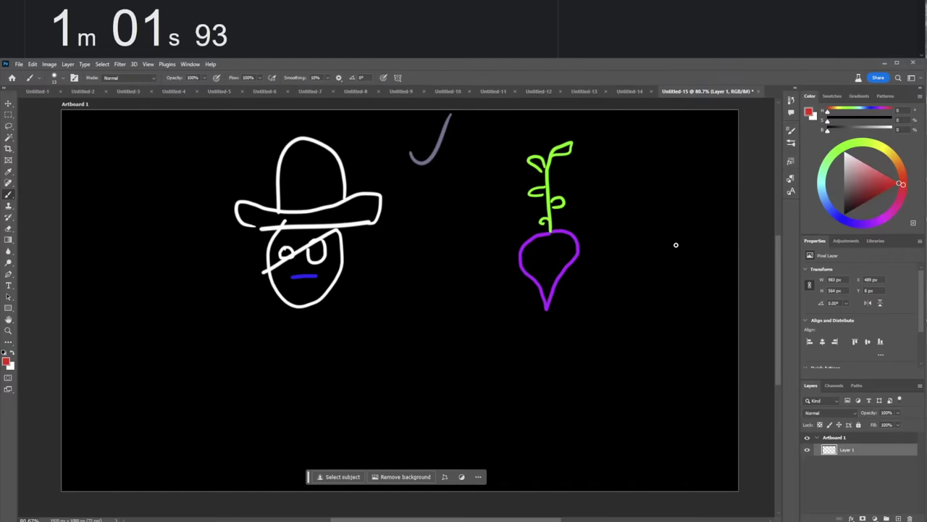
mouse_move(695, 263)
left_mouse_down()
mouse_move(648, 251)
mouse_move(703, 258)
left_mouse_up()
mouse_move(679, 186)
left_mouse_down()
mouse_move(642, 185)
mouse_move(644, 155)
mouse_move(659, 167)
mouse_move(682, 142)
mouse_move(692, 176)
left_mouse_up()
left_click(886, 149)
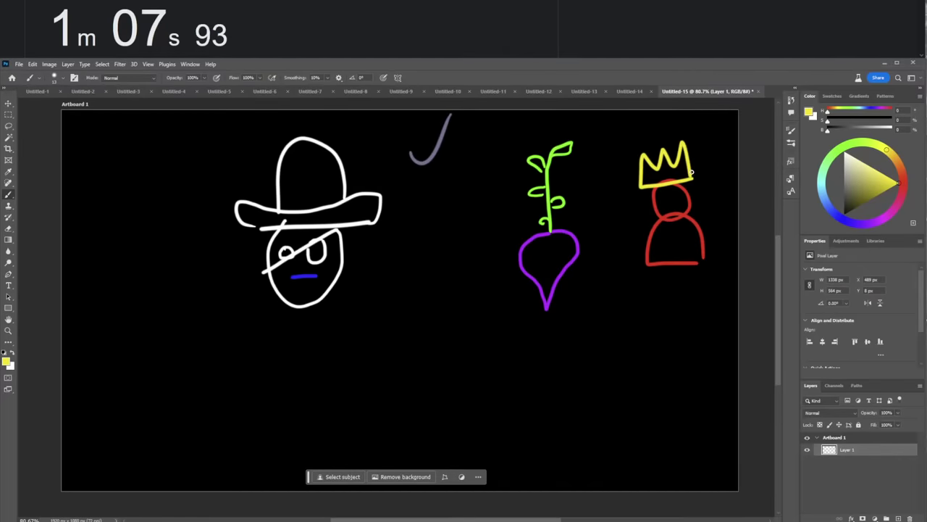
In red, draw a tick above the gap between plant and crowned figure, and an equals sign between face and root.
left_click(902, 184)
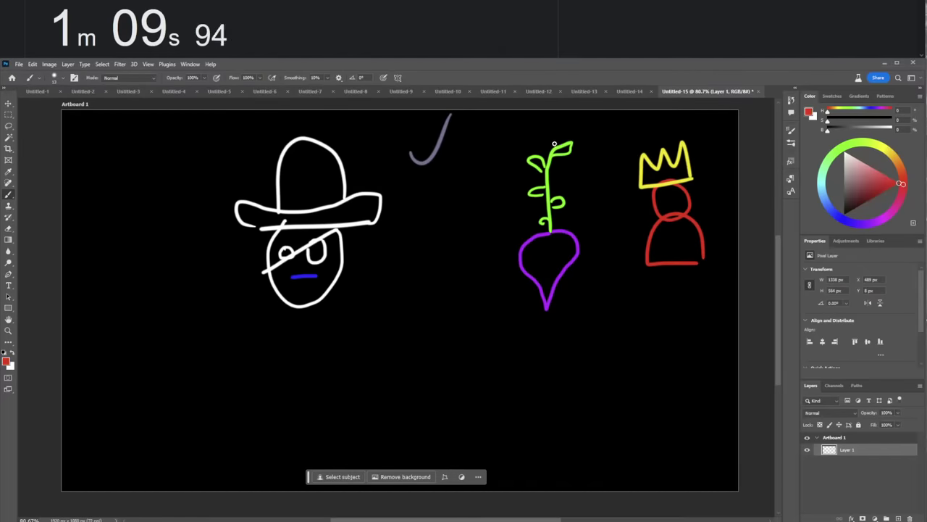
left_click_drag(600, 126, 637, 110)
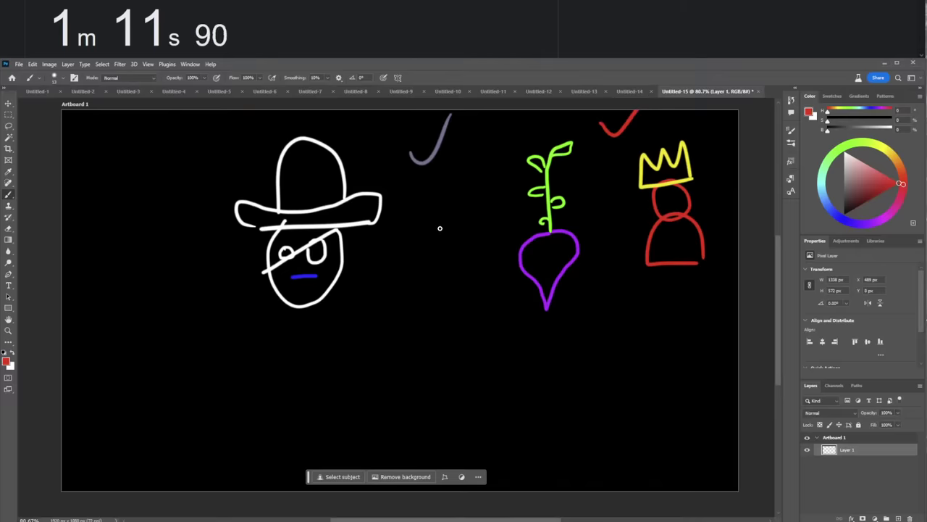
left_click_drag(464, 234, 410, 245)
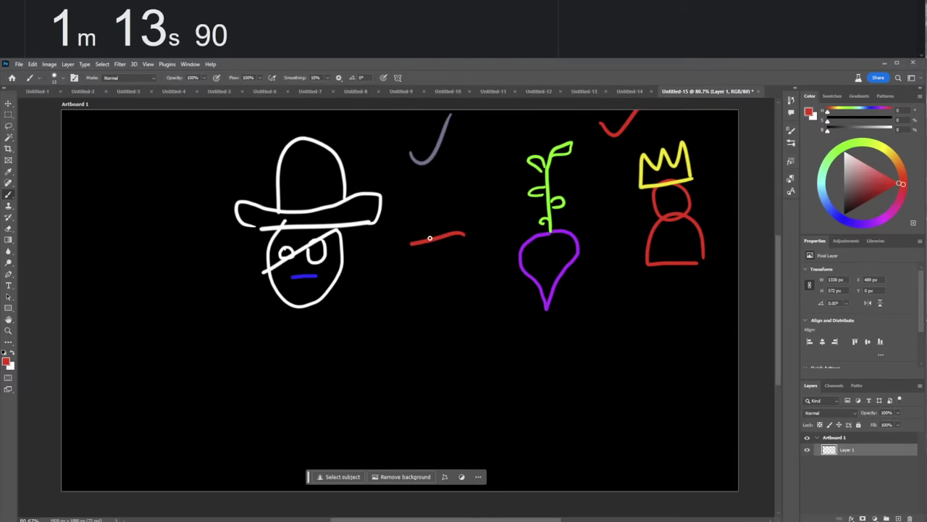
left_click_drag(464, 252, 409, 265)
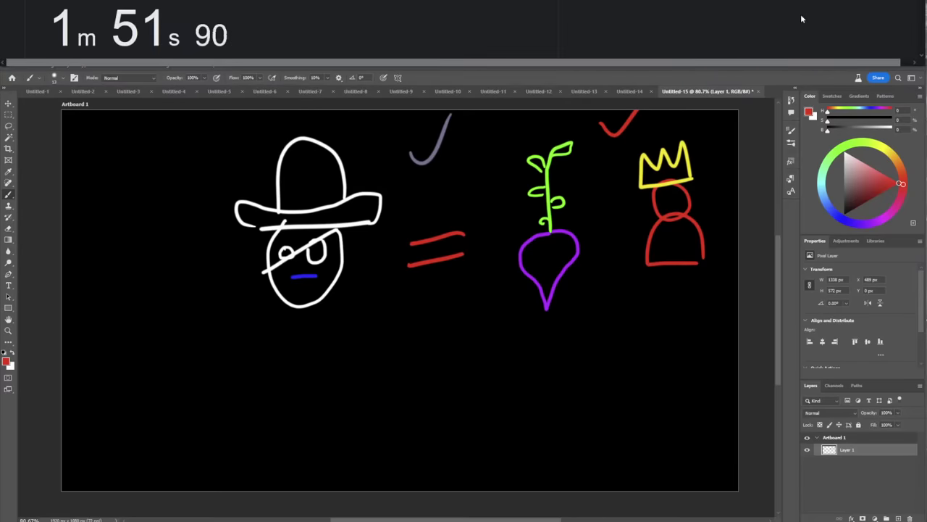
Stop the stopwatch, reset it and start it again for the next sketch.
left_click(81, 33)
left_click(115, 35)
left_click(67, 27)
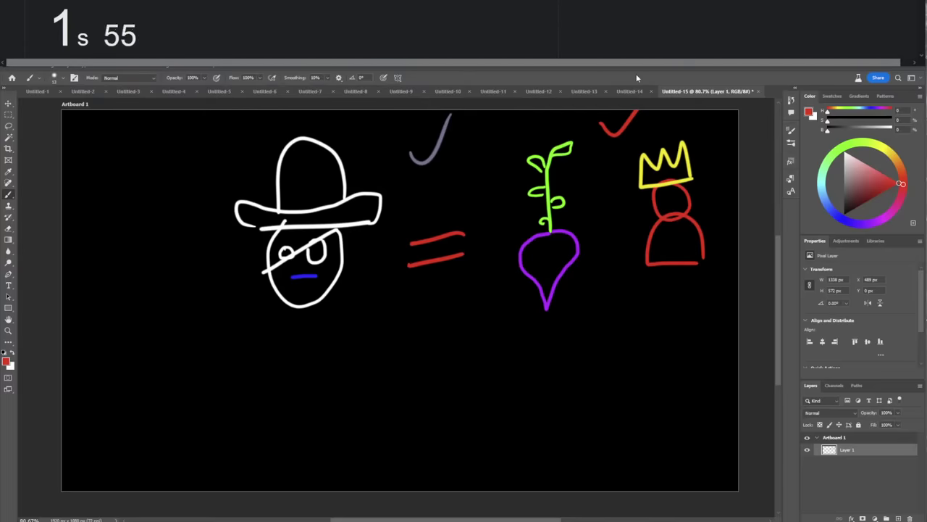
Create a 228 x 435 px Clipboard-preset document, plus a 1920 x 1080 px Web Large document with black background contents.
key("ctrl+n")
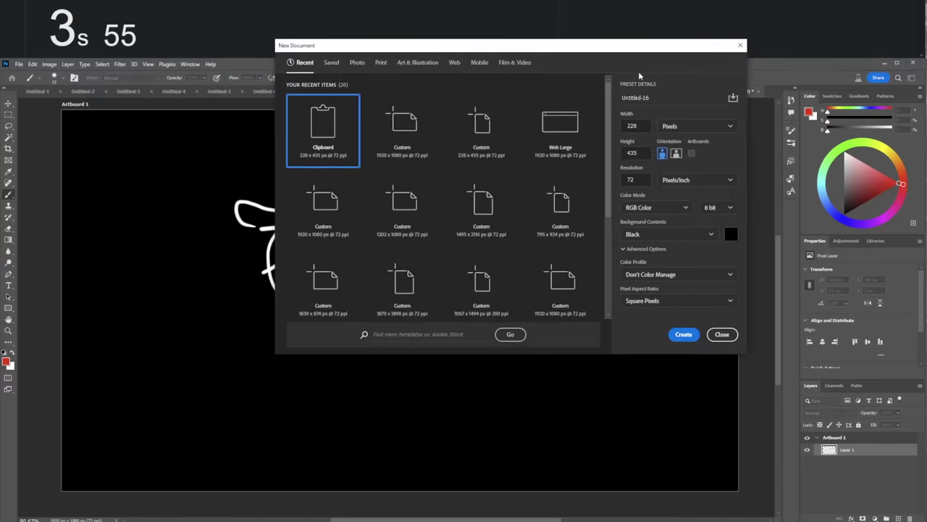
key("Return")
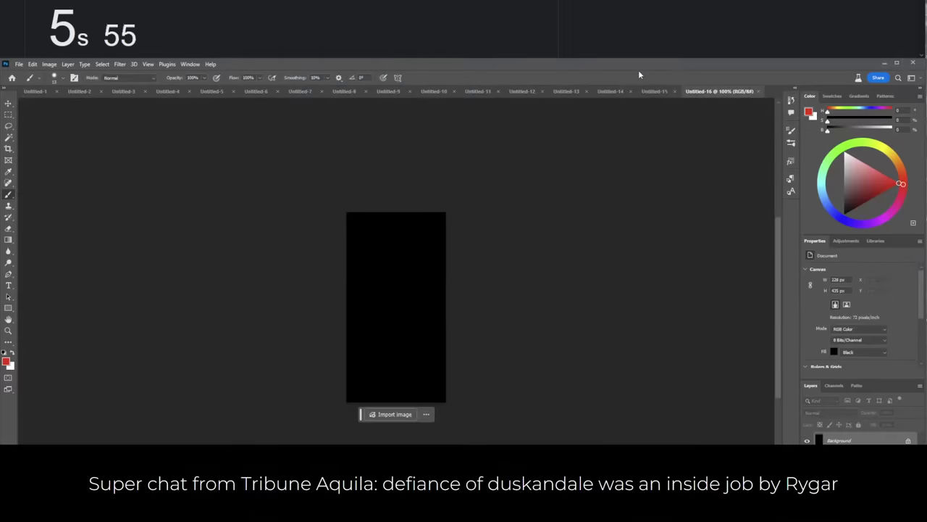
key("ctrl+n")
left_click(560, 130)
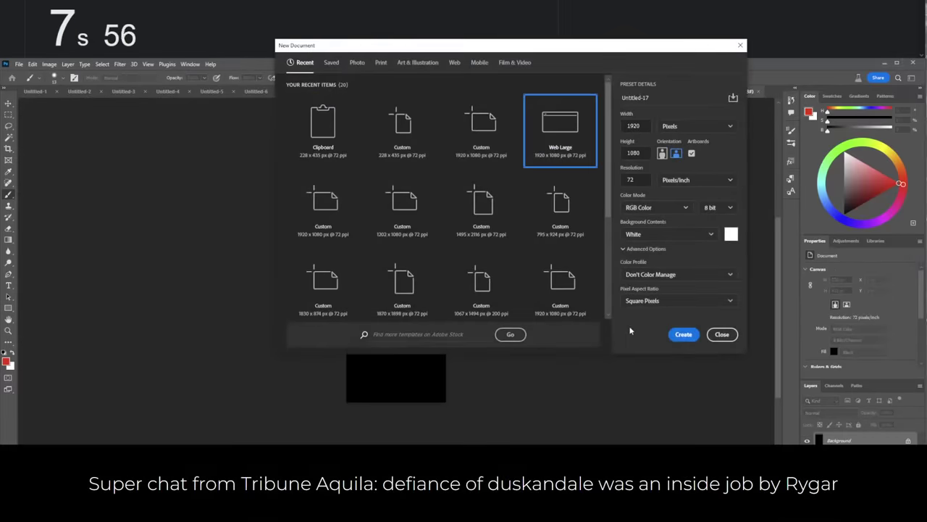
left_click(666, 234)
left_click(642, 264)
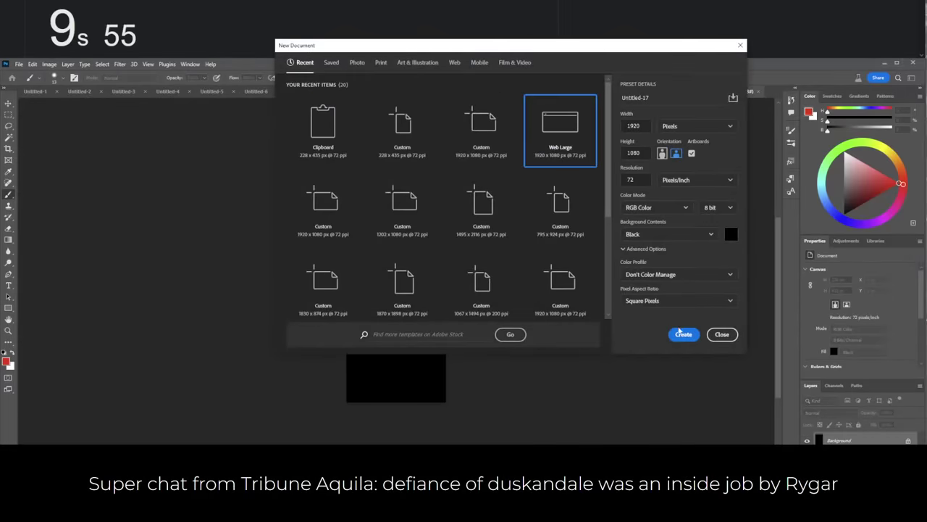
left_click(681, 333)
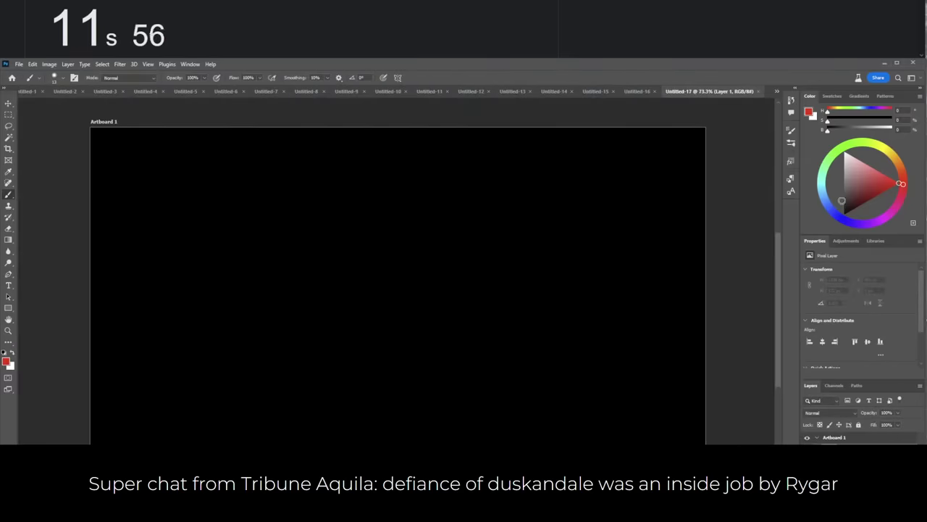
Set the brush to light grey and draw a figure with a round head, parted flicked-out hair and a rounded torso.
left_click(832, 140)
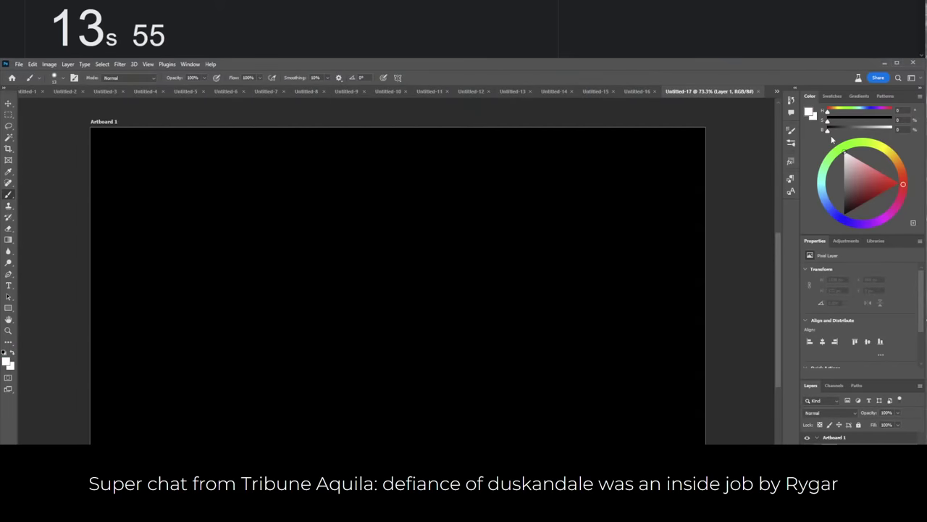
left_click(853, 170)
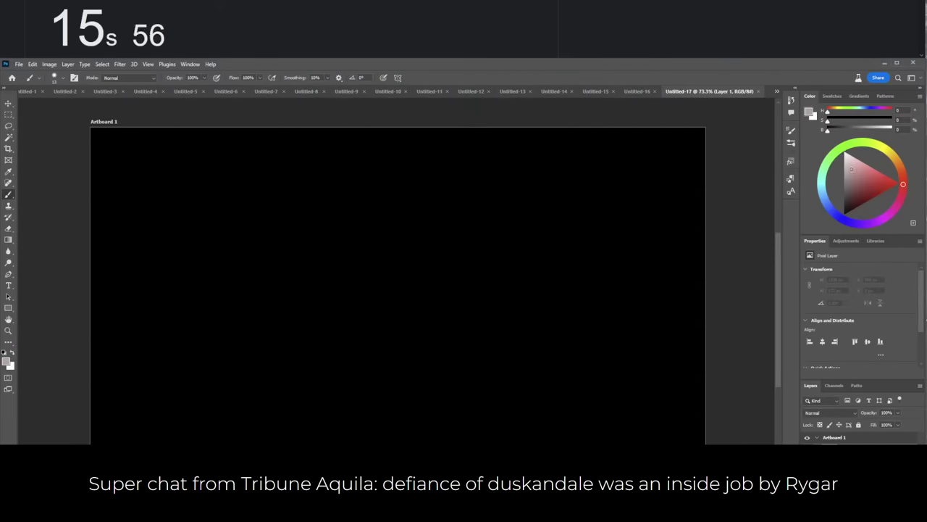
left_click(836, 170)
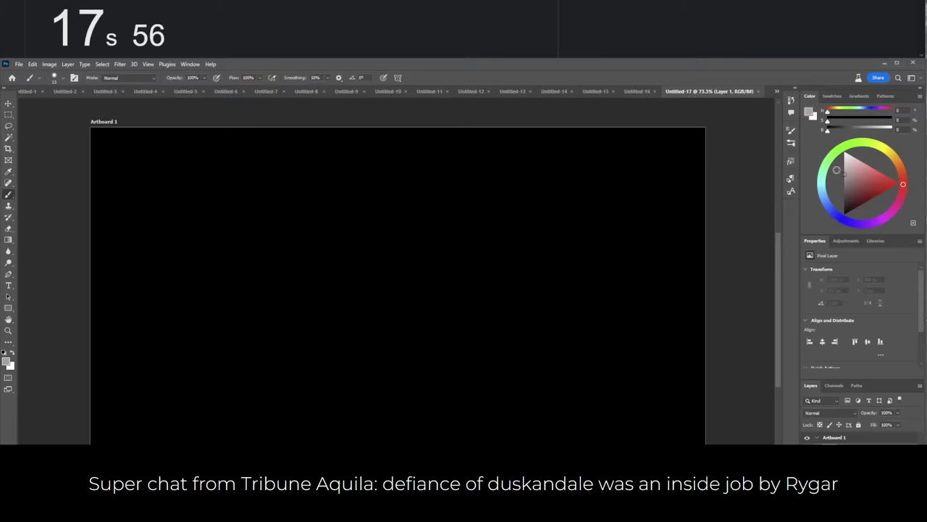
mouse_move(288, 207)
left_mouse_down()
mouse_move(305, 244)
mouse_move(282, 204)
mouse_move(268, 203)
mouse_move(284, 202)
mouse_move(236, 241)
mouse_move(299, 198)
mouse_move(334, 247)
mouse_move(285, 282)
mouse_move(309, 302)
mouse_move(308, 326)
left_mouse_up()
mouse_move(268, 259)
left_mouse_down()
mouse_move(247, 323)
mouse_move(308, 325)
left_mouse_up()
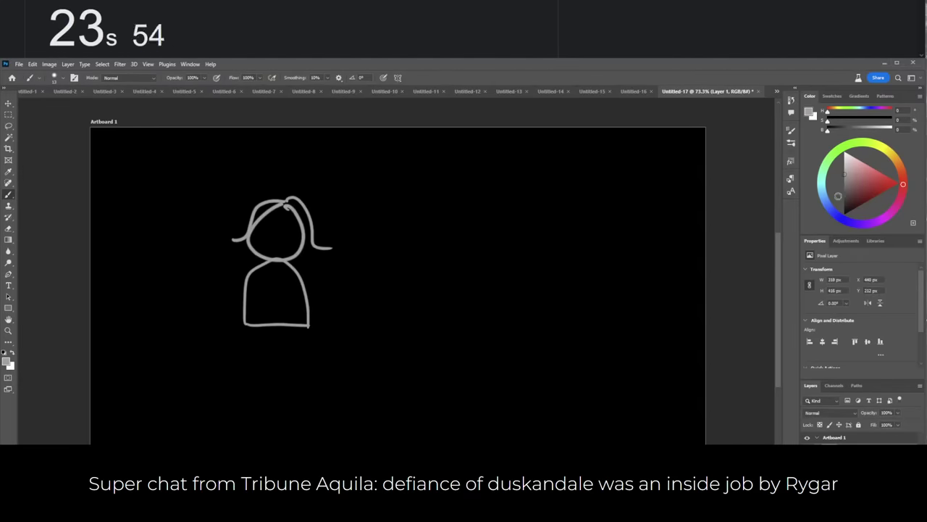
Set the brush to blue-violet and draw two small flowers above the grey figure's head and a large tick beside them.
left_click(847, 220)
left_click(885, 178)
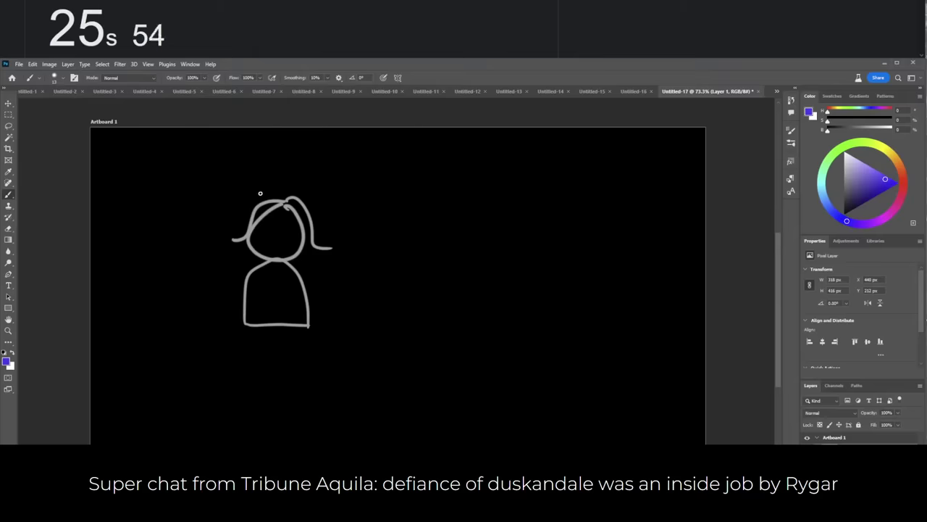
mouse_move(260, 190)
left_mouse_down()
mouse_move(265, 176)
mouse_move(246, 190)
mouse_move(313, 185)
mouse_move(291, 183)
mouse_move(296, 201)
mouse_move(329, 183)
mouse_move(281, 77)
left_mouse_up()
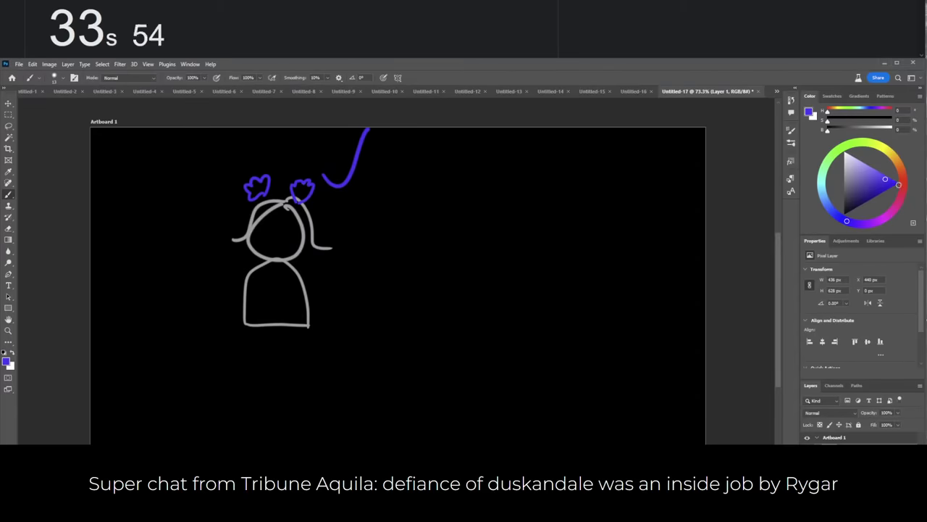
Set the brush to red and draw an equals sign beside the long-haired figure.
left_click(901, 185)
left_click_drag(411, 224, 363, 227)
left_click_drag(407, 247, 361, 247)
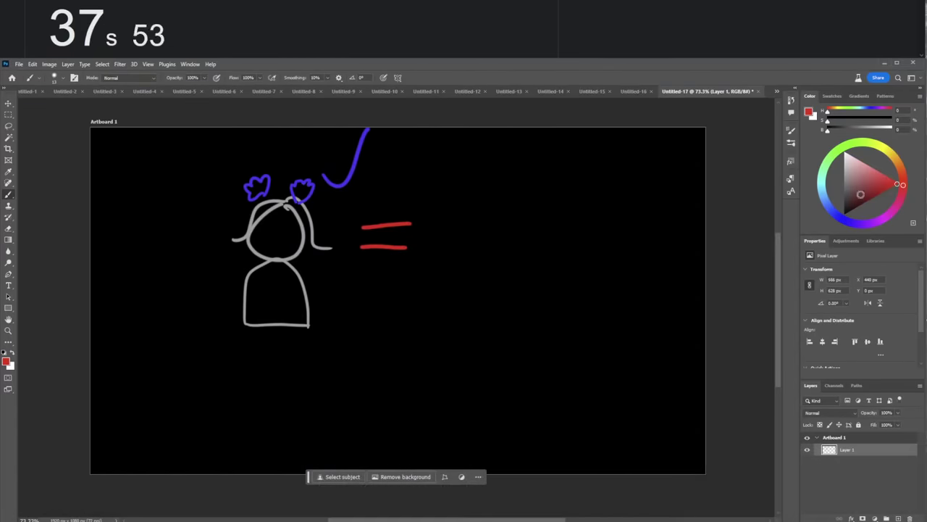
Set the brush to mid grey and draw a second round-headed figure with flicked-out hair and a rounded torso on the equals sign's other side.
left_click(841, 184)
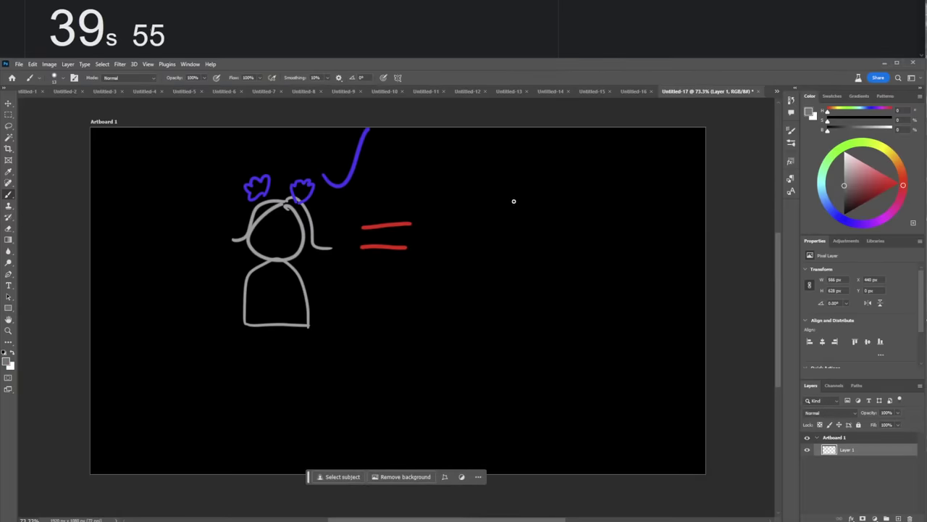
mouse_move(513, 200)
left_mouse_down()
mouse_move(482, 237)
mouse_move(497, 189)
mouse_move(537, 237)
left_mouse_up()
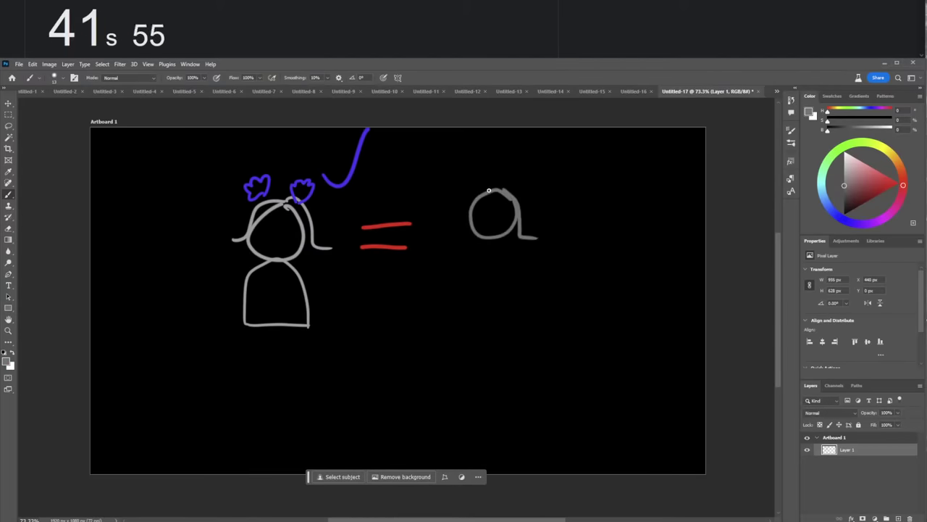
left_click_drag(488, 190, 451, 238)
mouse_move(524, 314)
left_mouse_down()
mouse_move(519, 257)
mouse_move(483, 241)
mouse_move(468, 311)
mouse_move(524, 310)
left_mouse_up()
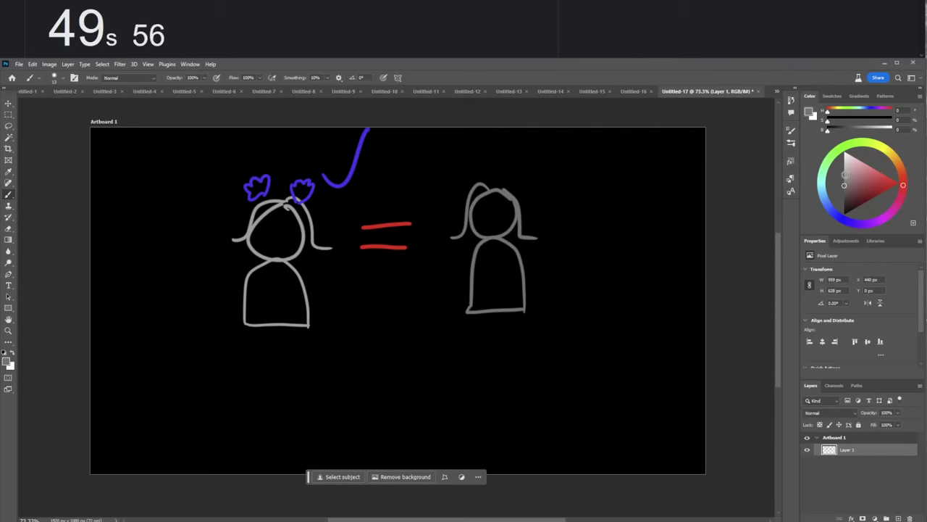
In grey, draw a standing wolf beside the second figure, add the figure's dot eyes, and draw three ticks above its head.
mouse_move(572, 195)
left_mouse_down()
mouse_move(571, 252)
mouse_move(588, 219)
mouse_move(589, 251)
mouse_move(593, 221)
mouse_move(615, 219)
mouse_move(625, 247)
mouse_move(624, 212)
mouse_move(638, 244)
mouse_move(639, 193)
left_mouse_up()
mouse_move(580, 192)
left_mouse_down()
mouse_move(616, 185)
mouse_move(627, 156)
mouse_move(633, 166)
mouse_move(661, 168)
mouse_move(641, 179)
mouse_move(658, 180)
mouse_move(648, 189)
mouse_move(640, 168)
left_mouse_up()
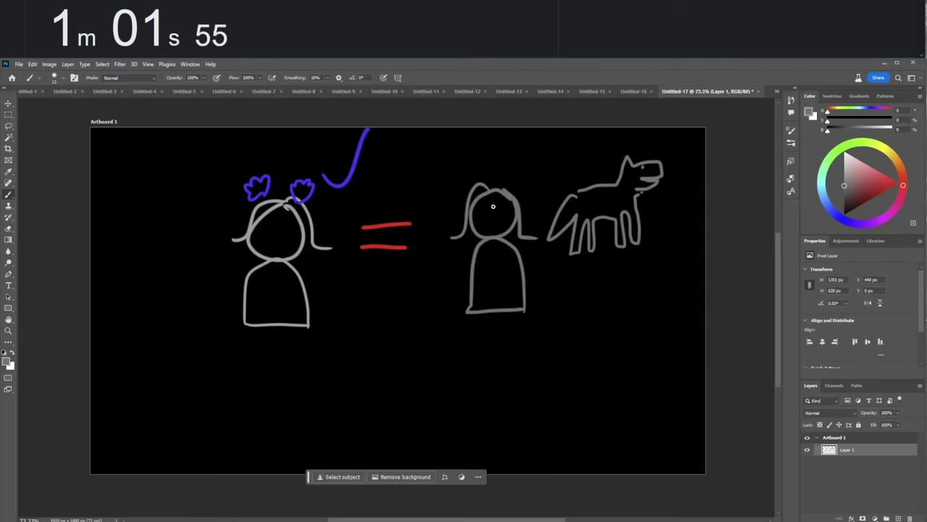
mouse_move(500, 163)
left_mouse_down()
mouse_move(527, 136)
mouse_move(554, 135)
left_mouse_up()
left_click_drag(558, 157, 578, 128)
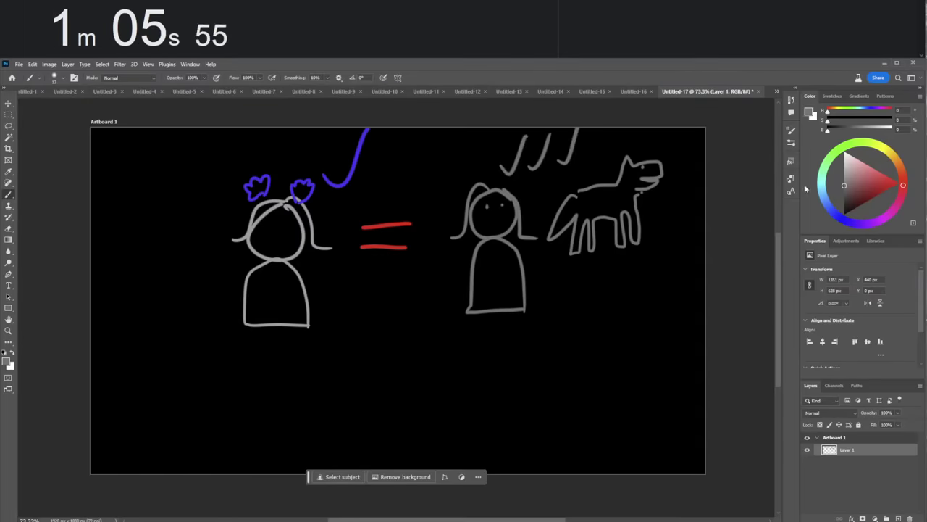
Set the brush to blue, draw a round clock below the wolf with three ticks beside it, and stop the stopwatch.
left_click(838, 215)
left_click(898, 182)
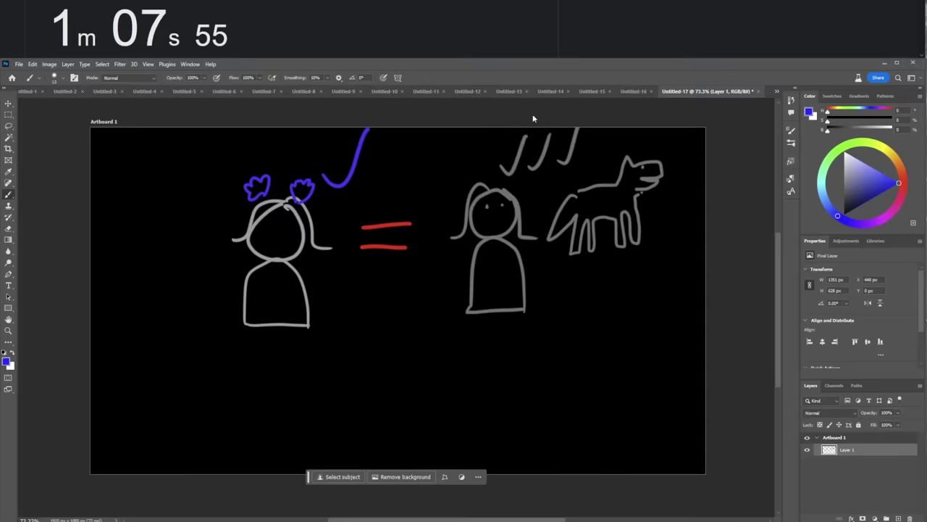
mouse_move(621, 269)
left_mouse_down()
mouse_move(660, 300)
mouse_move(588, 288)
mouse_move(613, 281)
mouse_move(618, 303)
mouse_move(657, 300)
left_mouse_up()
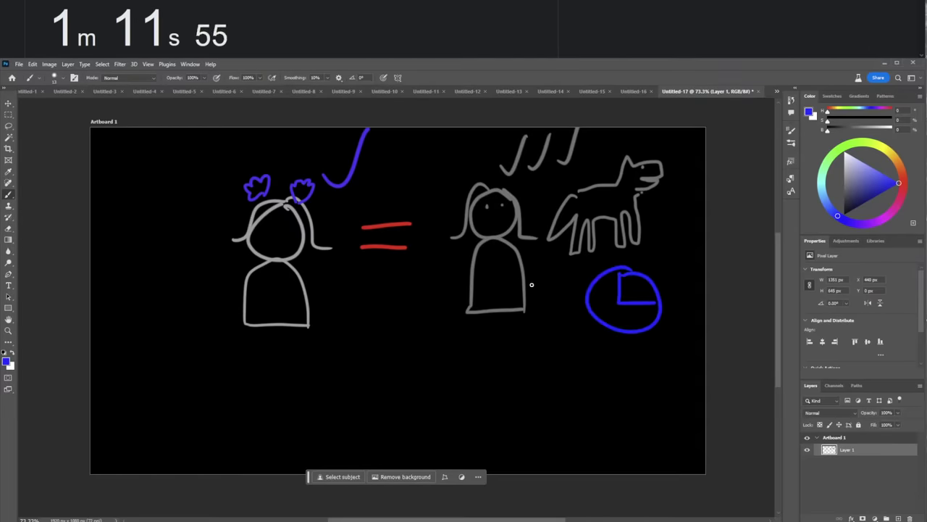
left_click_drag(652, 267, 672, 210)
left_click_drag(672, 253, 694, 192)
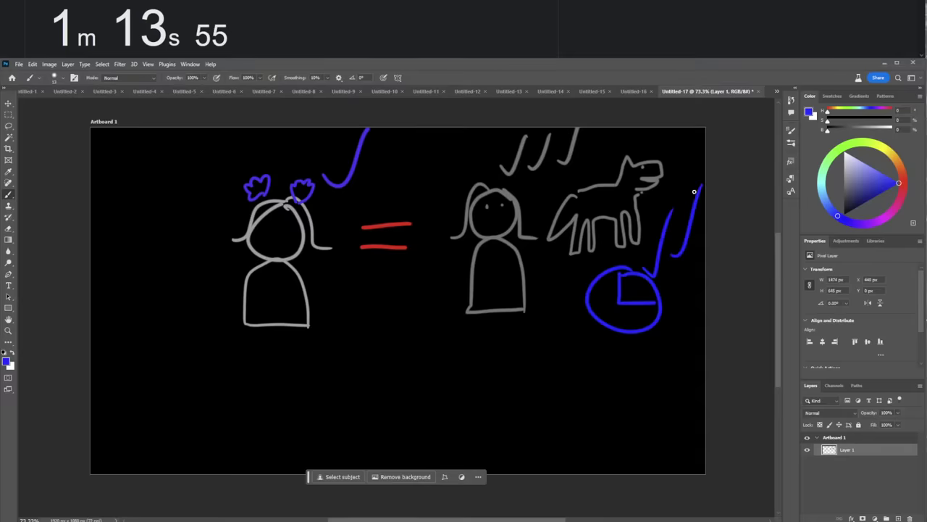
left_click_drag(671, 280, 705, 229)
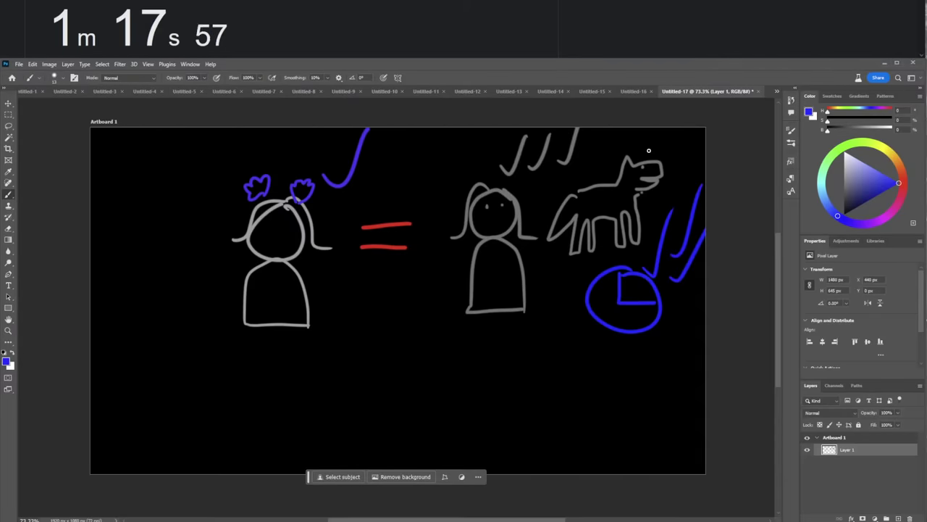
mouse_move(49, 15)
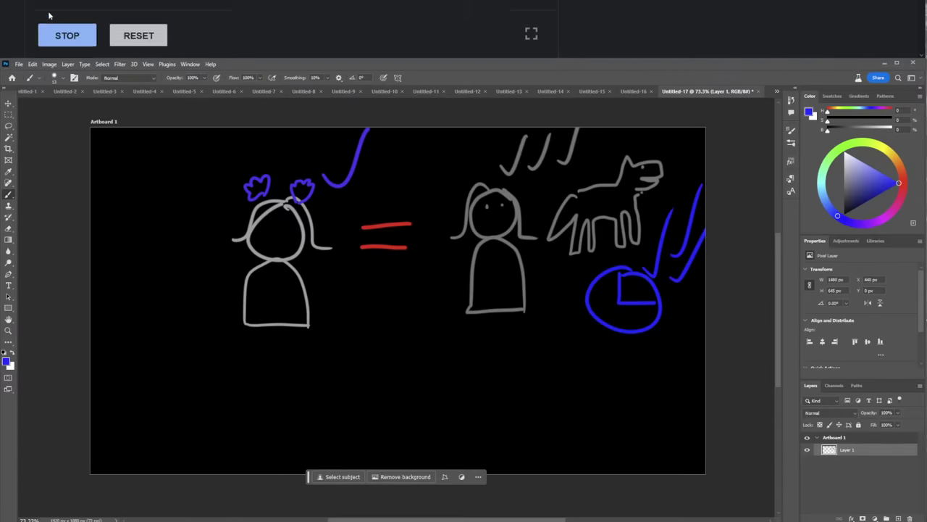
left_click(67, 28)
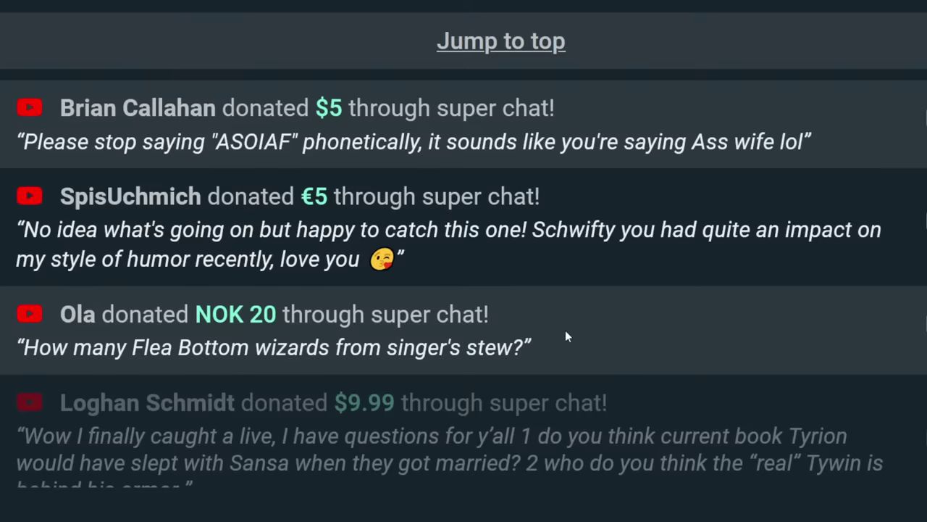
Working up the donation list, mark the NOK 20, €5 and $5 super chats as read.
left_click(568, 336)
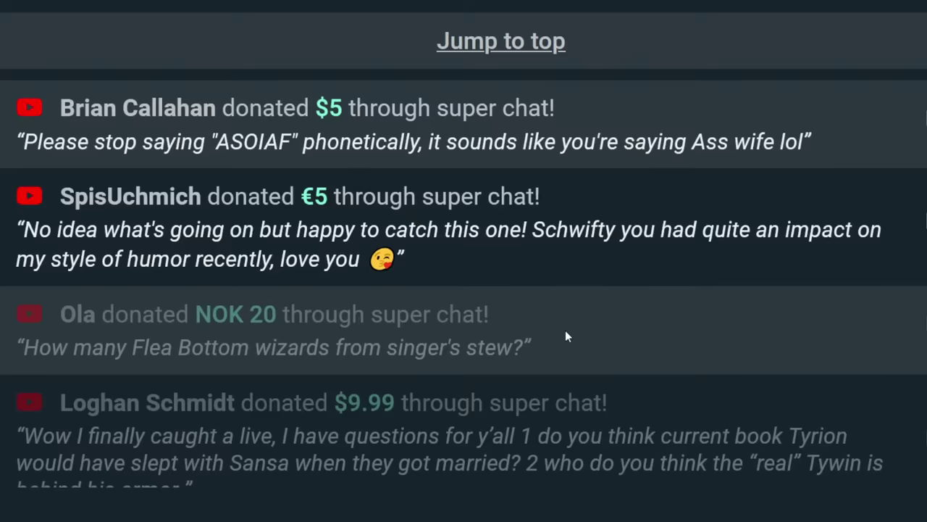
scroll(570, 376, "up", 2)
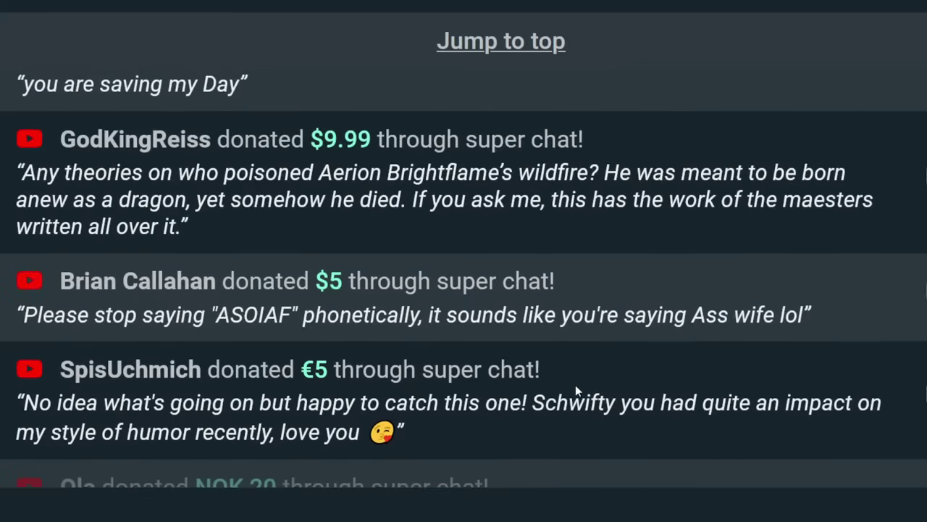
left_click(632, 443)
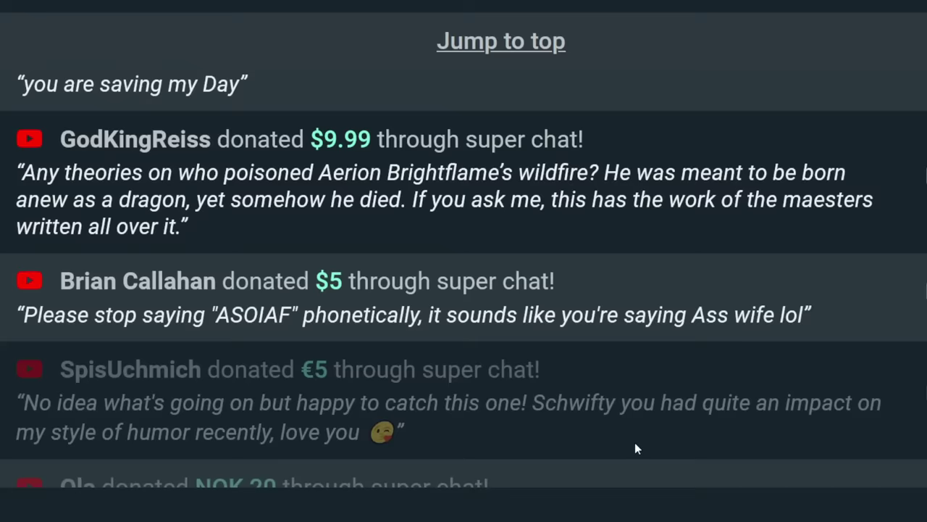
left_click(658, 297)
scroll(647, 391, "up", 2)
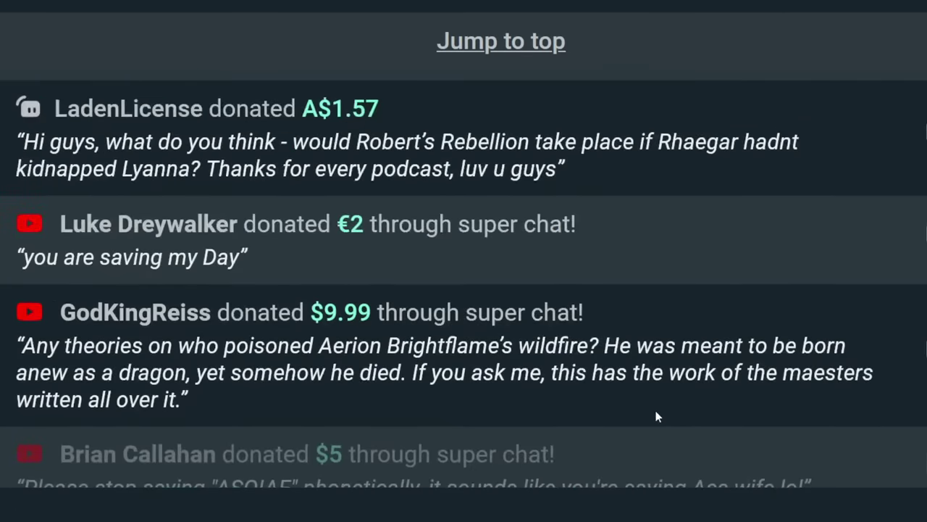